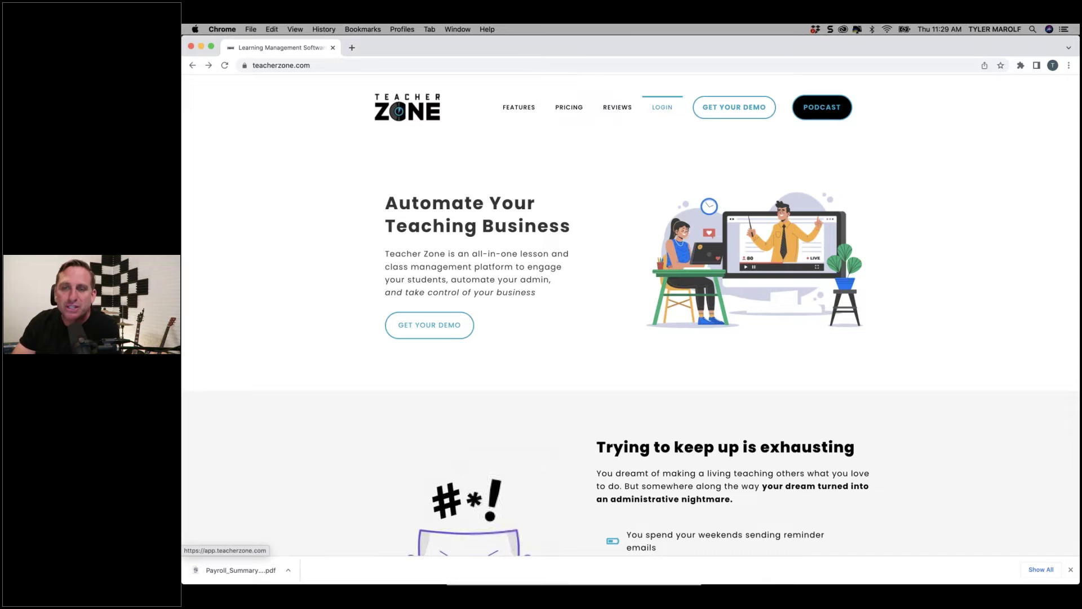
Log in to the TeacherZone members area with the teacher account's saved username and password
click(664, 110)
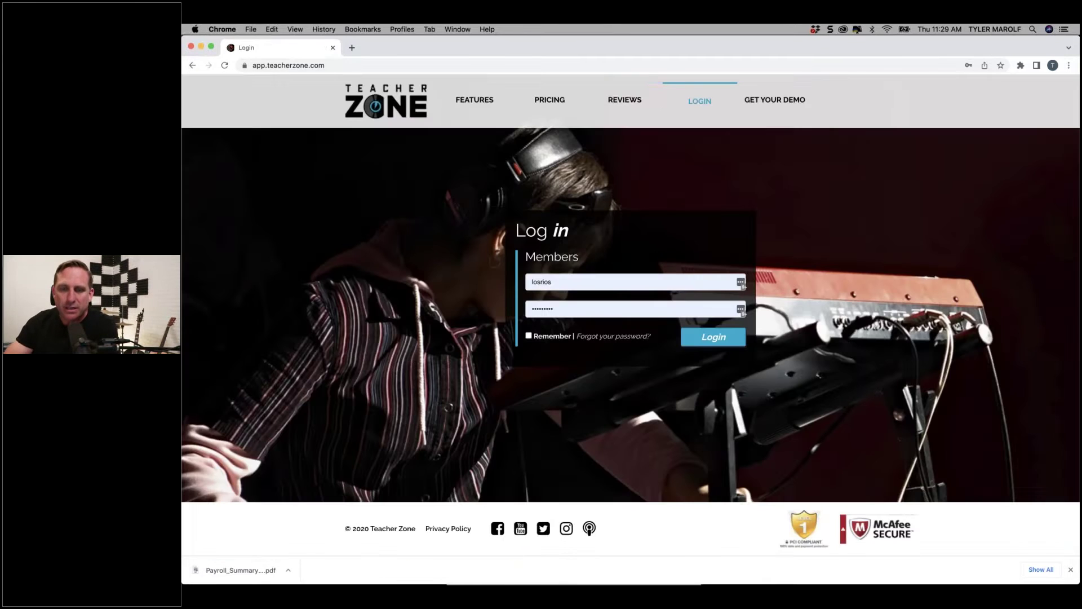
click(561, 282)
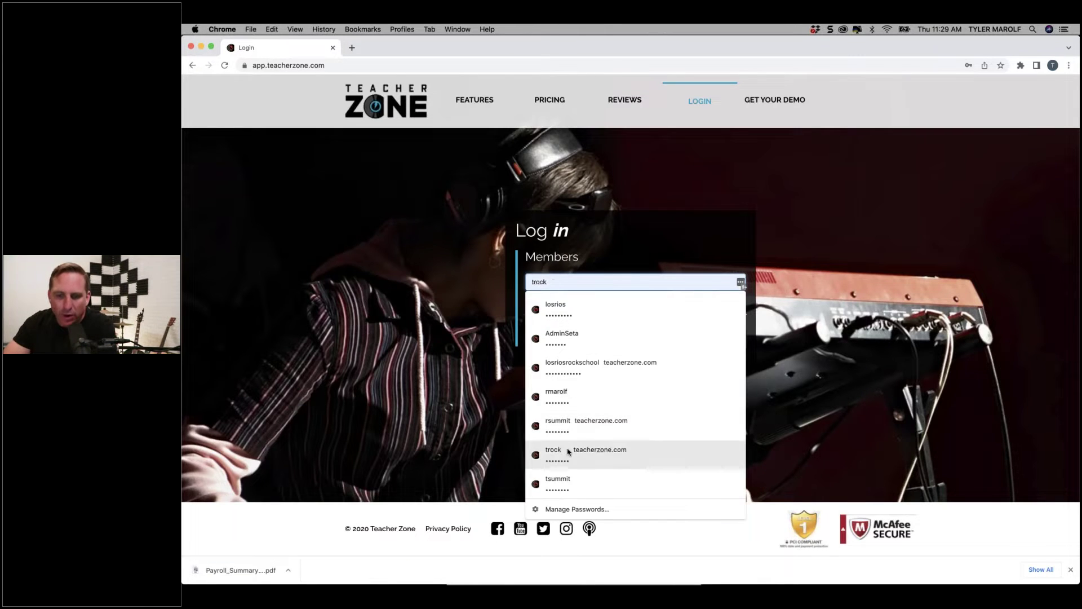
click(558, 483)
click(709, 339)
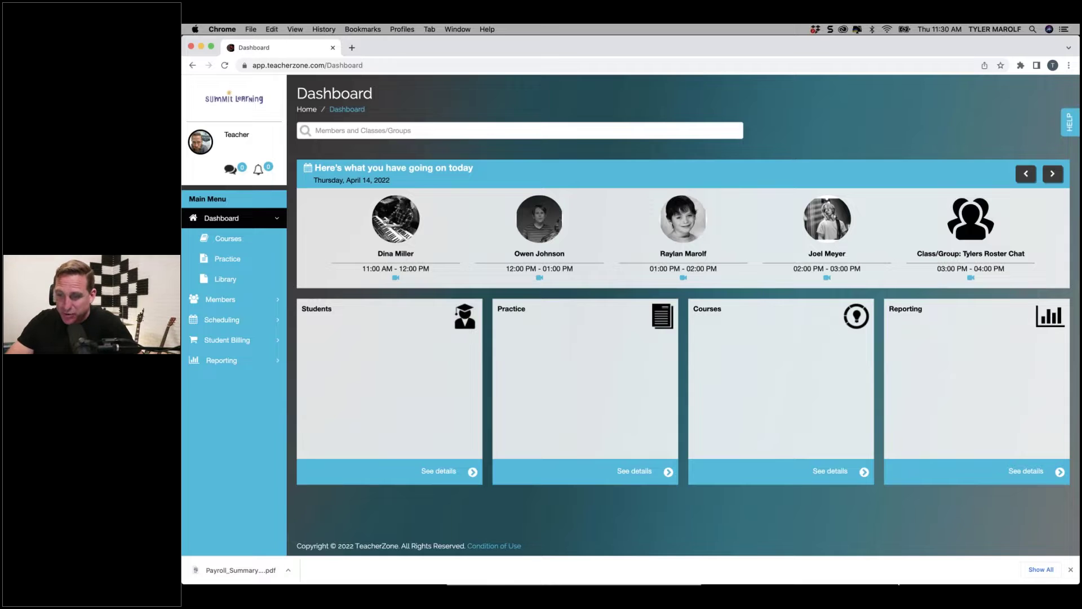
Switch to QuickTime Player to view the mirrored teacher app full screen, and return to the web dashboard
click(853, 570)
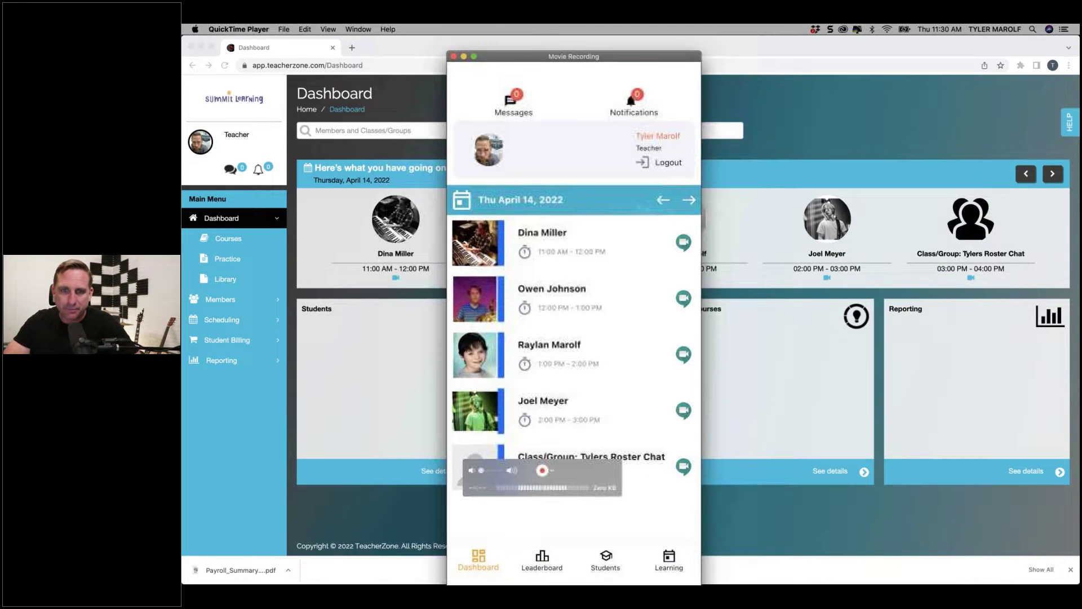
click(474, 56)
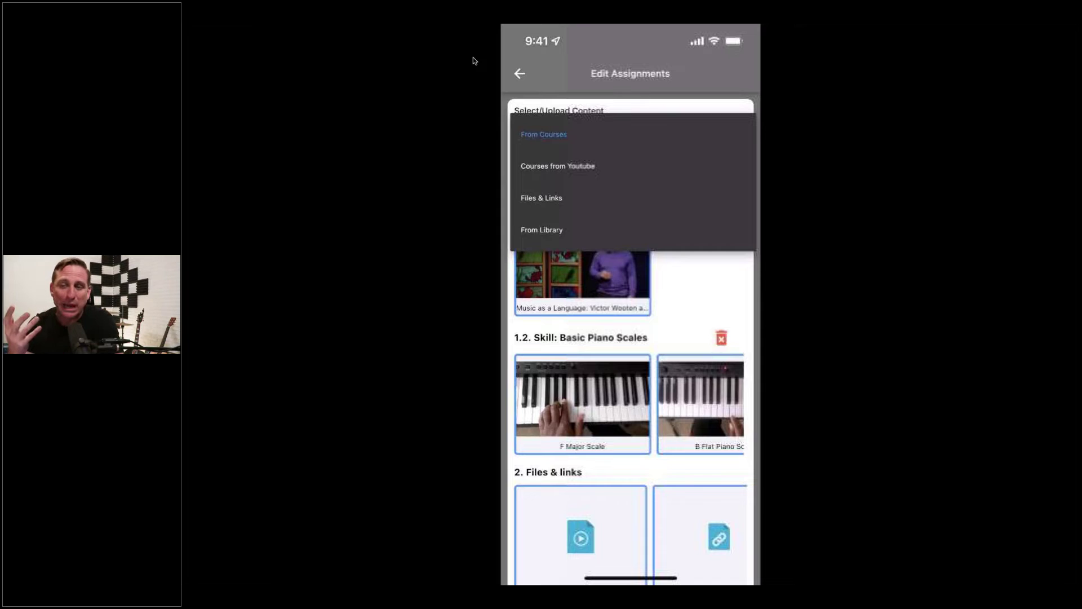
key(Escape)
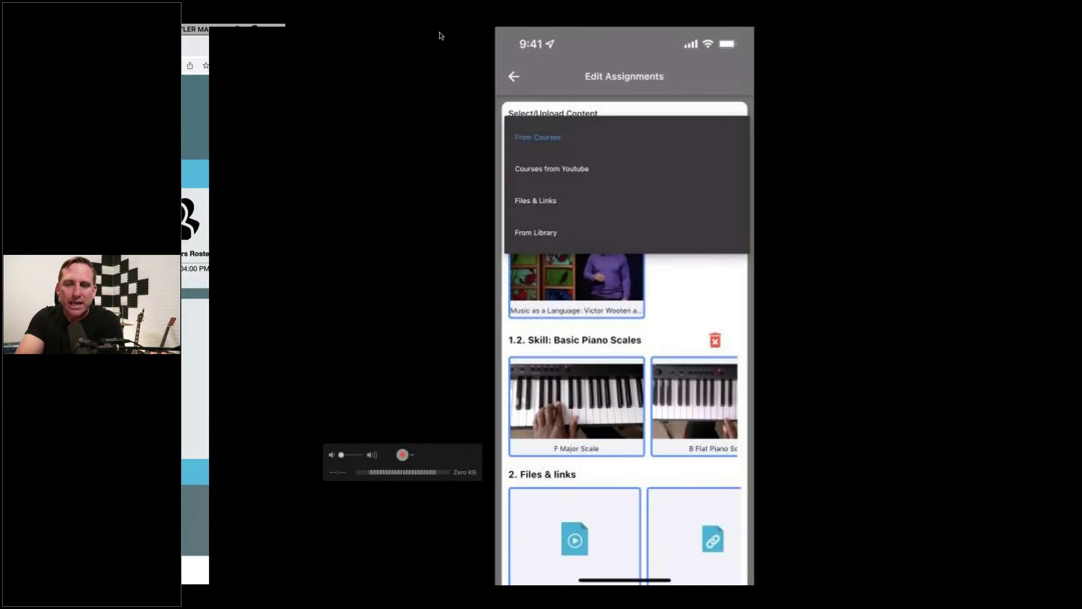
key(super+h)
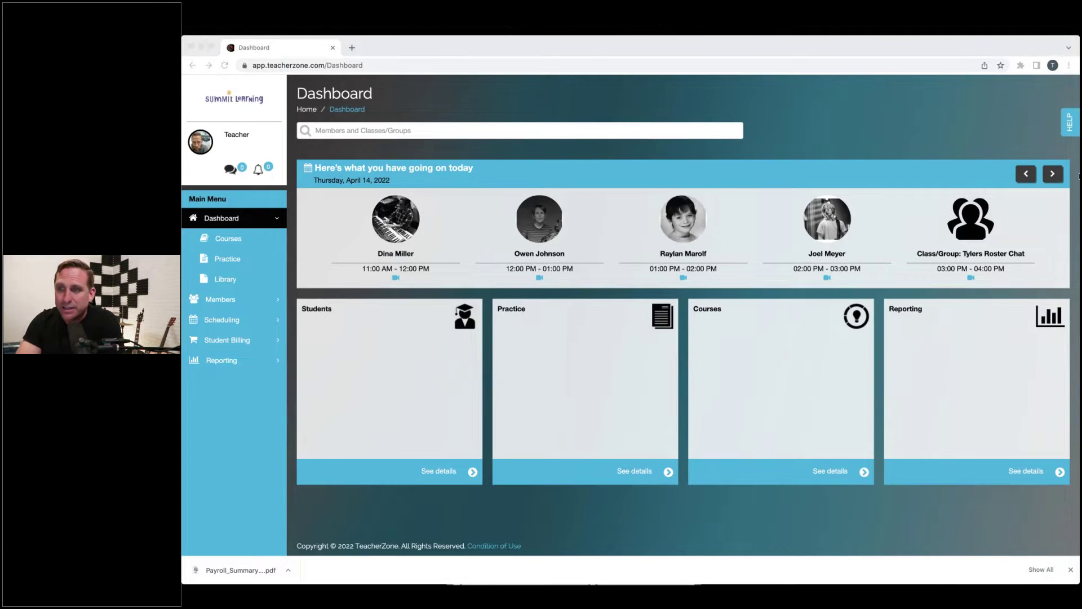
Search the help library for "teacher app", look over the articles, and close the help library
click(1072, 127)
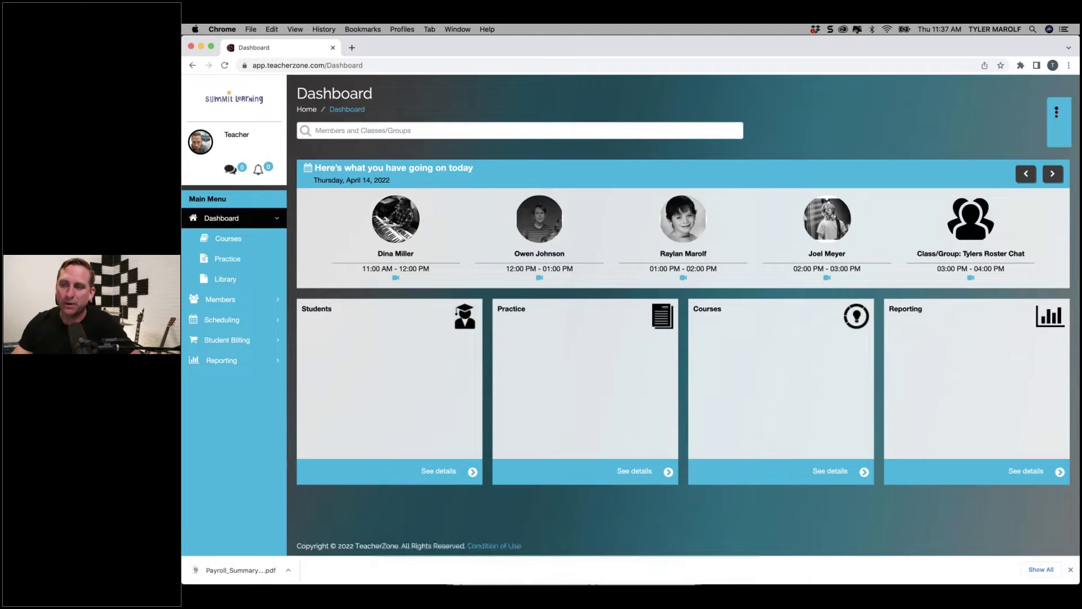
click(1067, 121)
click(800, 124)
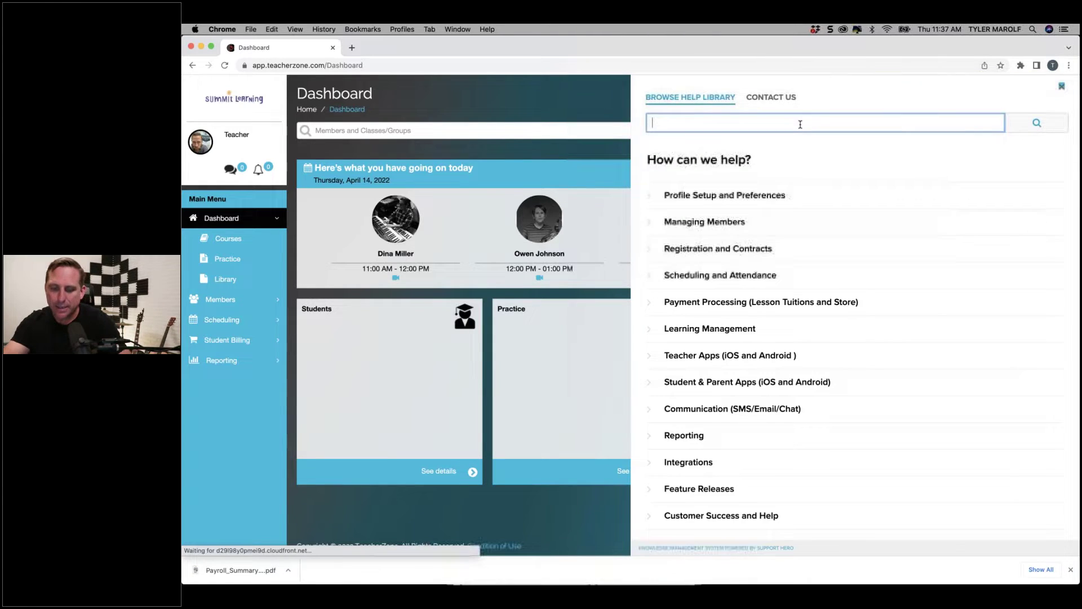
text(teacher app)
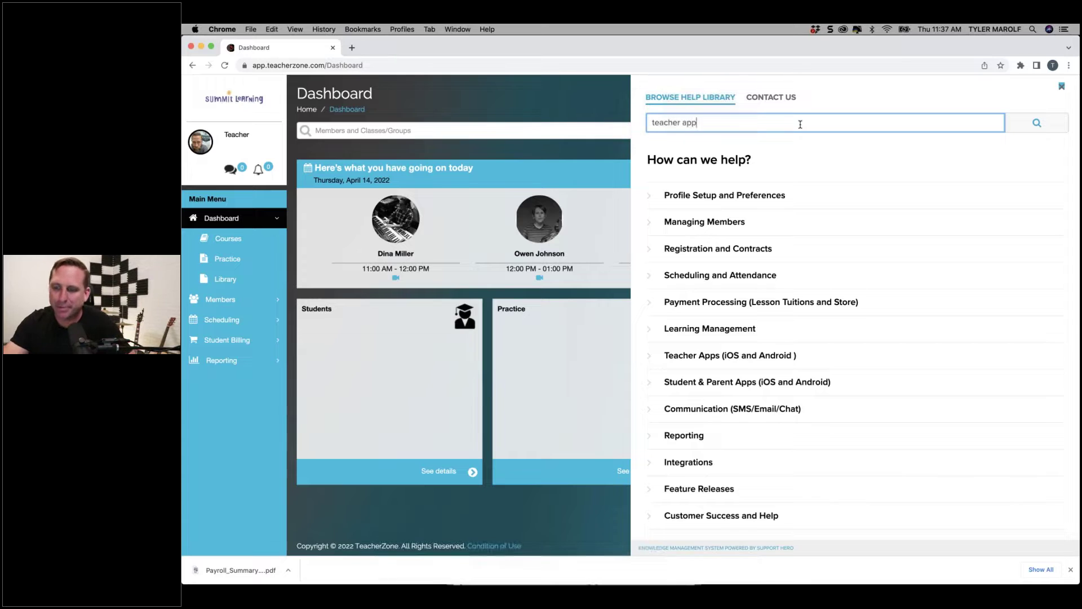
key(Return)
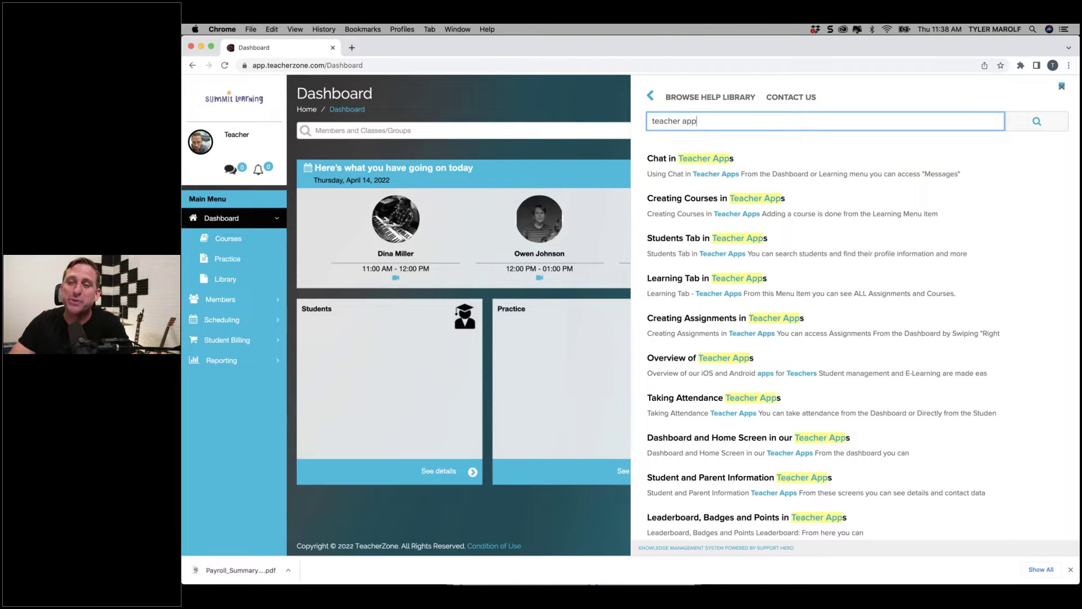
click(649, 98)
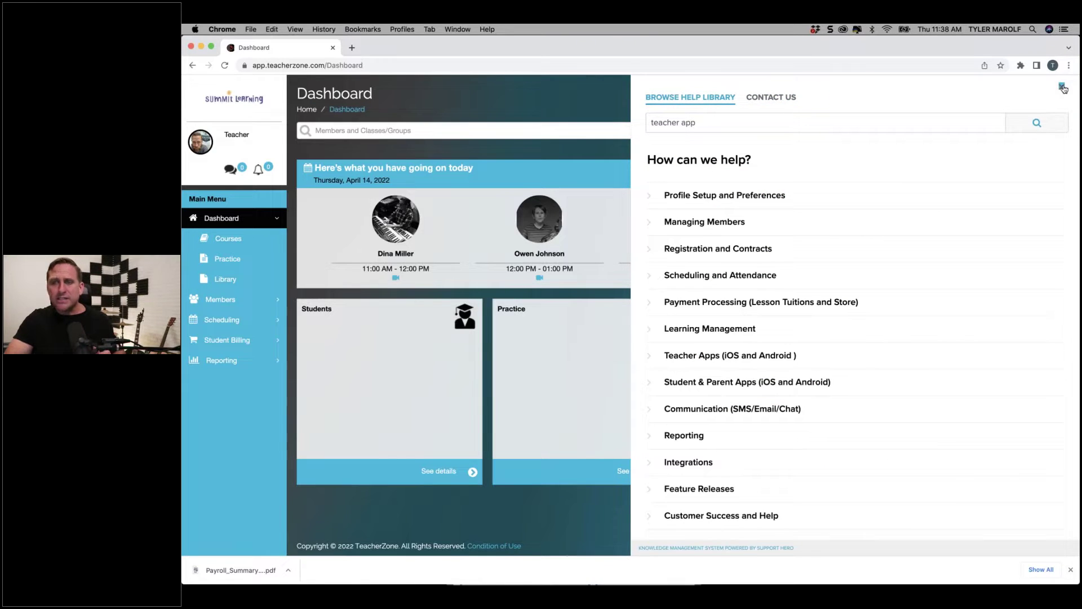
click(1063, 87)
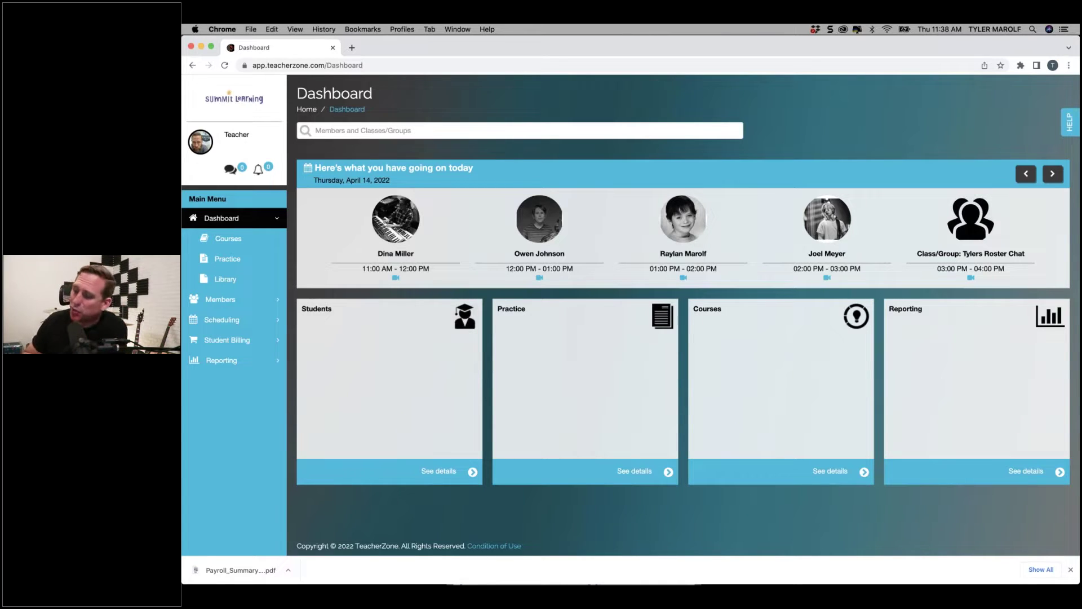
Switch to QuickTime Player to show the mirrored phone full screen again, and minimize its window when finished
mouse_move(936, 581)
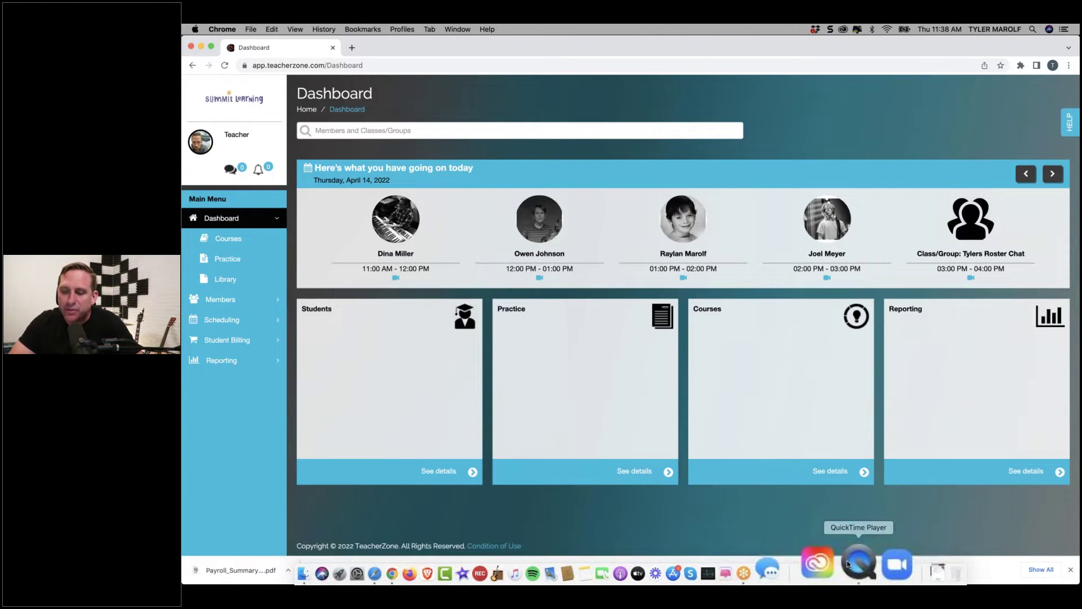
click(855, 567)
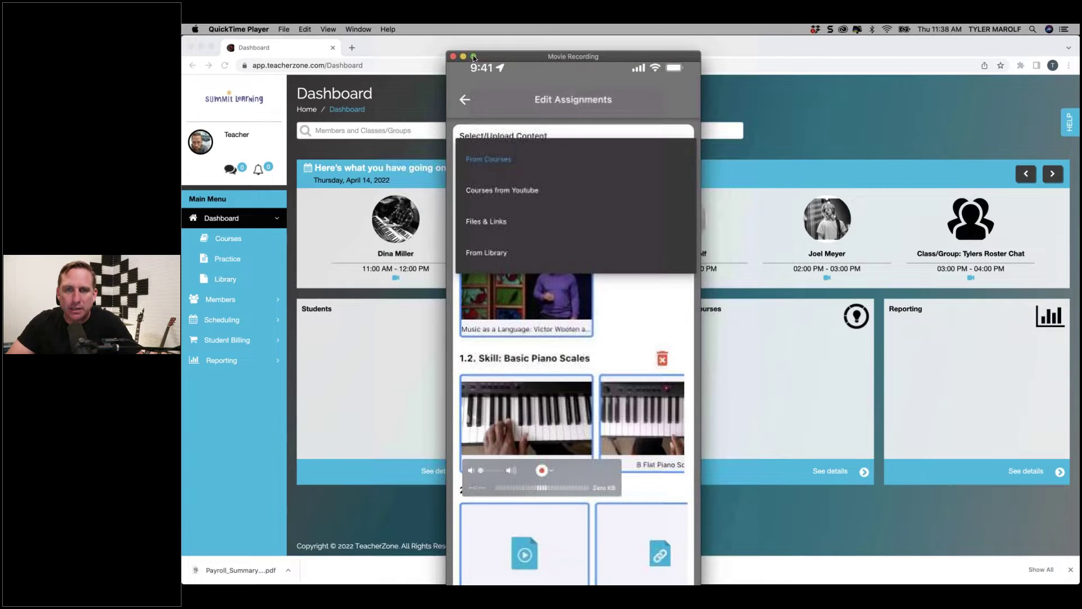
click(473, 57)
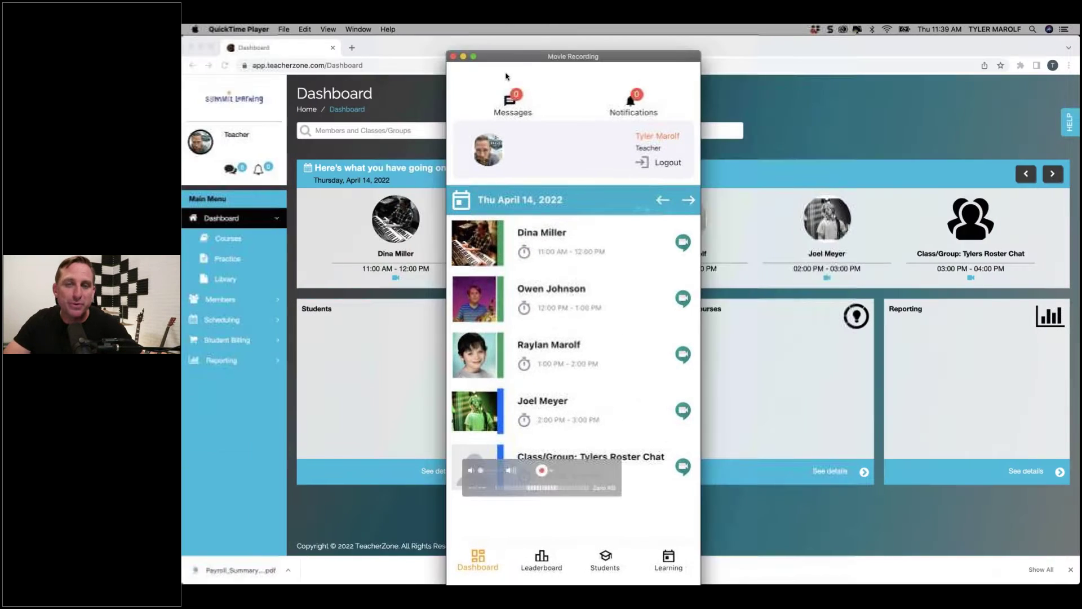
drag(501, 57, 697, 44)
click(386, 49)
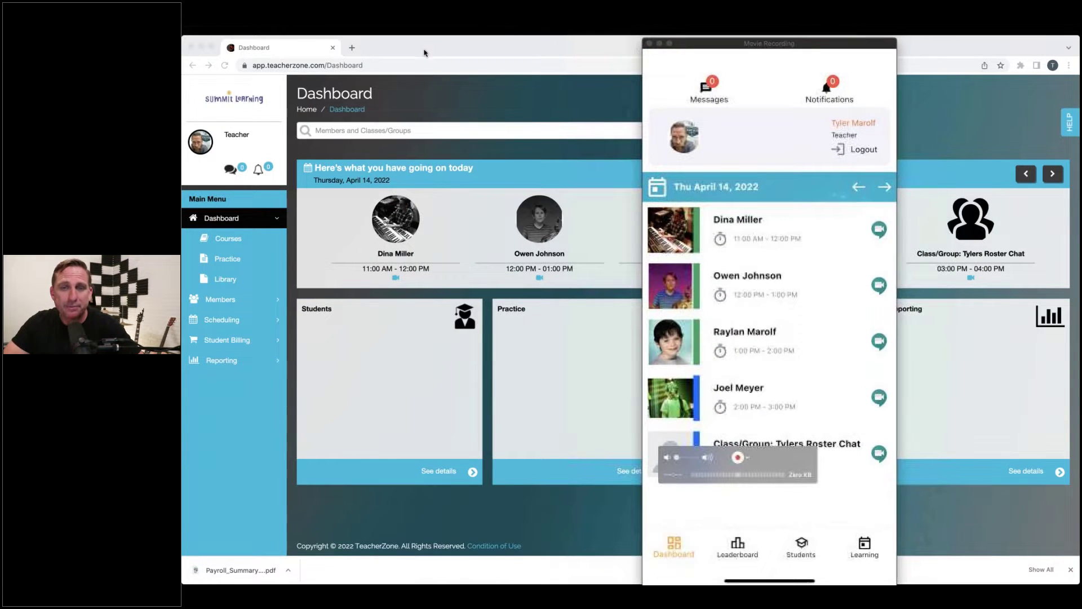
click(659, 44)
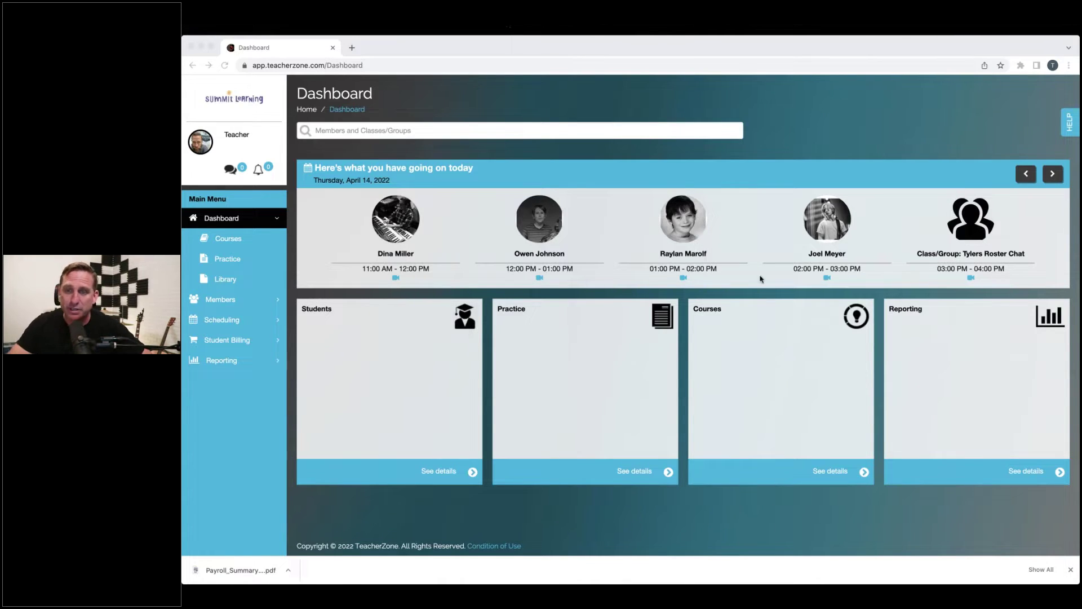
Open the member details of the student with the 1:00 PM lesson and review attendance, lessons, practice statistics and the shared library
click(648, 234)
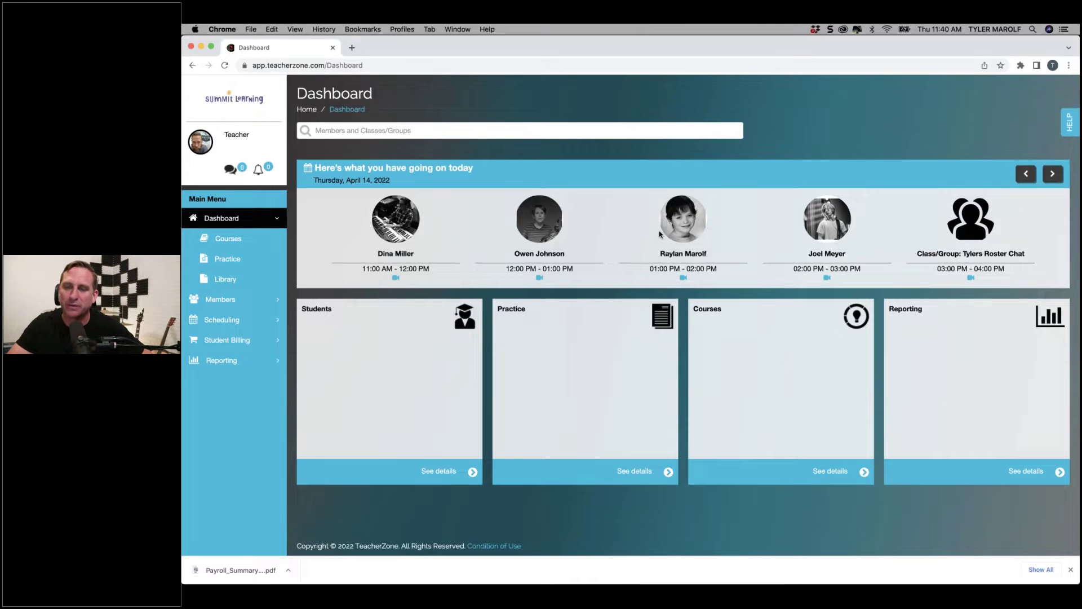
click(677, 224)
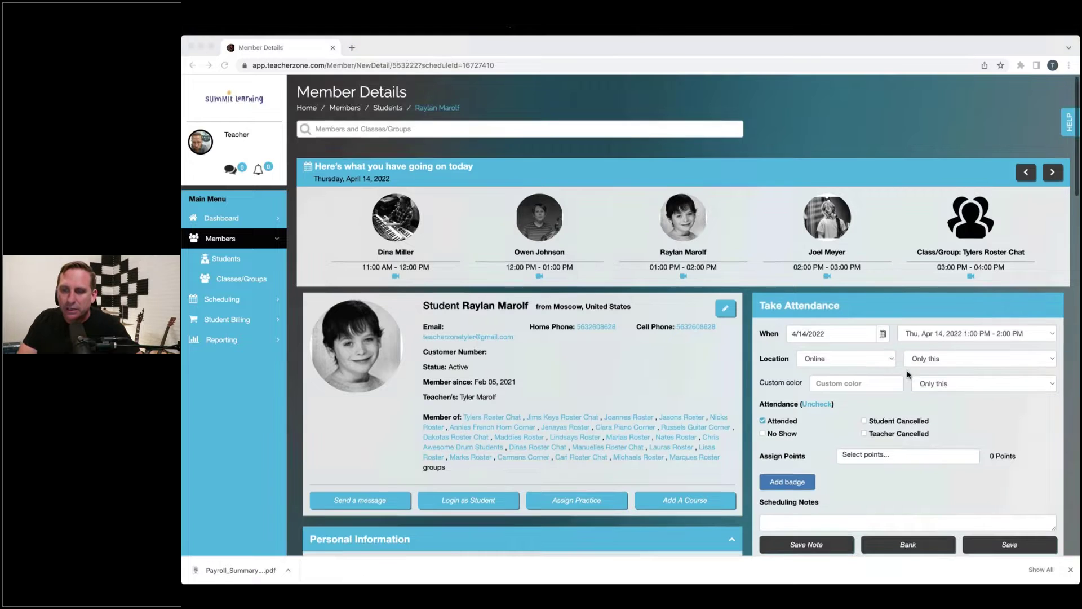
scroll(818, 350, down, 2)
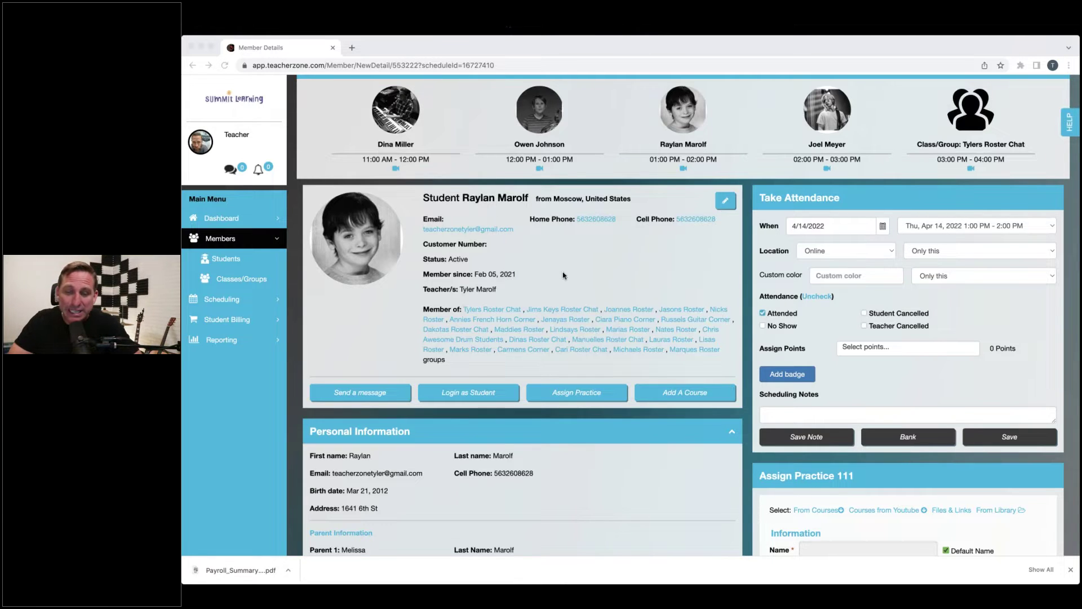
scroll(631, 357, down, 5)
scroll(631, 358, down, 5)
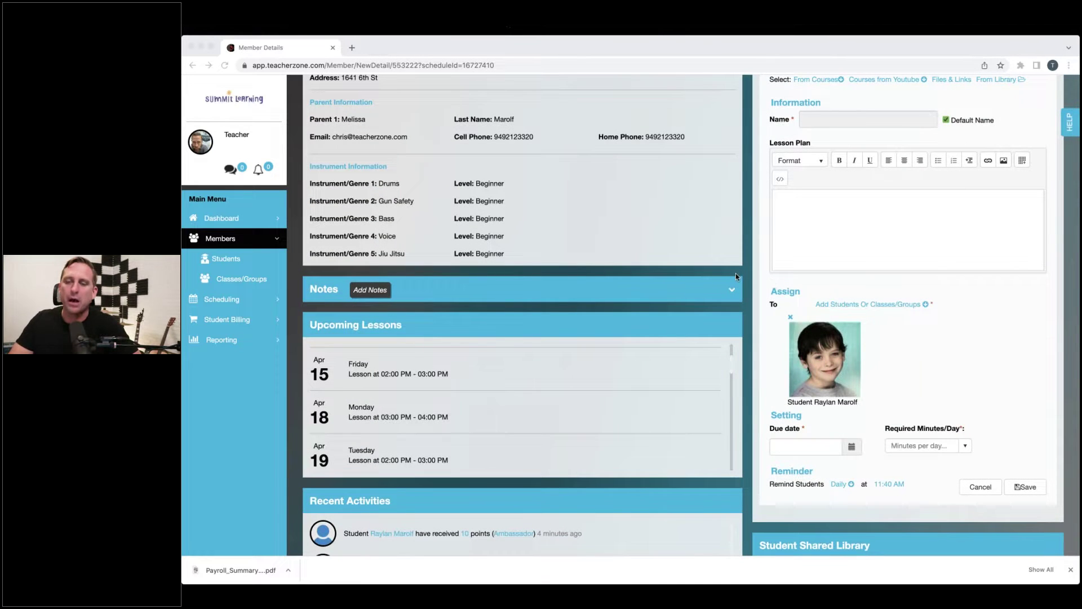
scroll(735, 273, down, 10)
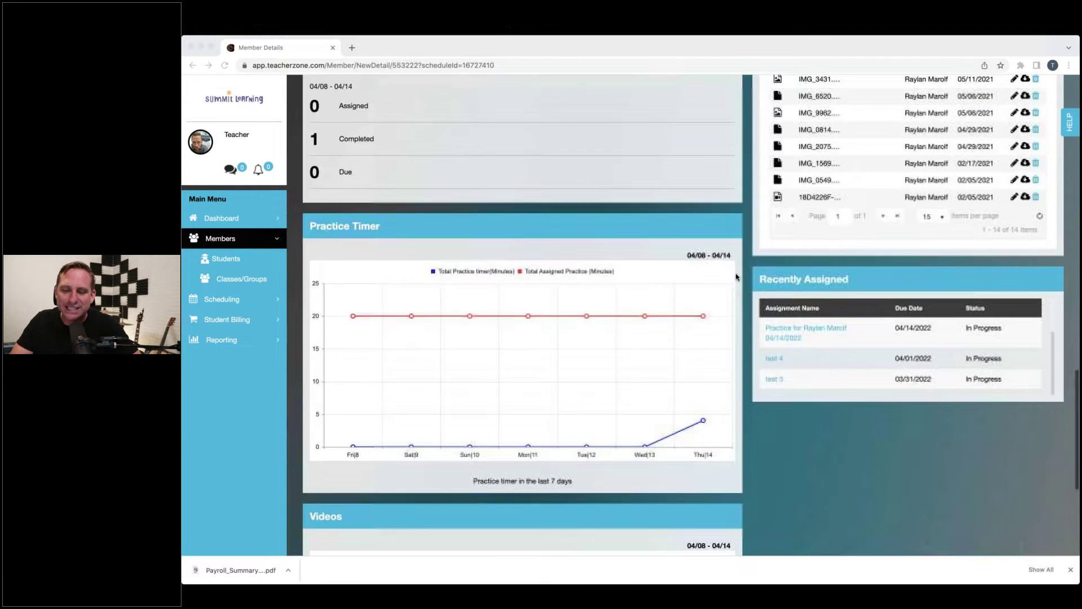
scroll(736, 275, up, 2)
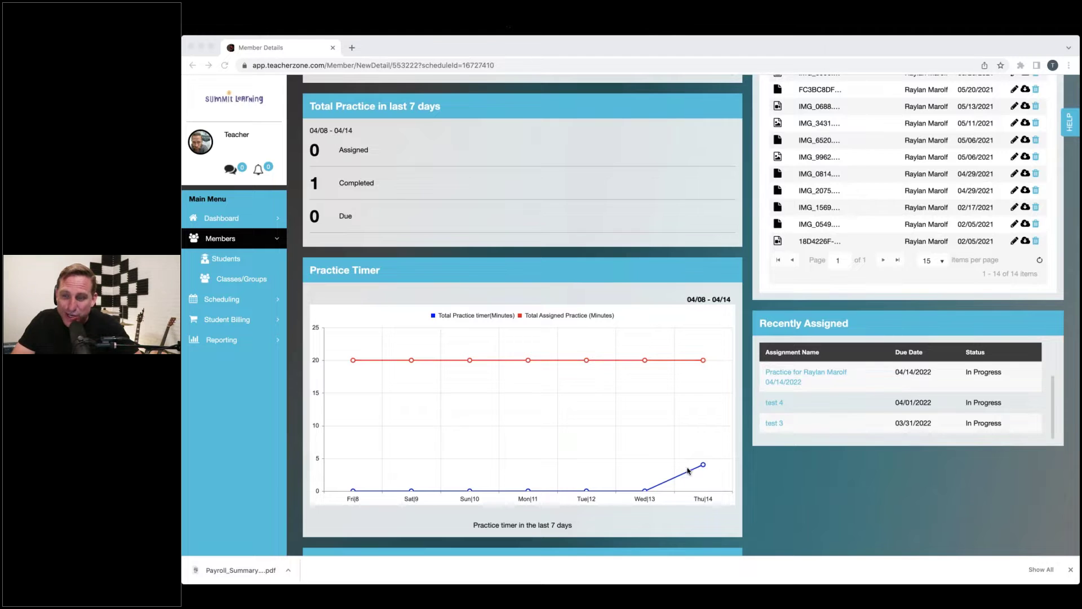
scroll(785, 301, up, 4)
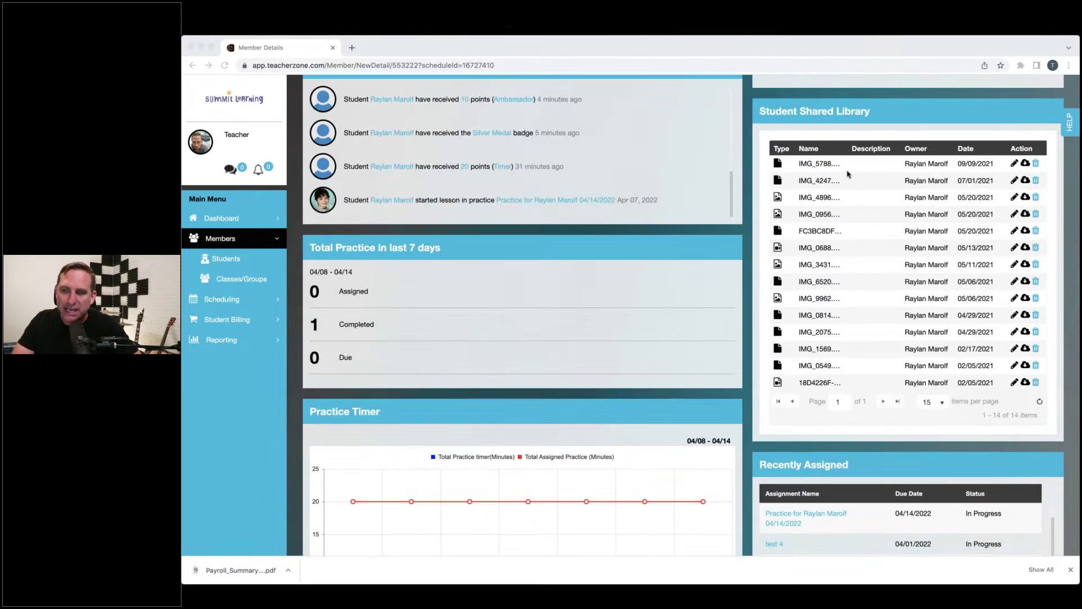
scroll(849, 222, down, 3)
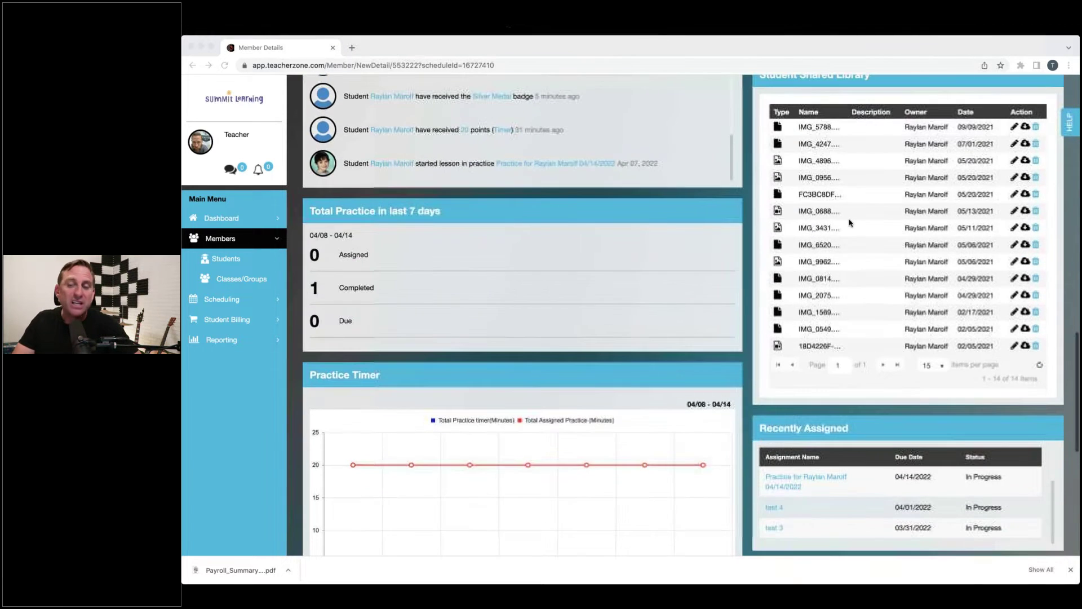
Open the student's recently assigned practice due 04/14/2022 and pause its F Major Scale video
click(822, 410)
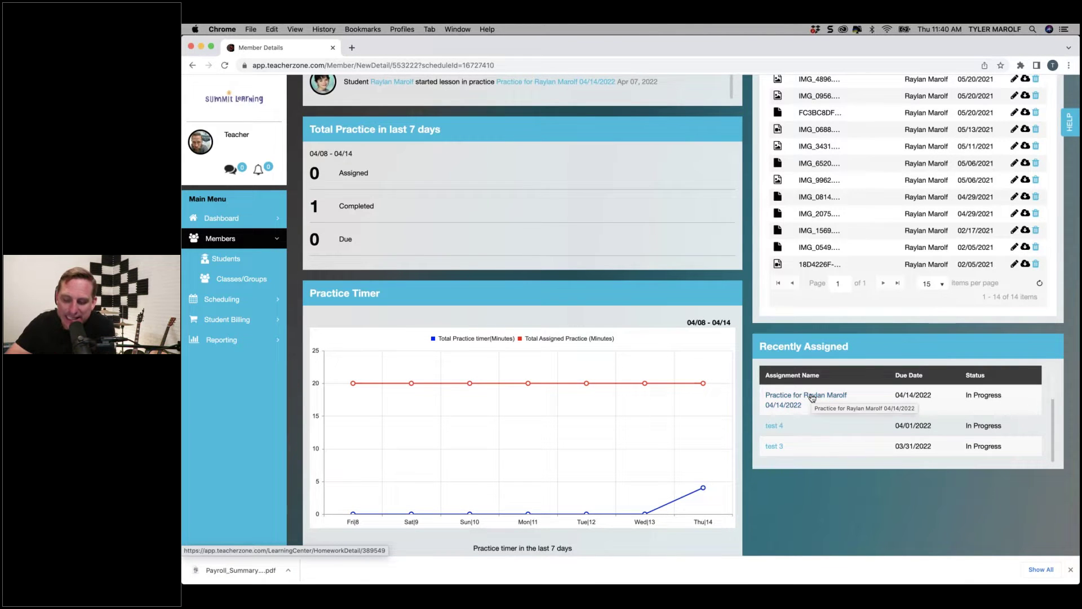
click(812, 397)
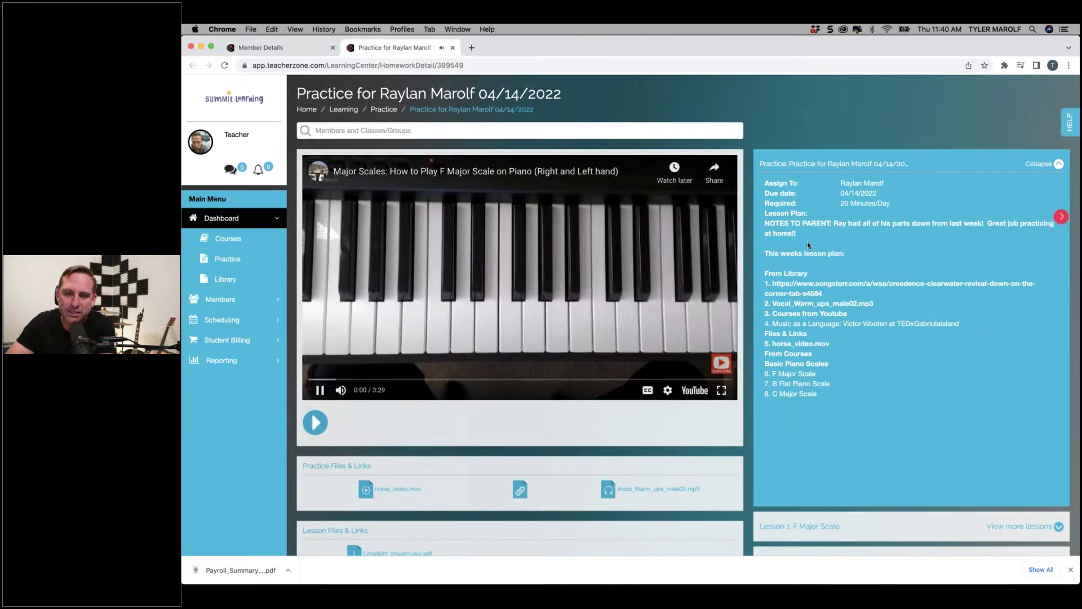
click(320, 391)
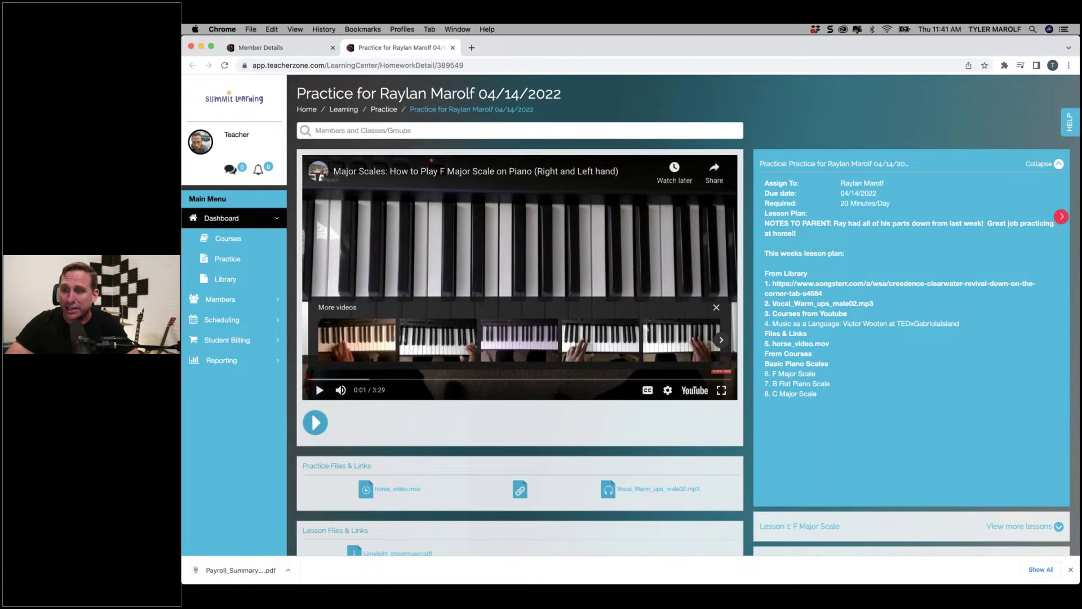
Open Lesson 2: B Flat Piano Scale from the practice's lesson list and pause its video
click(1054, 527)
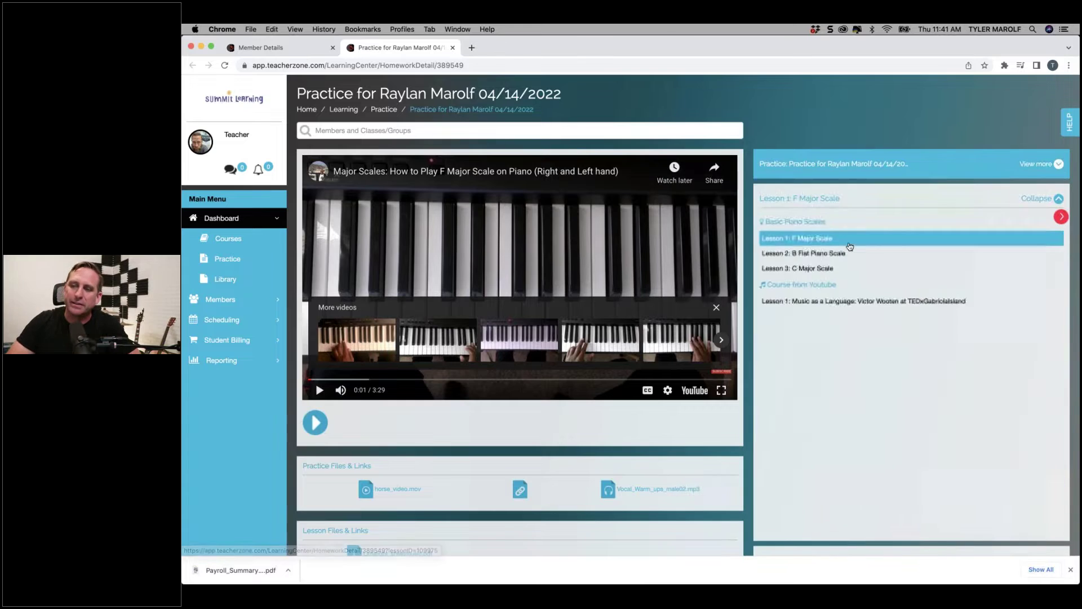
click(814, 254)
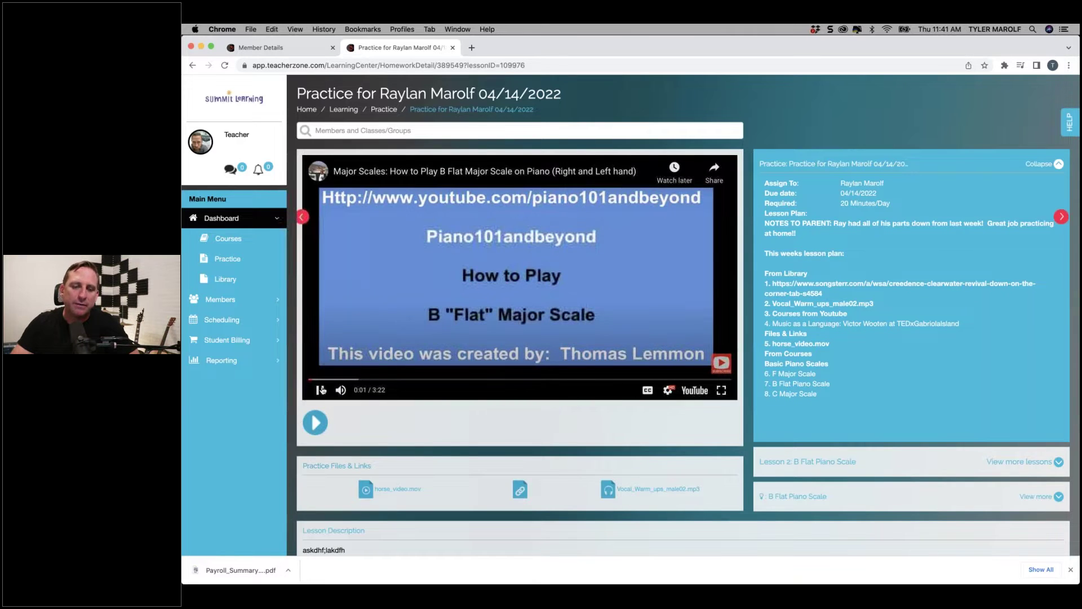
click(319, 389)
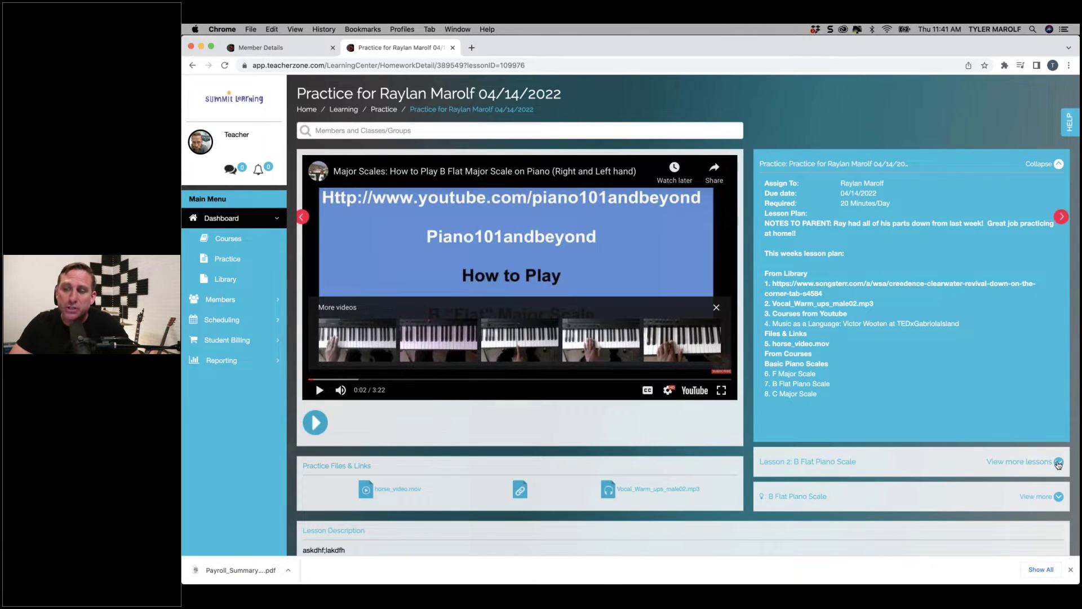
Open the YouTube course lesson "Music as a Language: Victor Wooten at TEDxGabriolaIsland" and play its video full screen
click(808, 461)
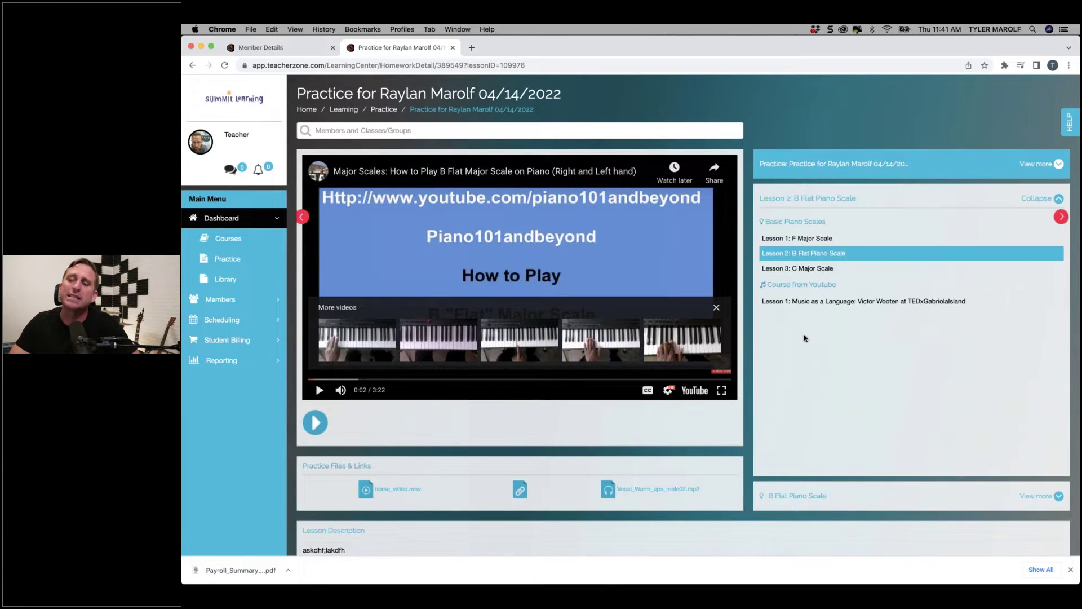
click(805, 302)
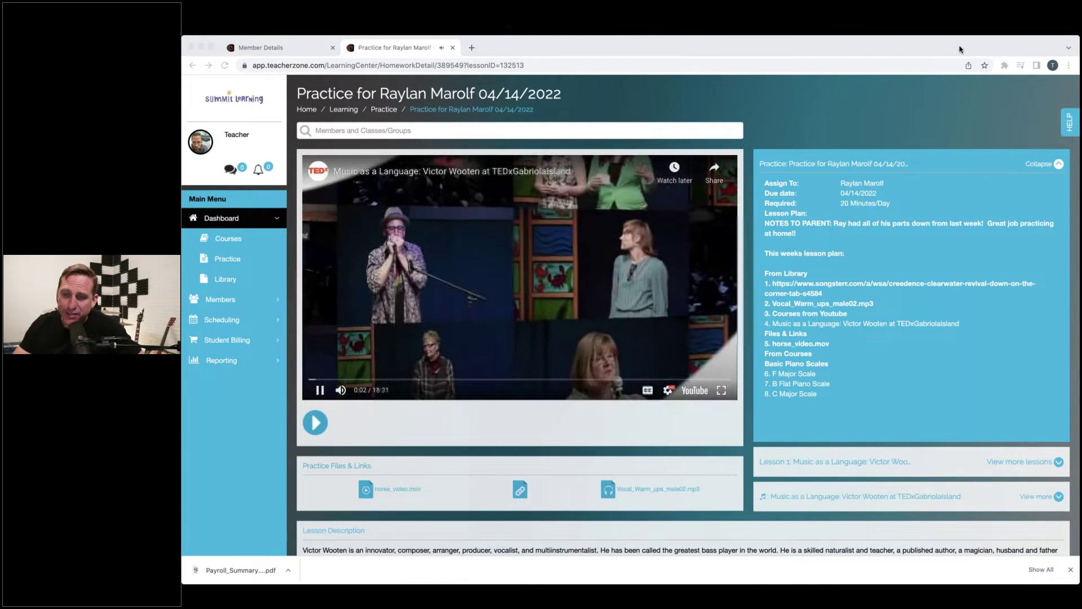
click(721, 389)
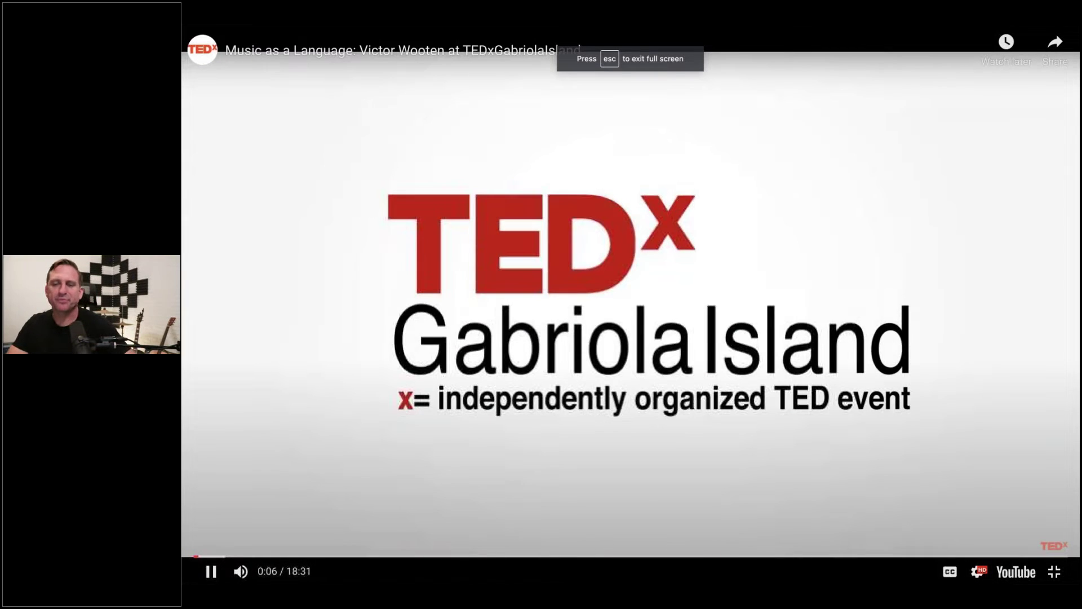
Exit full screen and pause the TEDx video in the practice
key(Escape)
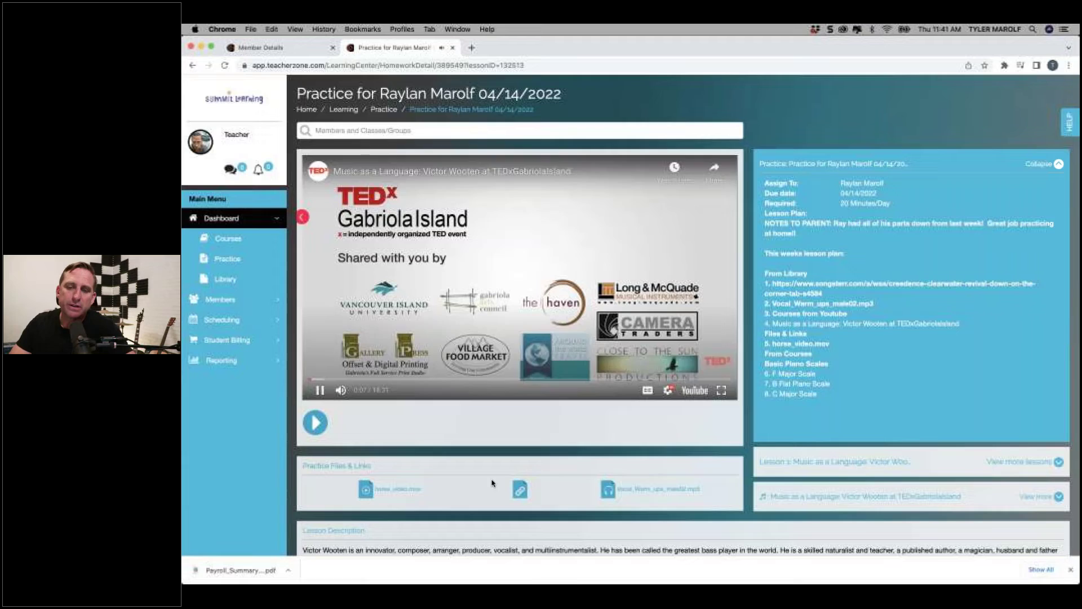
click(320, 390)
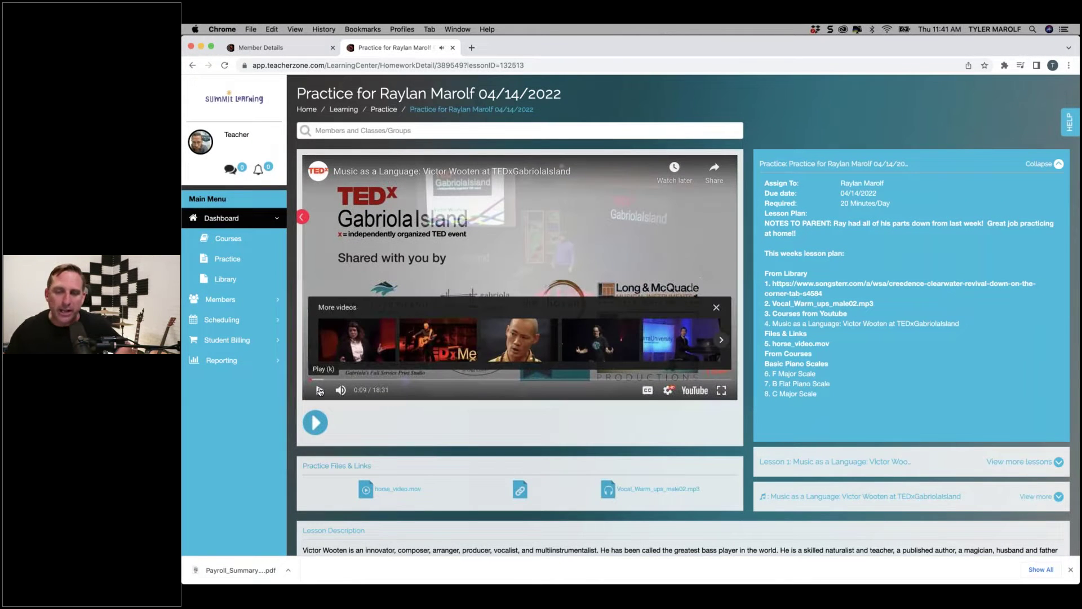
Check the web link attached under Practice Files & Links, and play horse_video.mov briefly before pausing it
scroll(344, 407, down, 3)
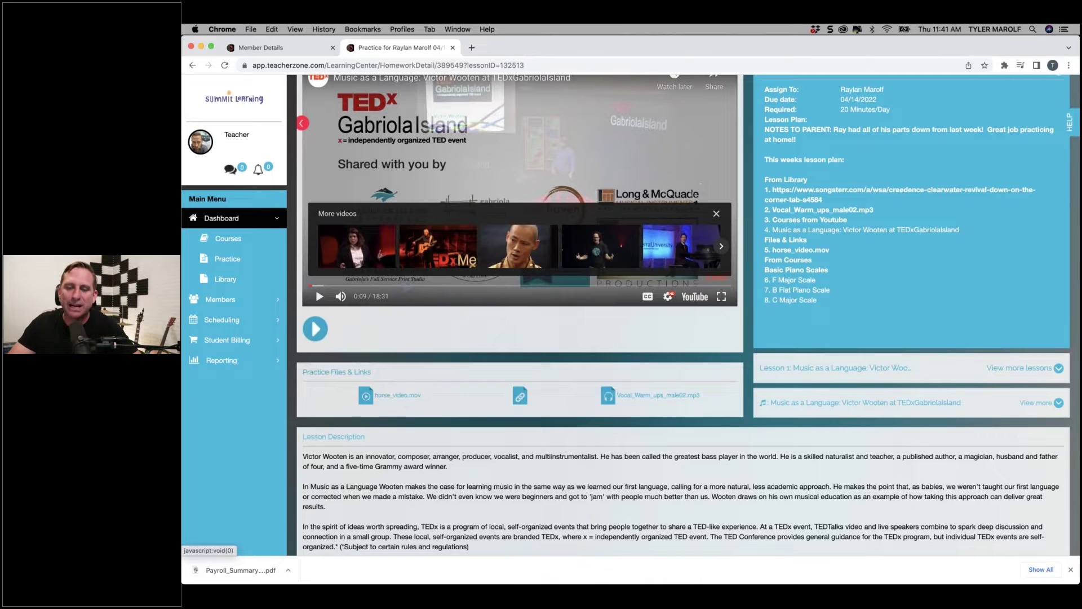
click(520, 399)
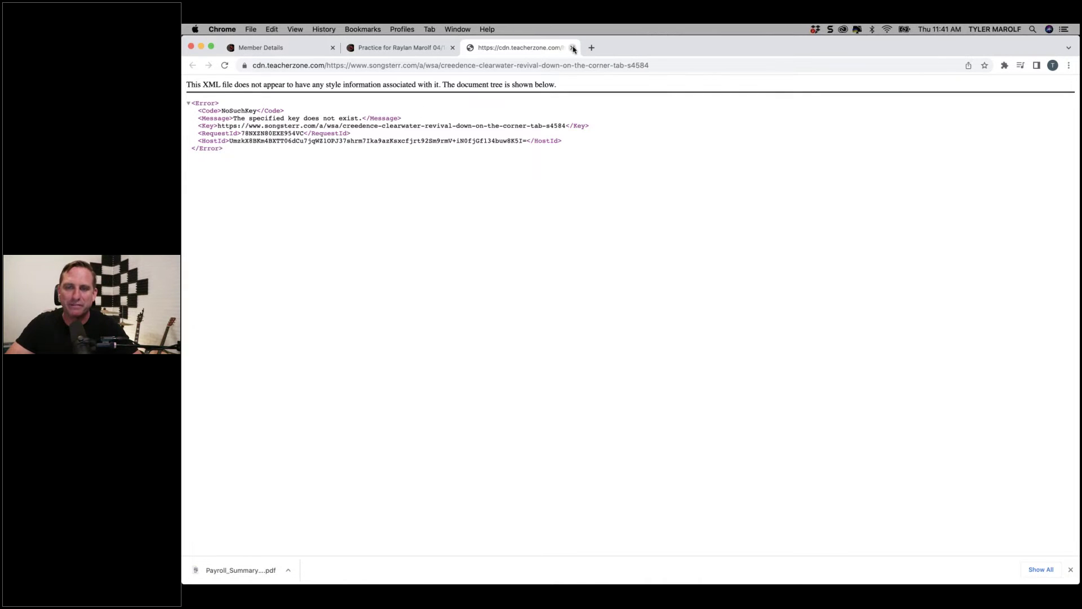
click(573, 48)
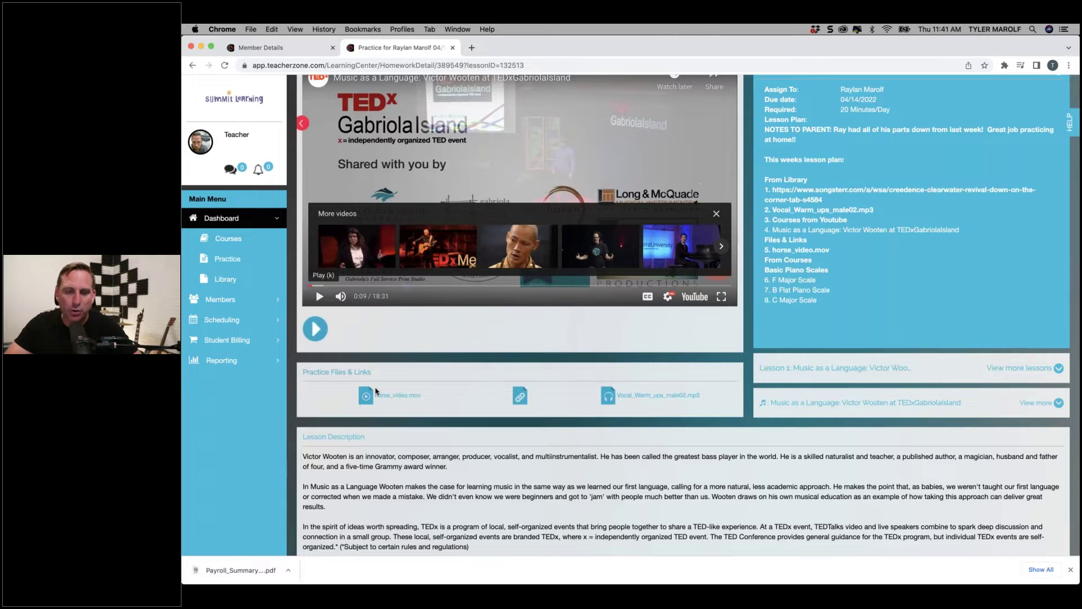
click(392, 397)
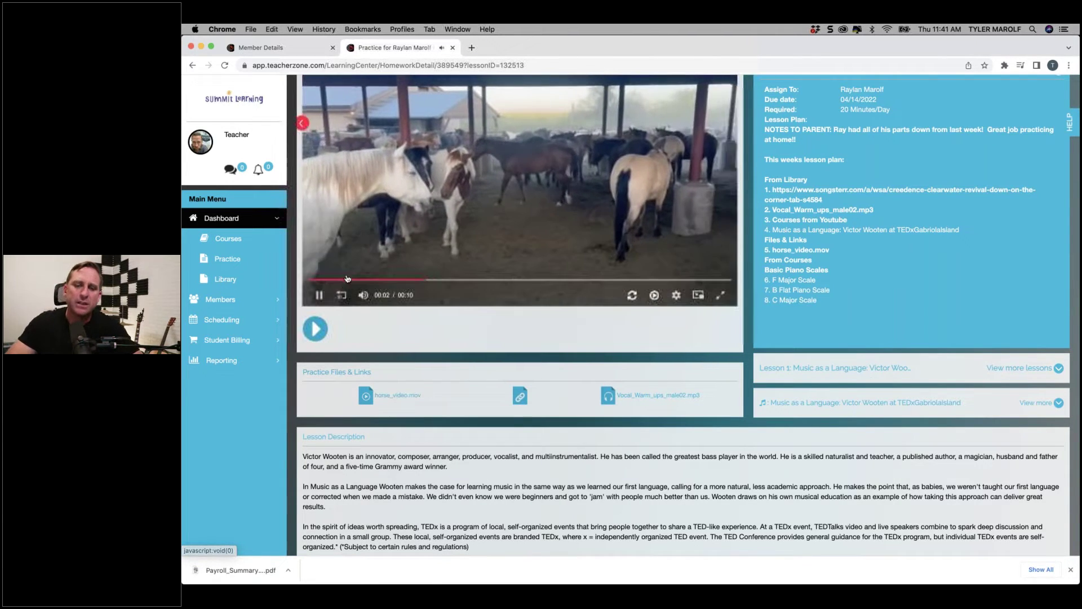
click(320, 295)
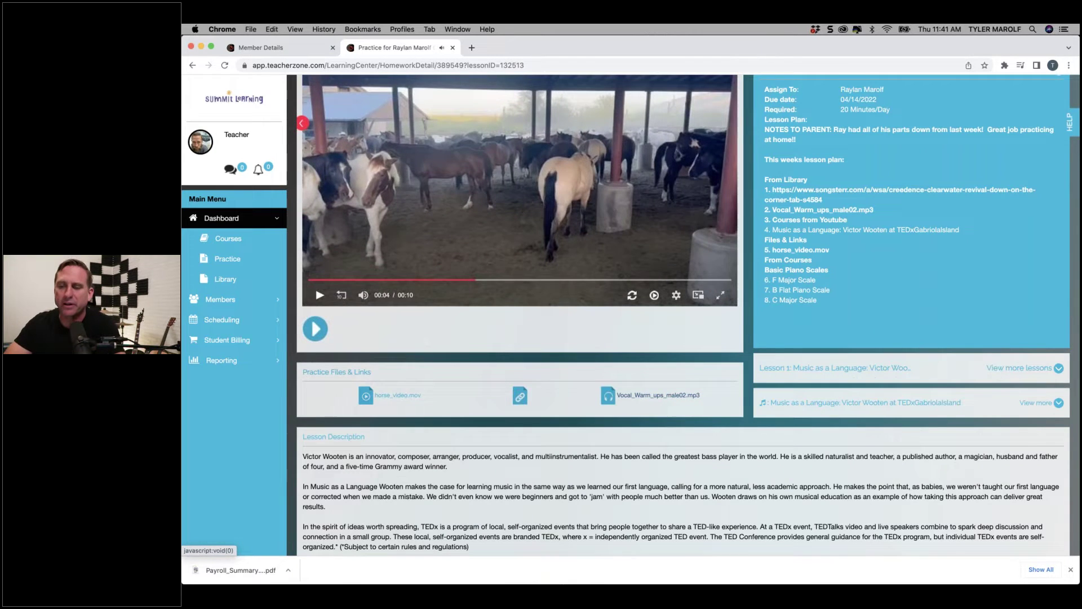
Return from the practice to the Dashboard and close the Member Details browser tab
scroll(903, 404, up, 3)
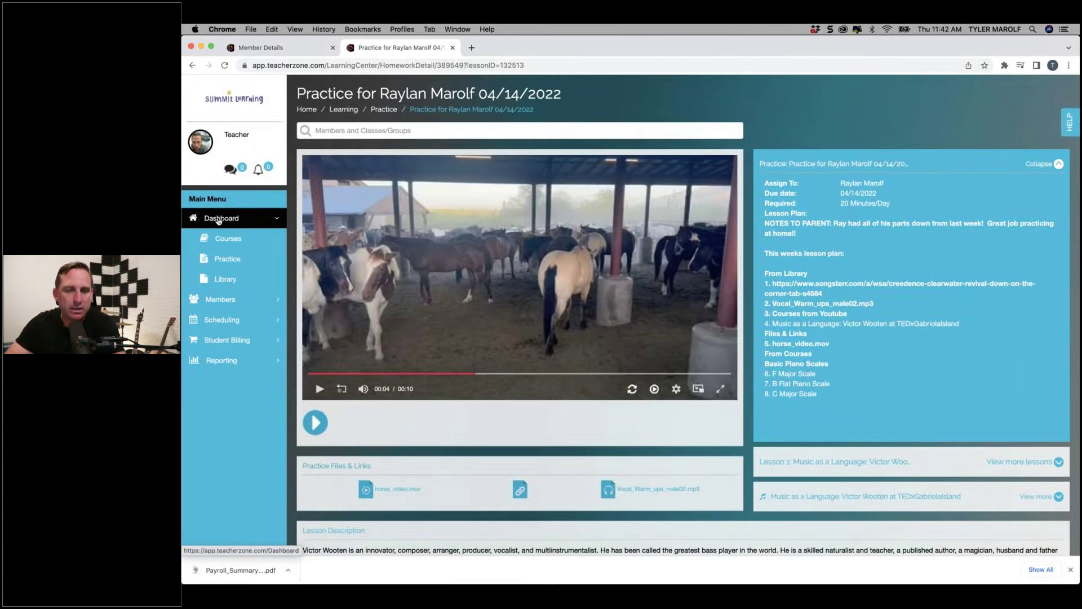
click(218, 220)
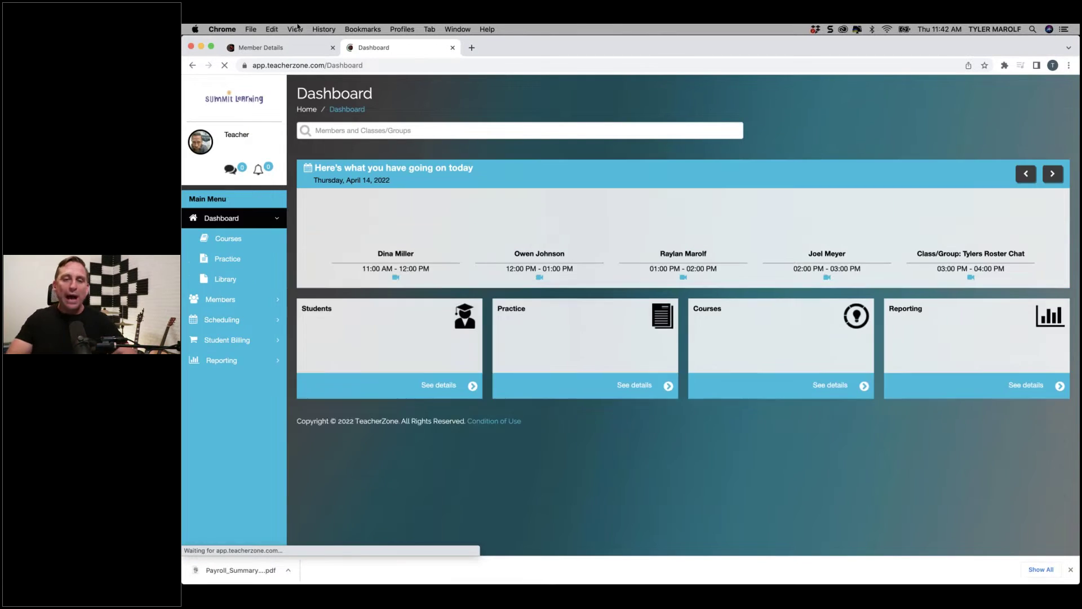
click(333, 47)
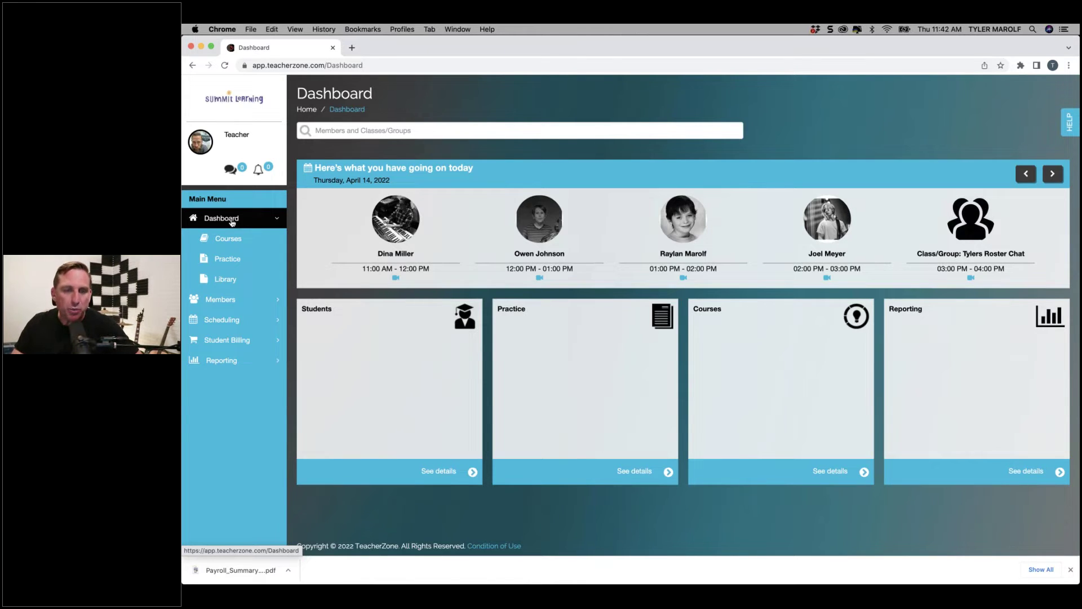
Open the Dashboard in a second browser tab and show the Weekly Schedule there, viewing the afternoon lessons
right_click(232, 222)
click(272, 224)
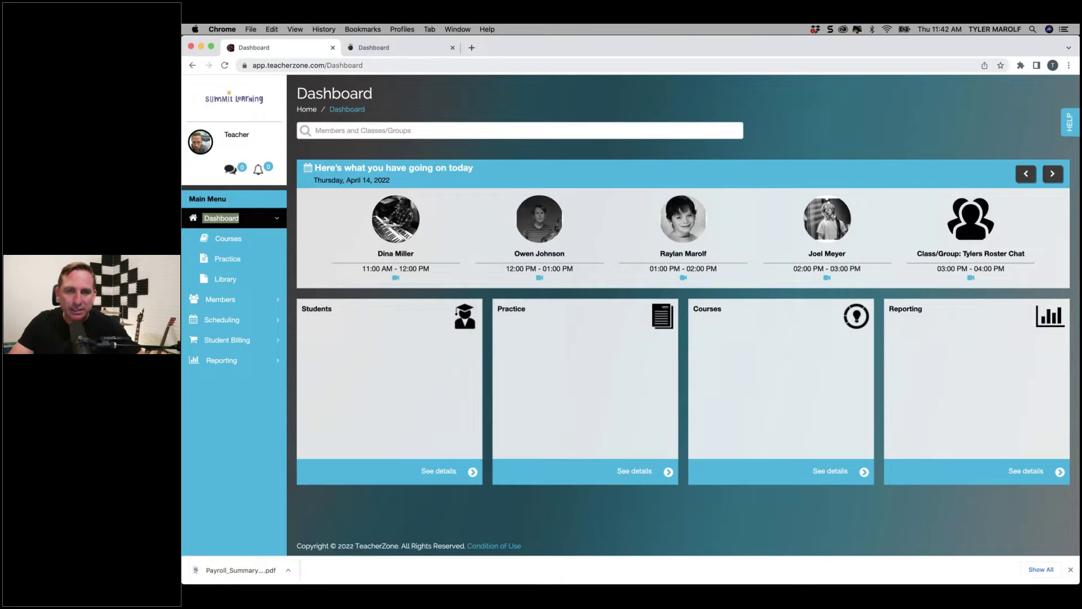
click(382, 50)
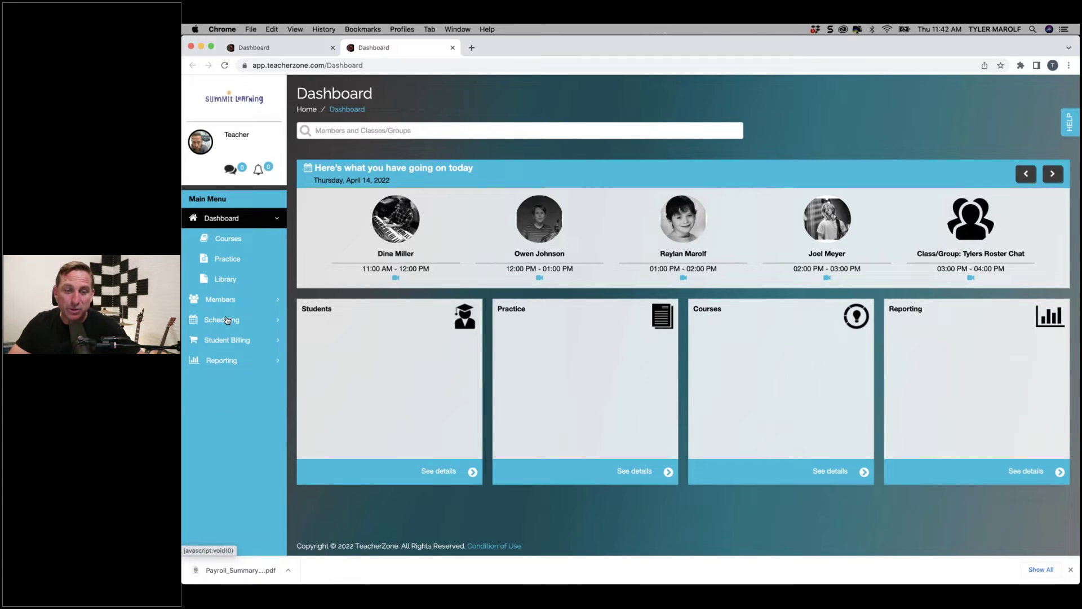
click(226, 320)
click(239, 361)
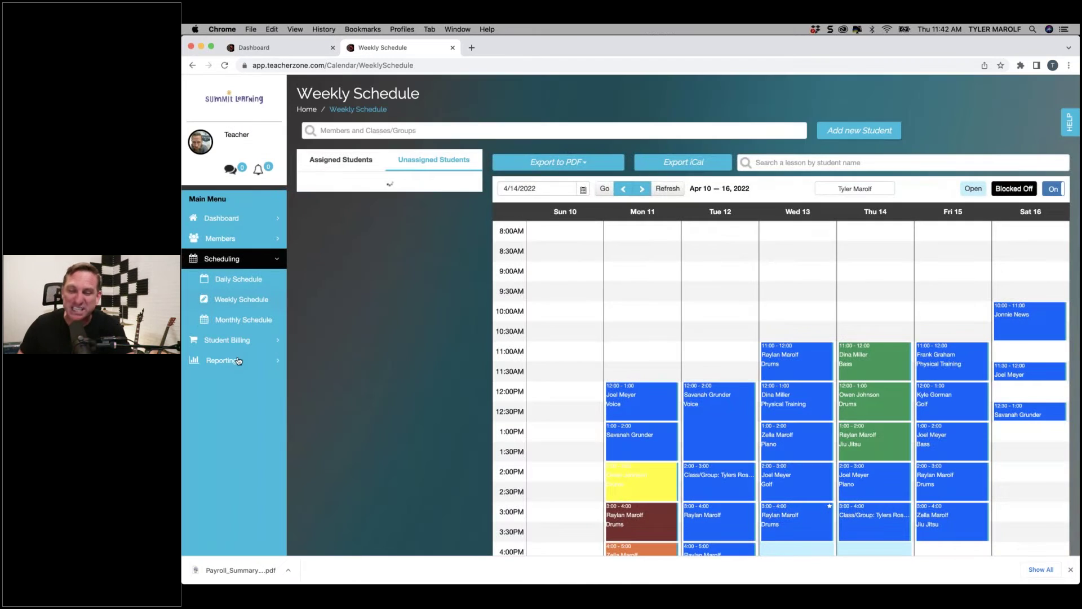
scroll(612, 405, down, 3)
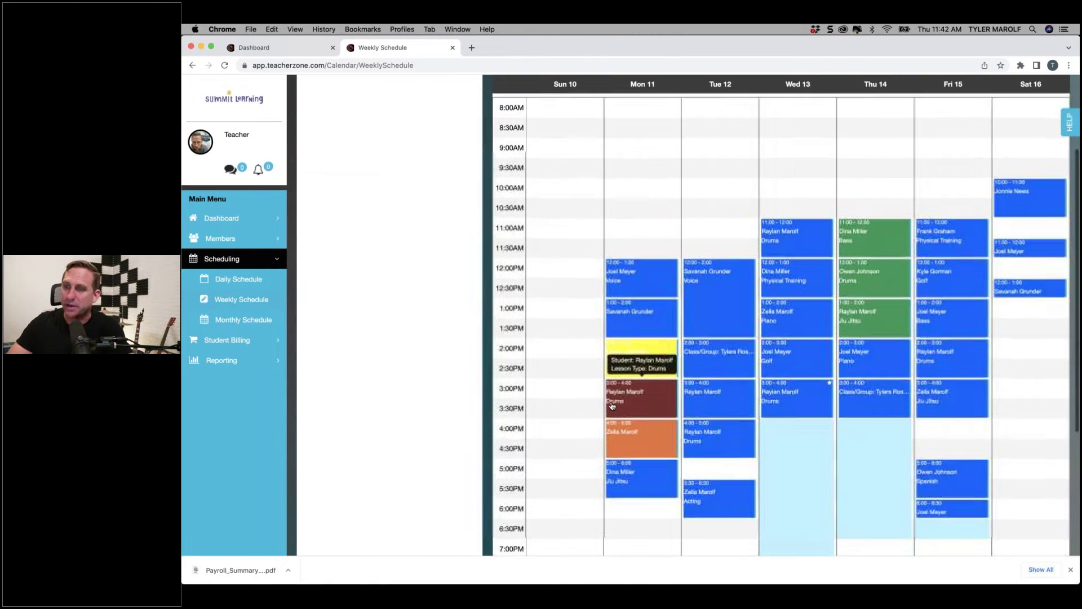
Return to the first Dashboard tab and open the teacher's Profile Information
click(283, 50)
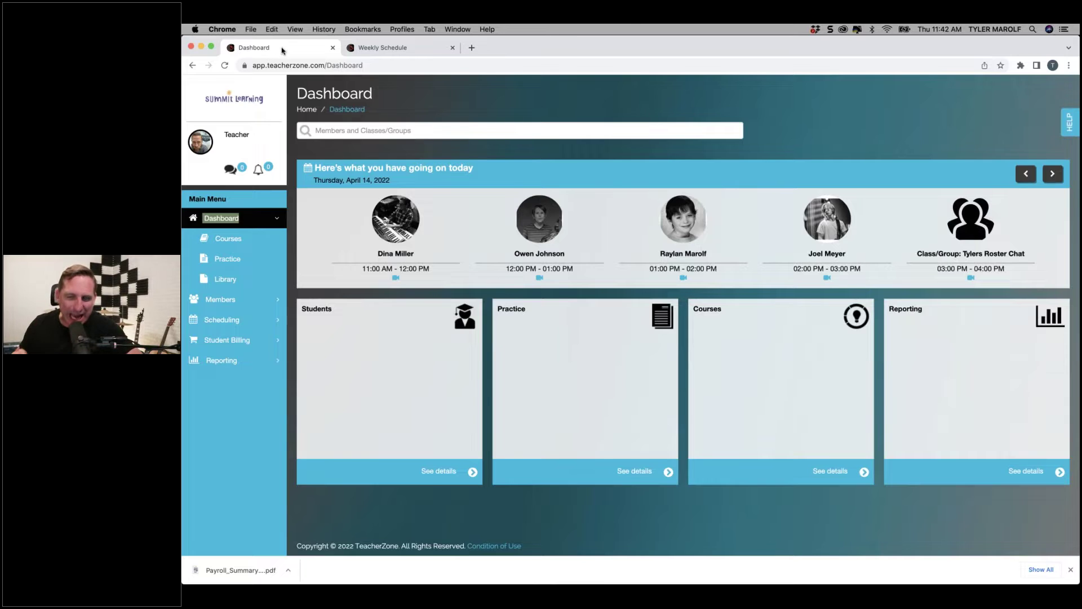
click(201, 149)
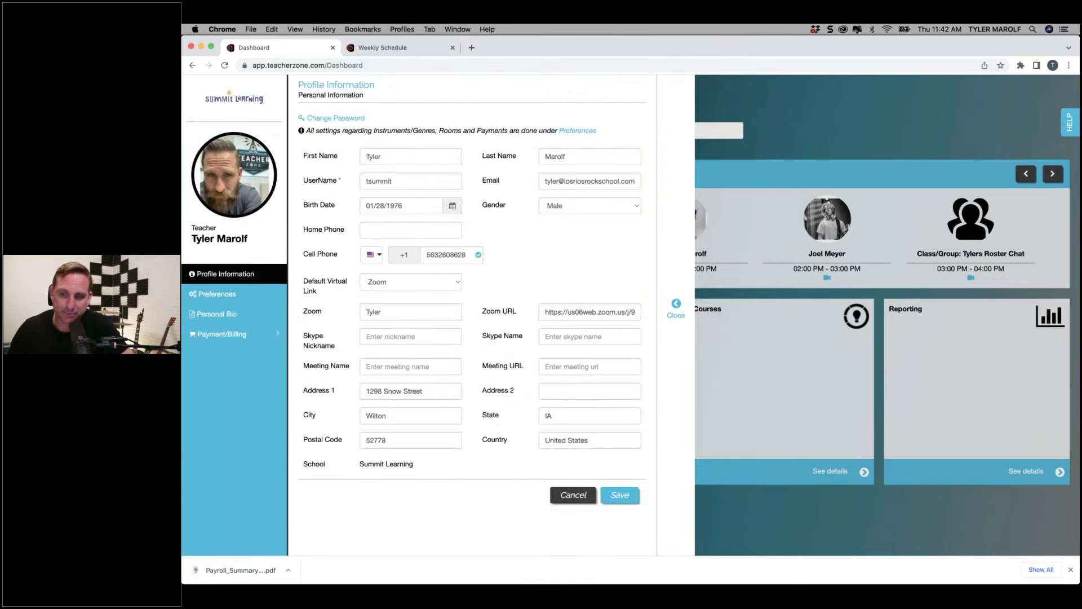
mouse_move(241, 209)
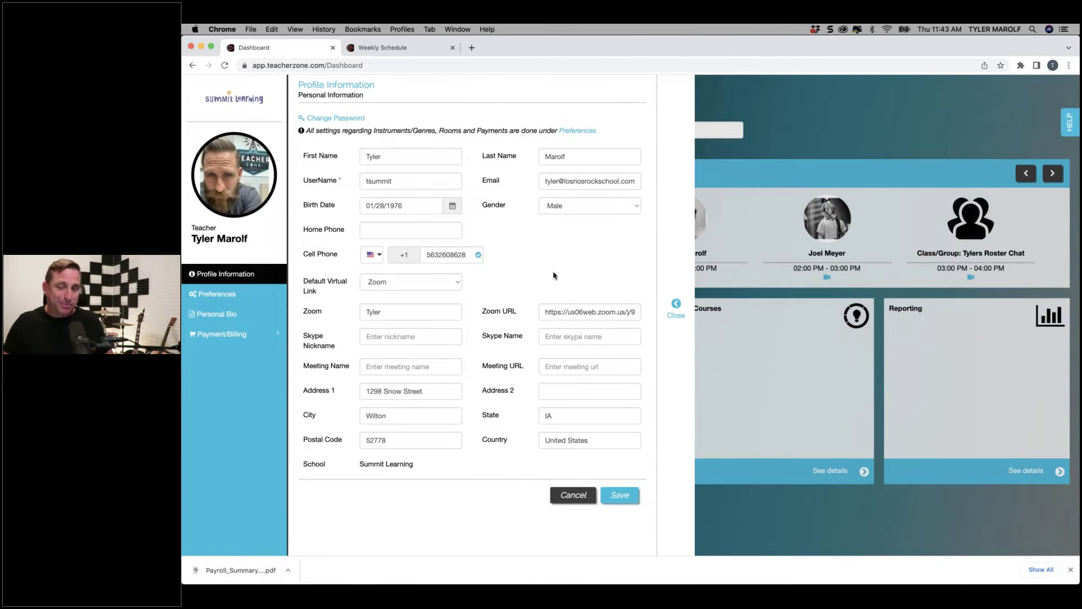
Bring up the mirrored mobile app in QuickTime Player to view its dashboard, and minimize the window again
mouse_move(750, 582)
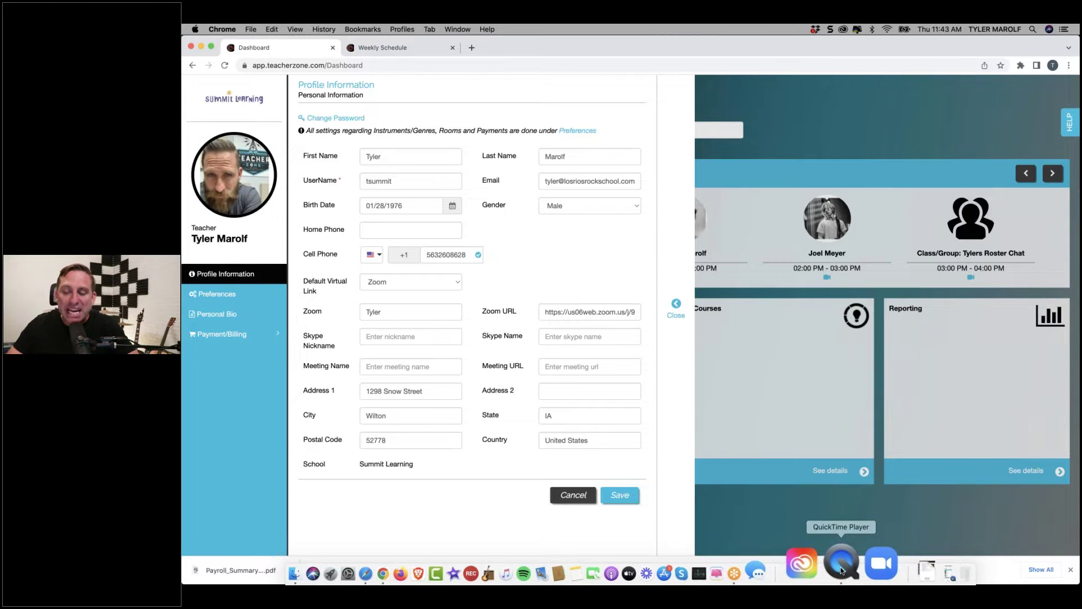
click(841, 570)
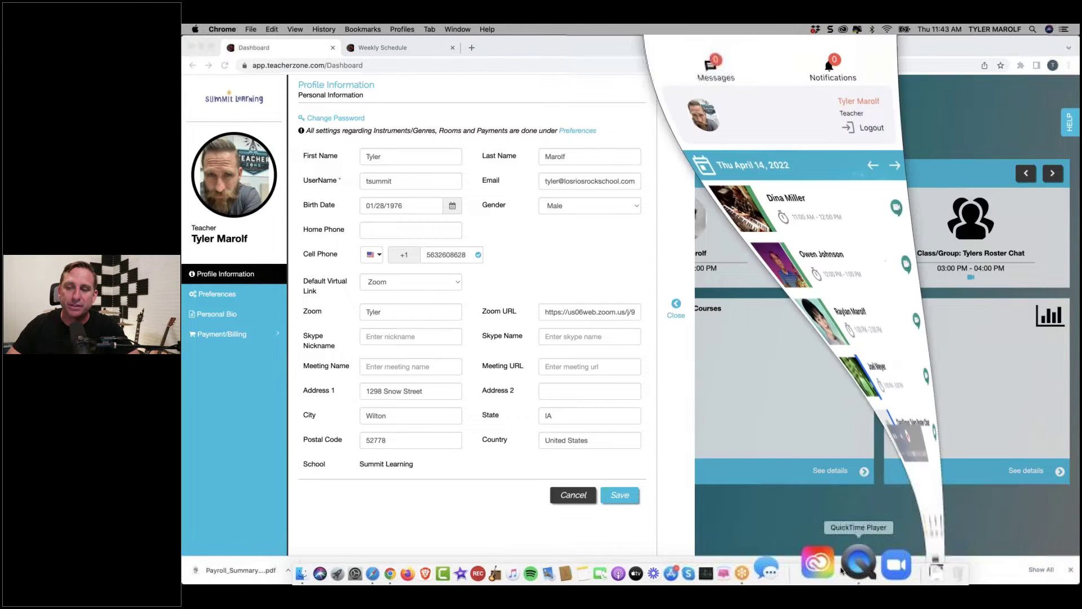
click(670, 44)
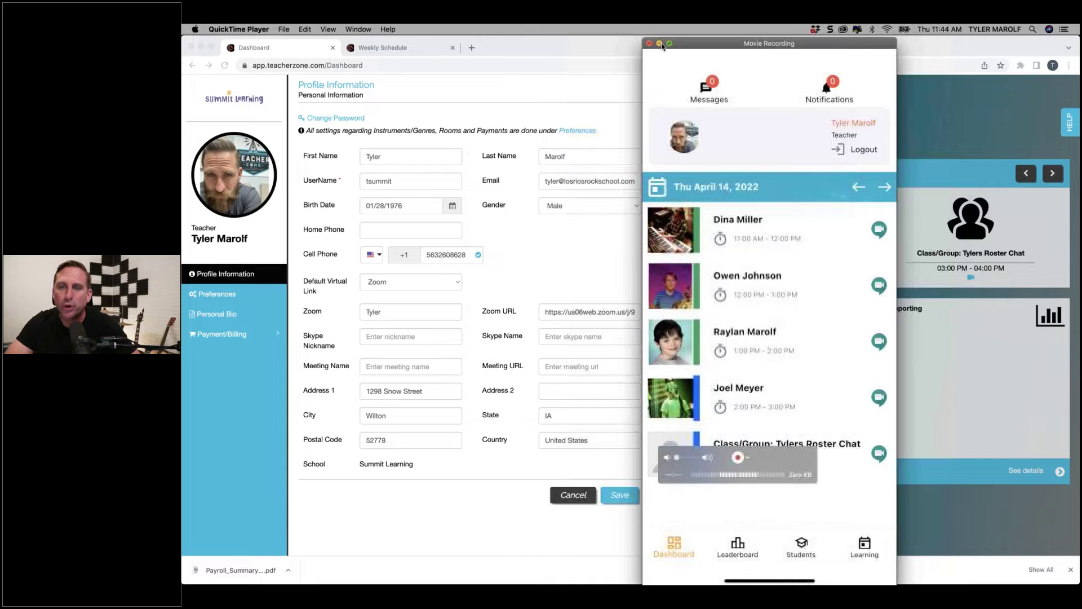
click(660, 44)
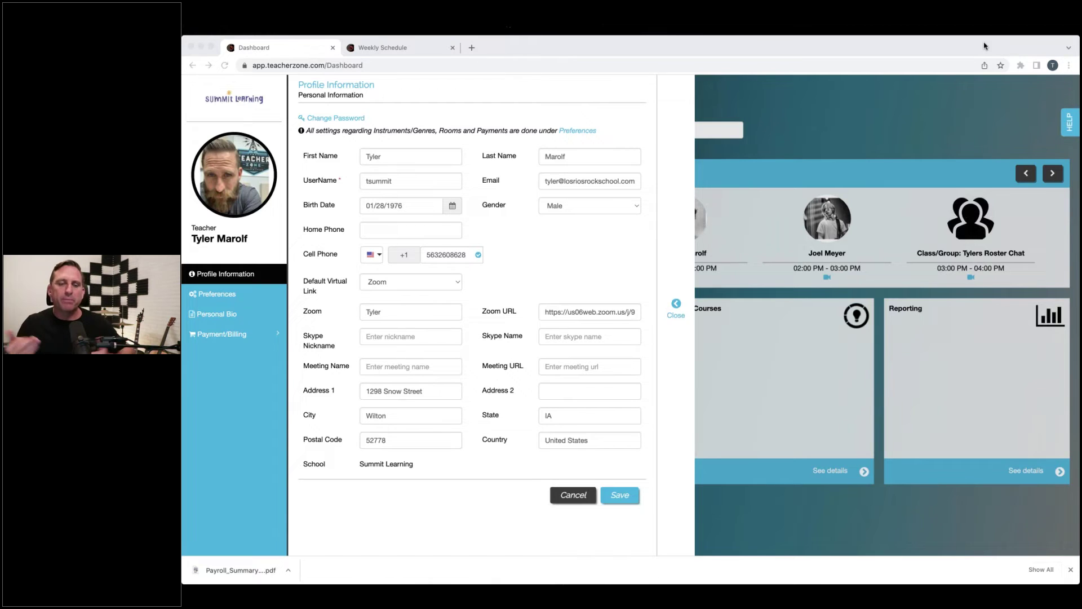
View the teacher's Personal Bio and Preferences sections in the profile
click(214, 317)
click(214, 317)
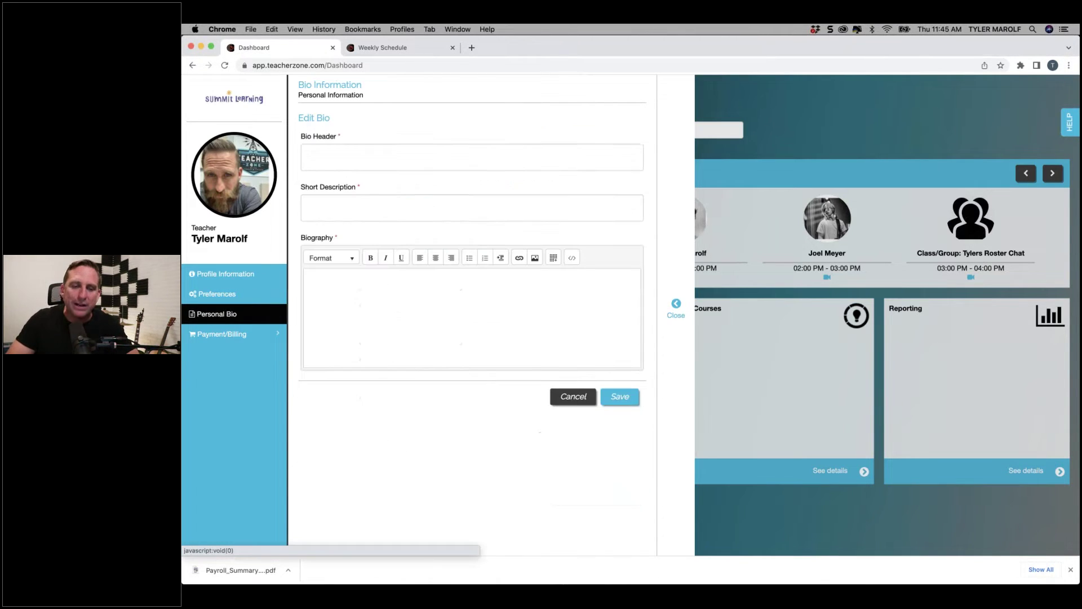
click(220, 296)
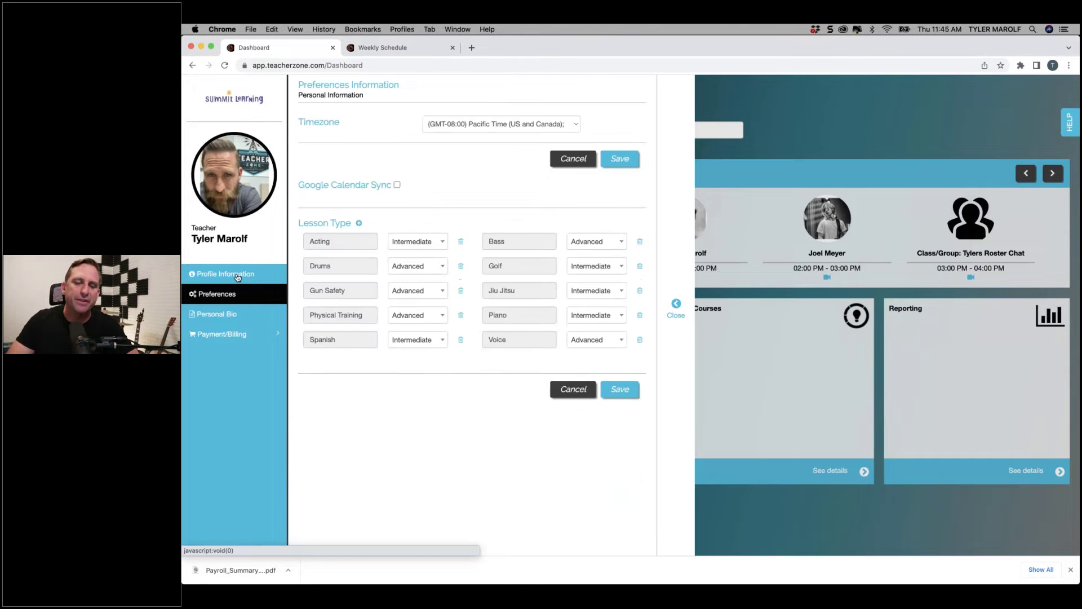
Review the Default Virtual Link, Zoom name and Zoom URL fields in Profile Information
click(237, 277)
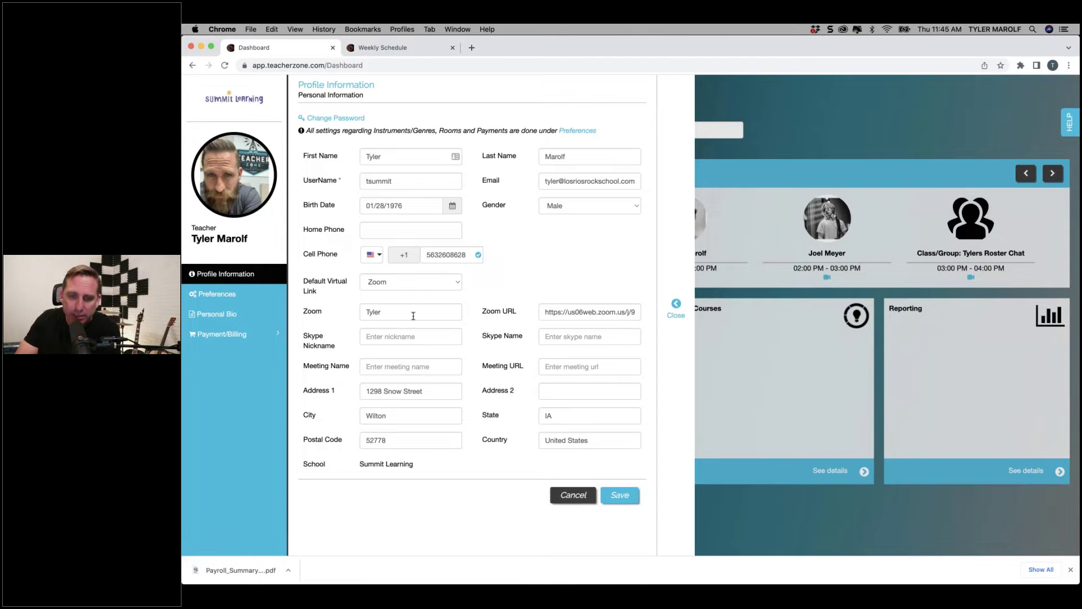
click(406, 315)
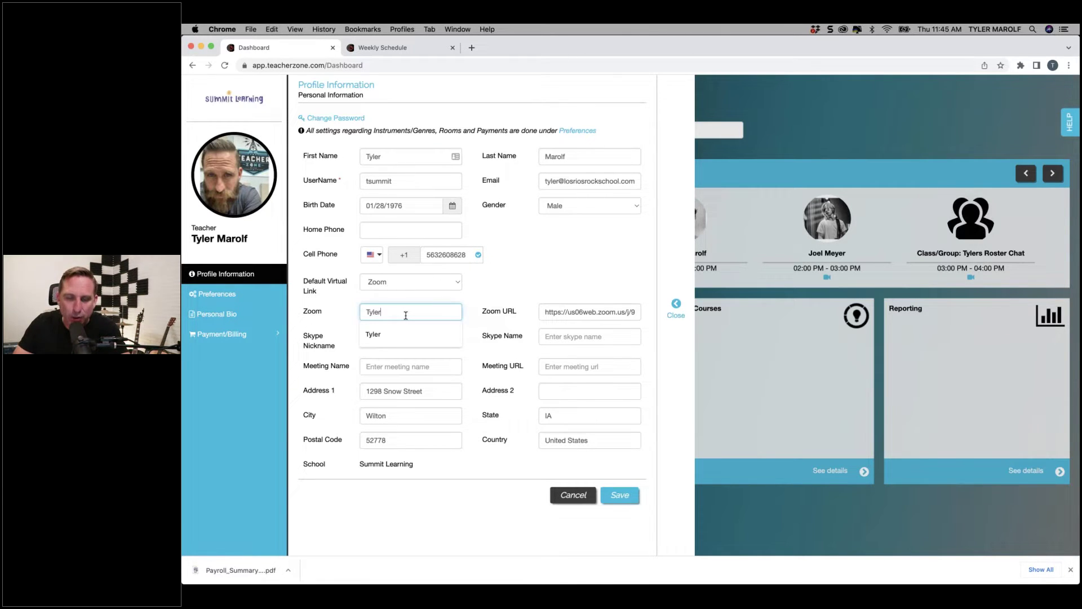
click(457, 283)
click(490, 286)
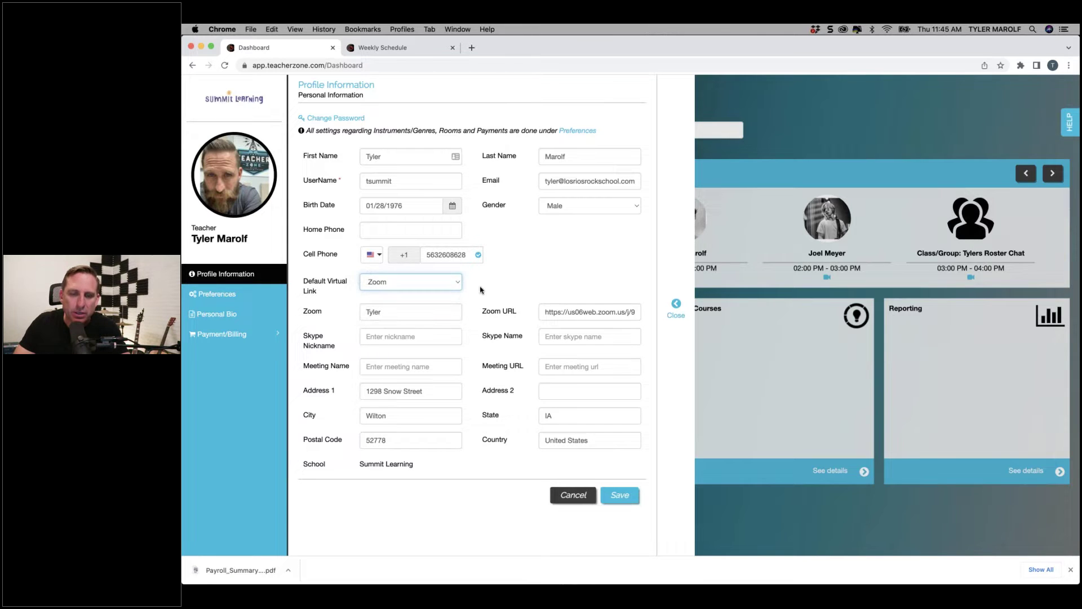
click(421, 313)
click(579, 309)
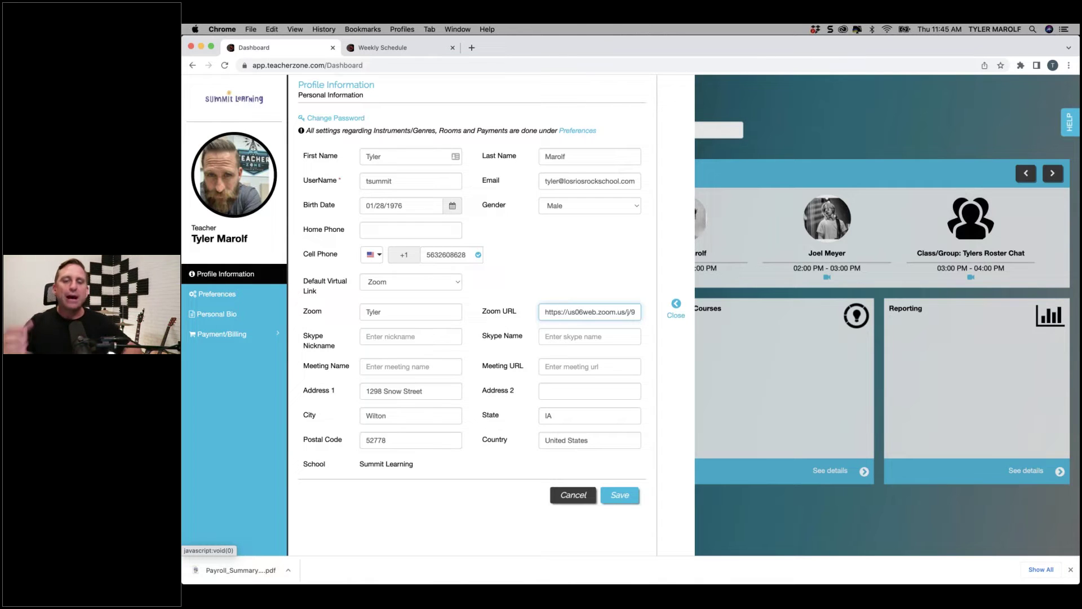
Open the profile's Preferences and examine the Google Calendar Sync option closely
click(214, 295)
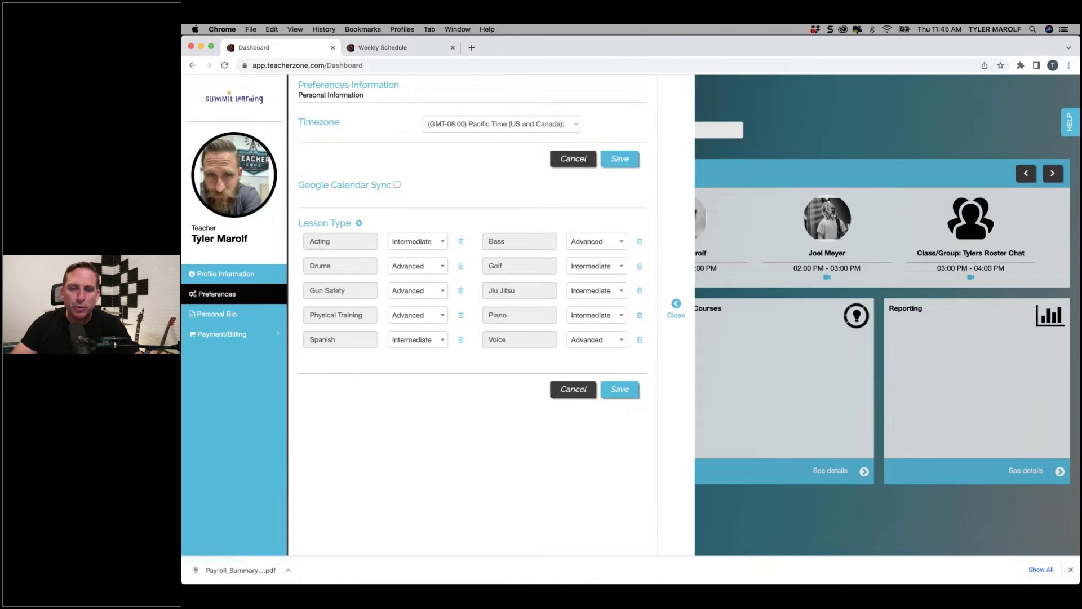
scroll(473, 176, up, 5)
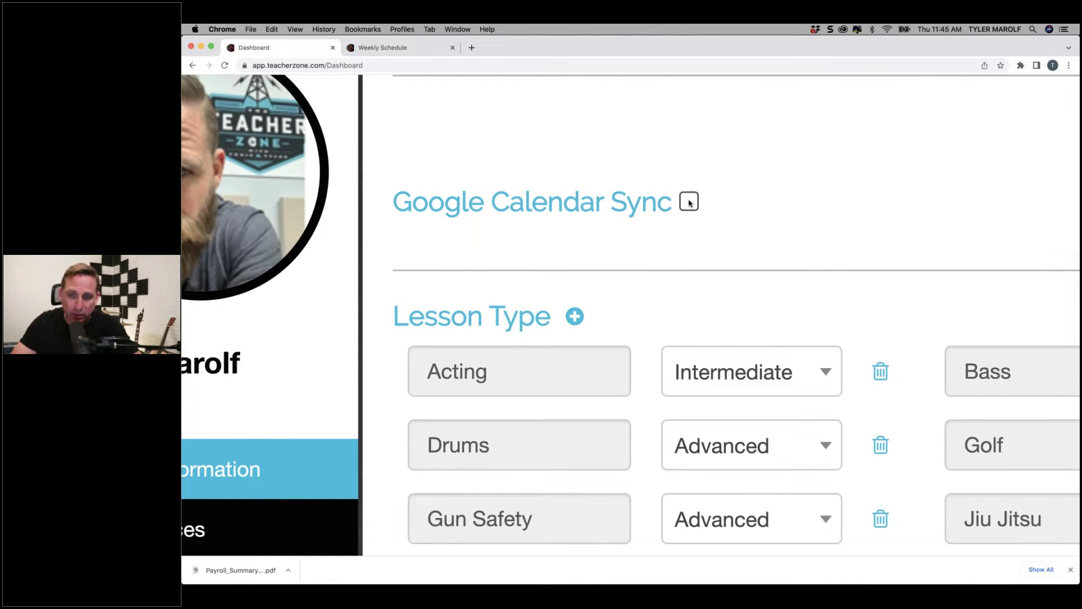
scroll(683, 203, down, 5)
scroll(682, 203, down, 2)
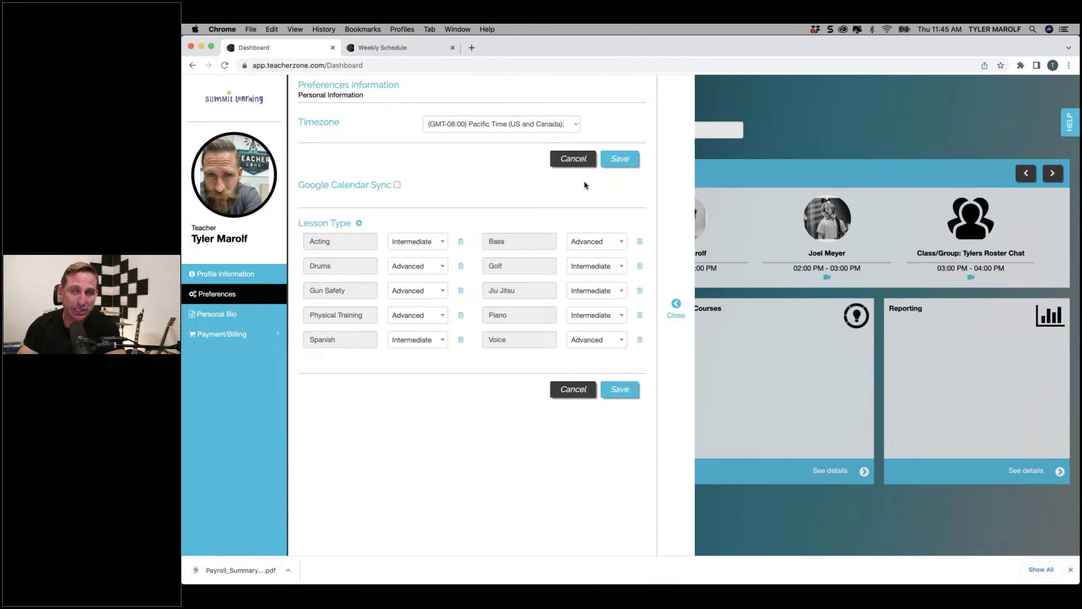
Close the profile and examine the video meeting links beneath today's lessons on the Dashboard
click(676, 308)
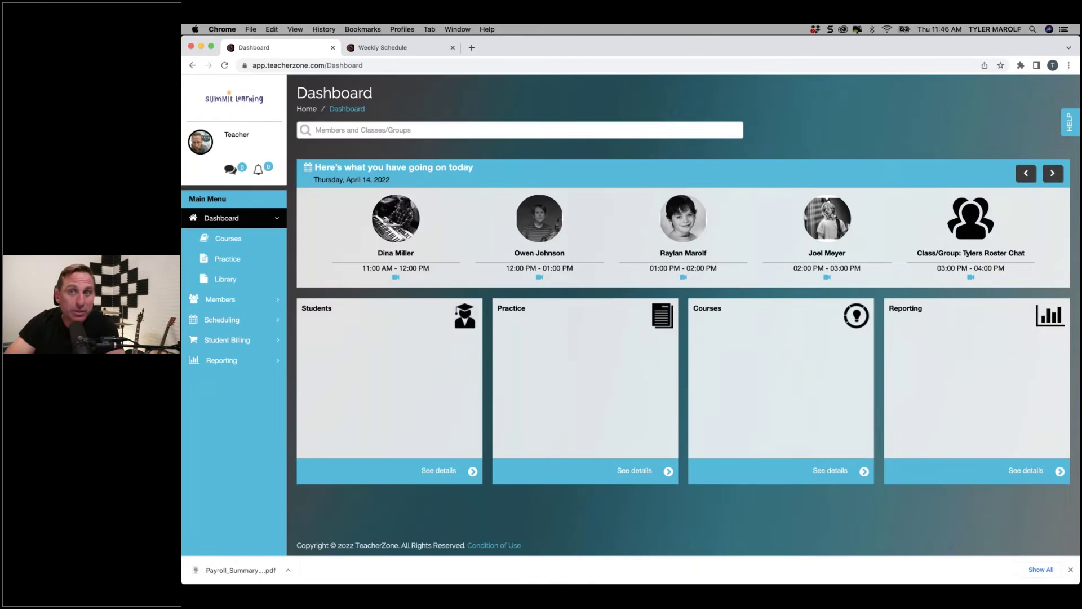
scroll(536, 276, up, 5)
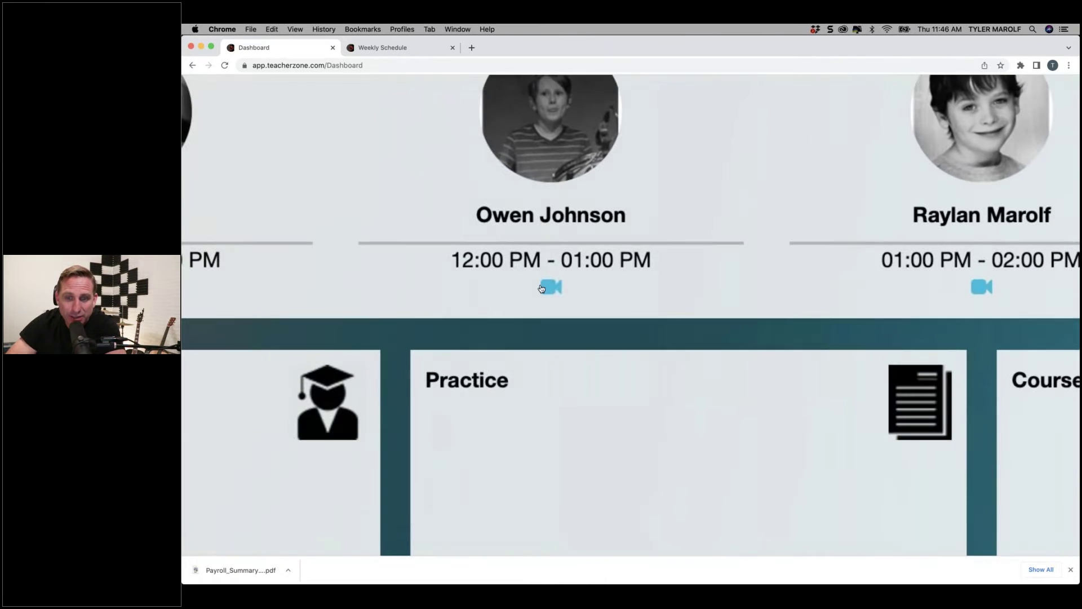
scroll(543, 291, down, 5)
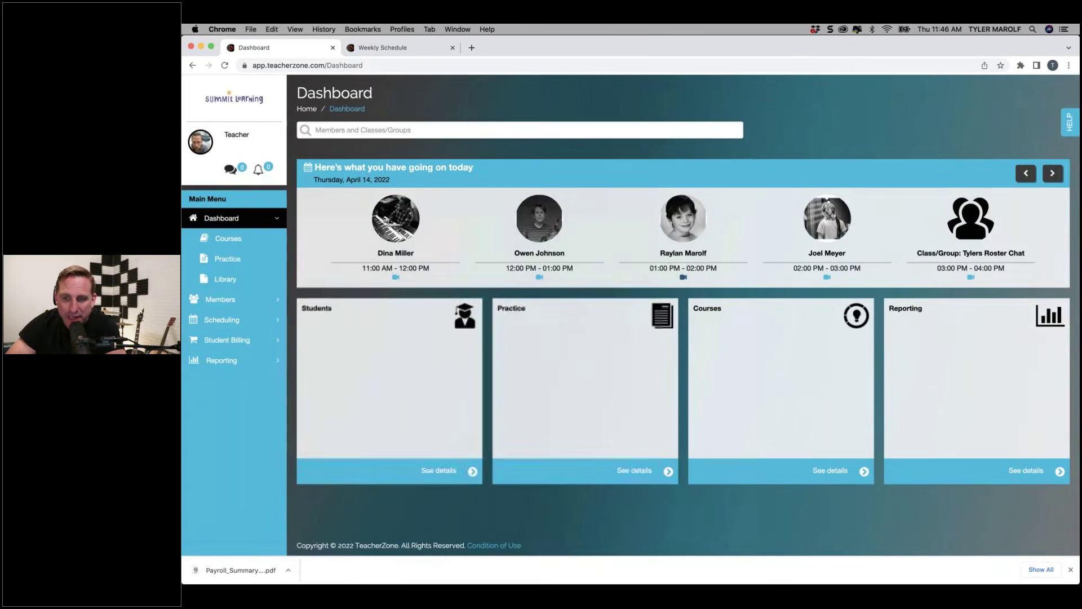
Open the Zoom meeting page from the 1:00 PM lesson, decline opening zoom.us and close the page
click(536, 273)
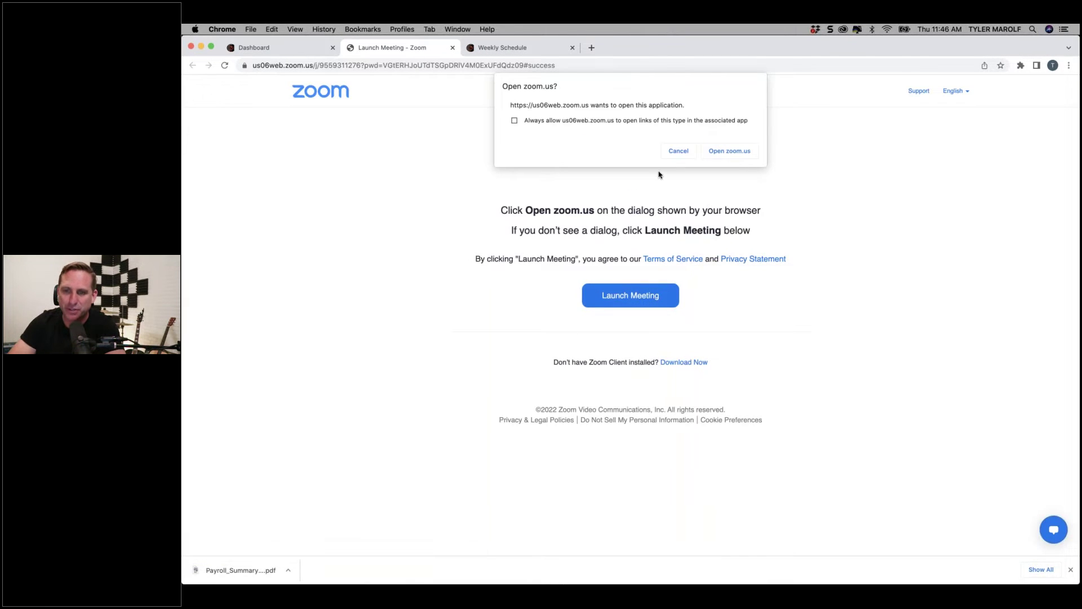
click(679, 151)
click(453, 48)
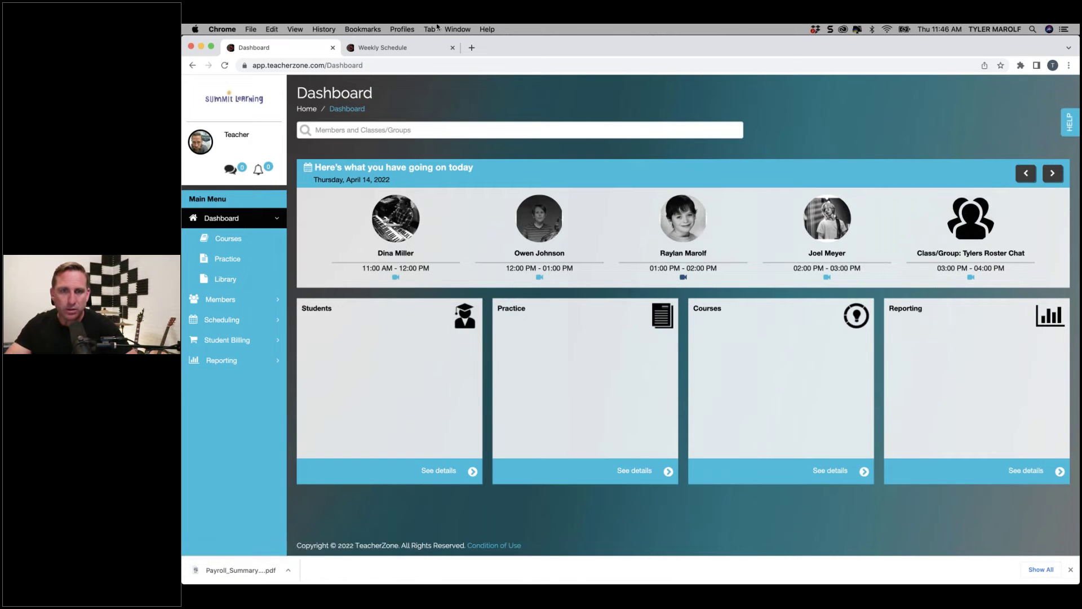
Open the teacher profile from the Dashboard, review the Profile Information fields and close the profile
click(388, 47)
click(283, 50)
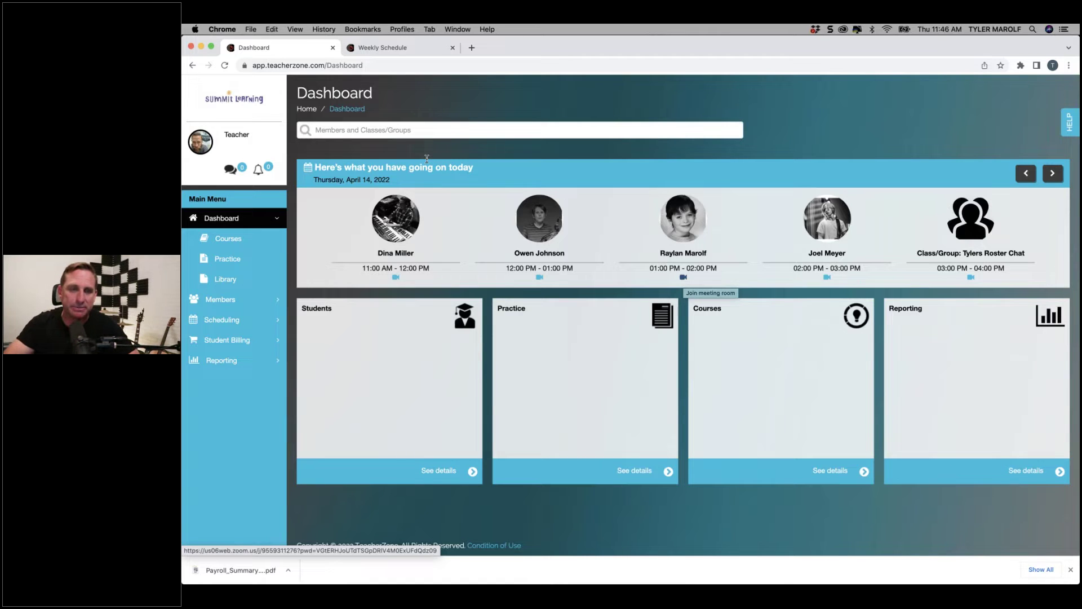
click(200, 144)
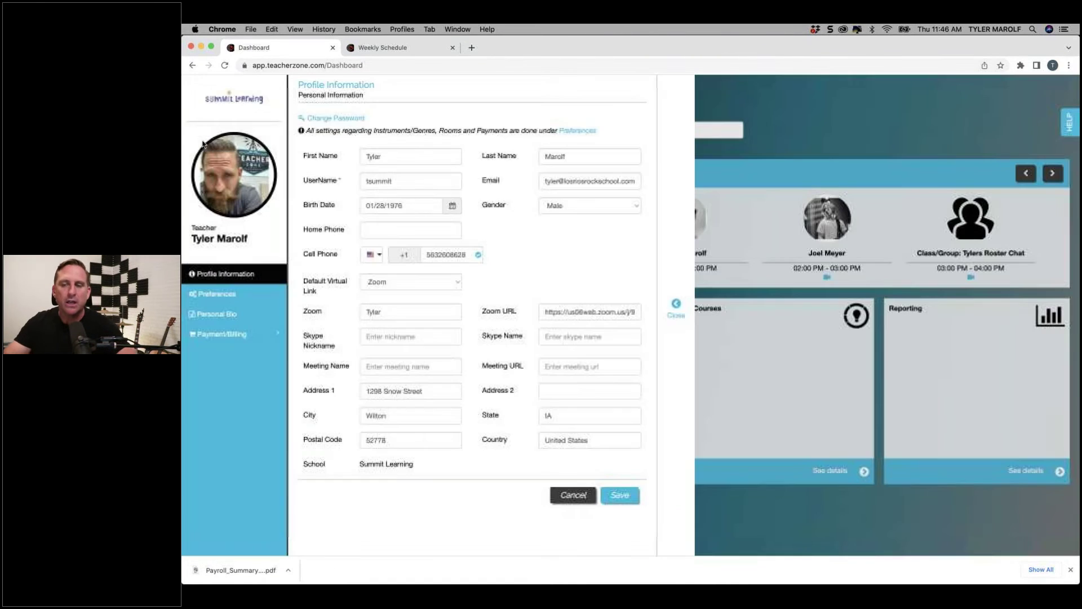
click(677, 304)
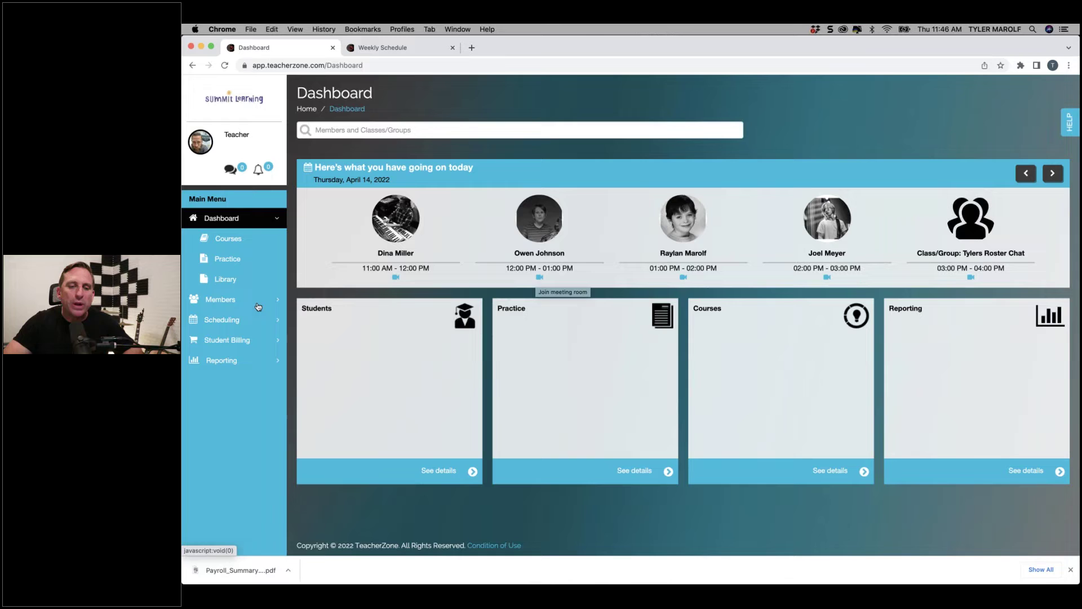
Review the profile's Preferences and close it, reopen Profile Information for another look, and return to the Dashboard
click(197, 139)
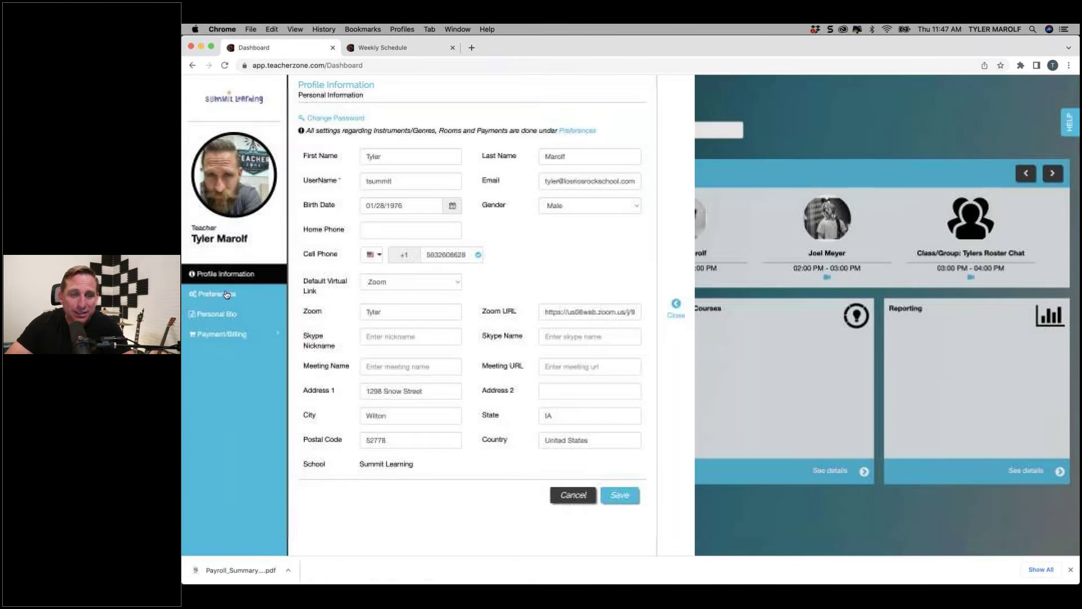
click(227, 294)
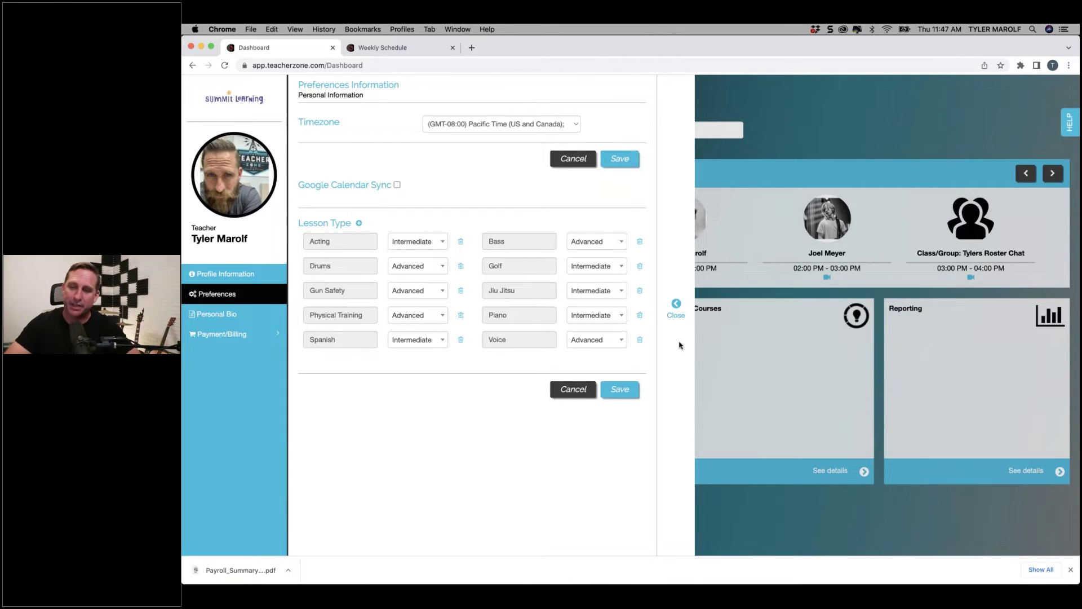
click(677, 304)
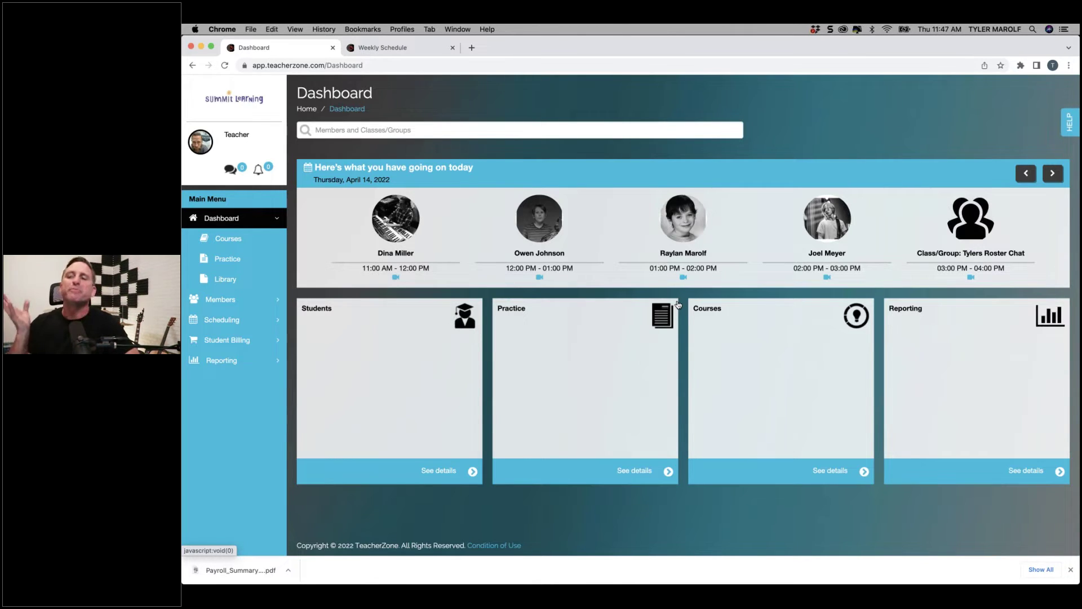
click(199, 142)
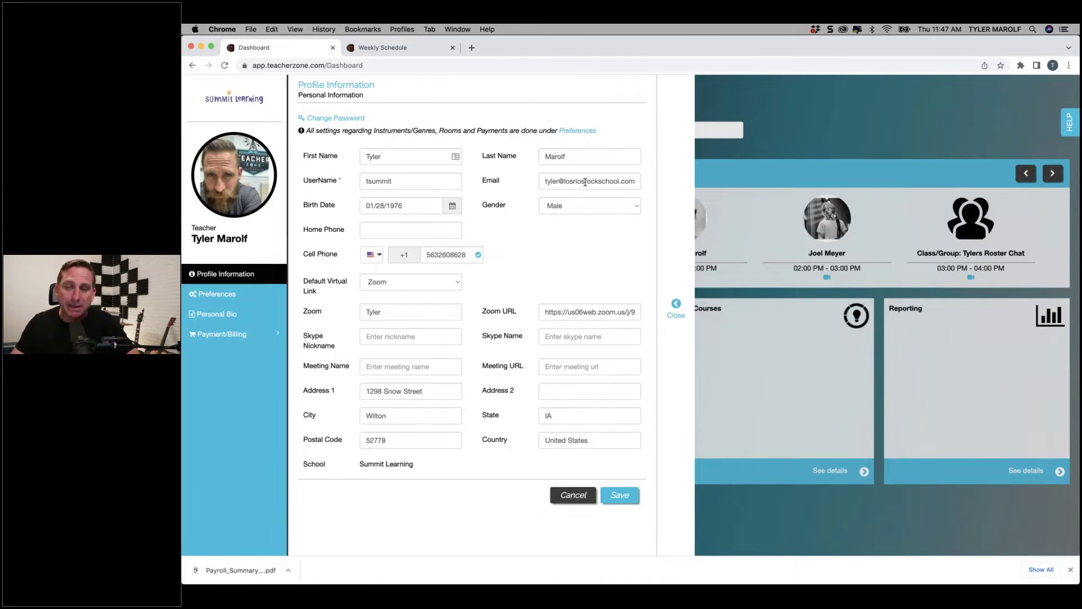
click(676, 308)
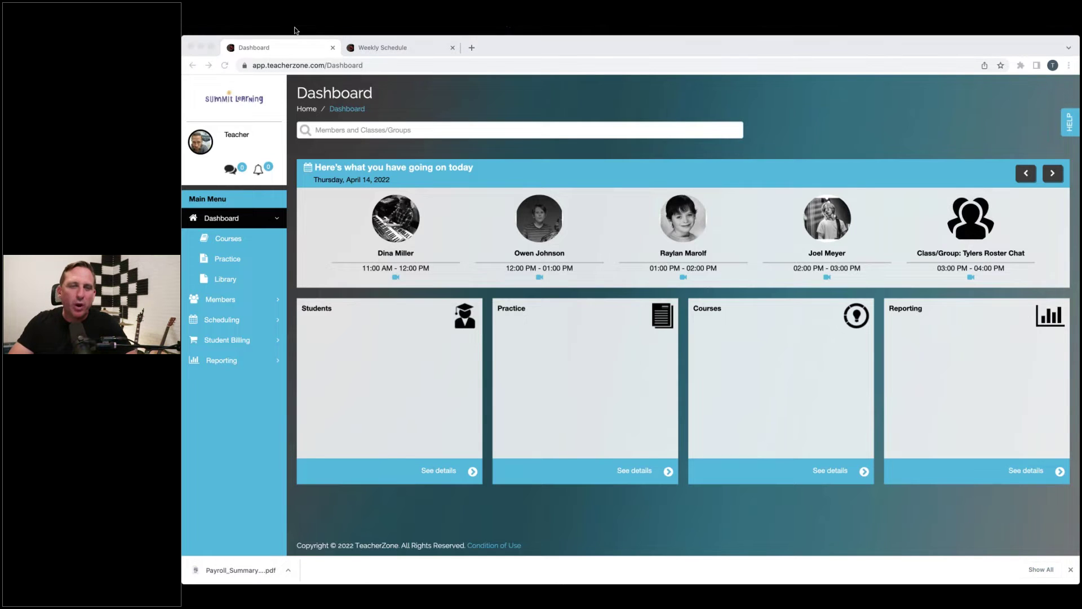
Search the help library for "classes", read the Adding Groups/Classes article and close the help library
click(1071, 125)
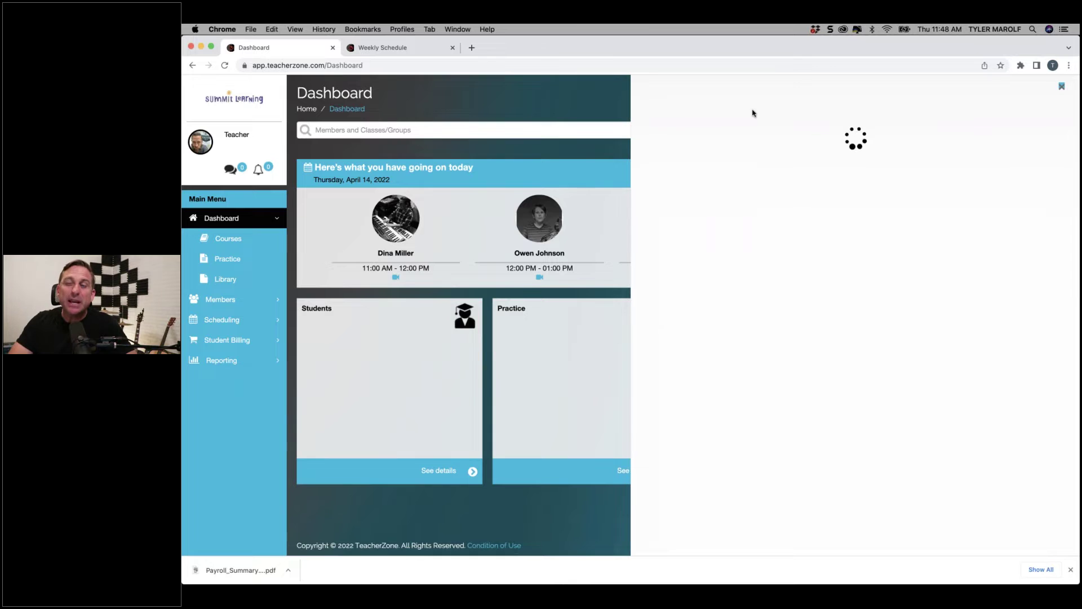
click(718, 121)
text(classes)
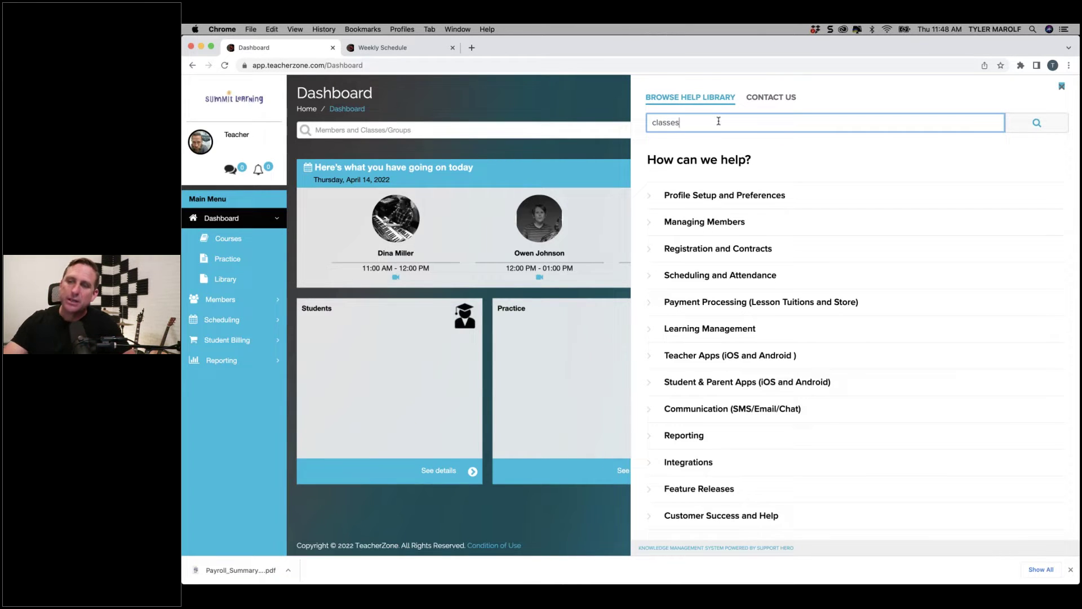
key(Return)
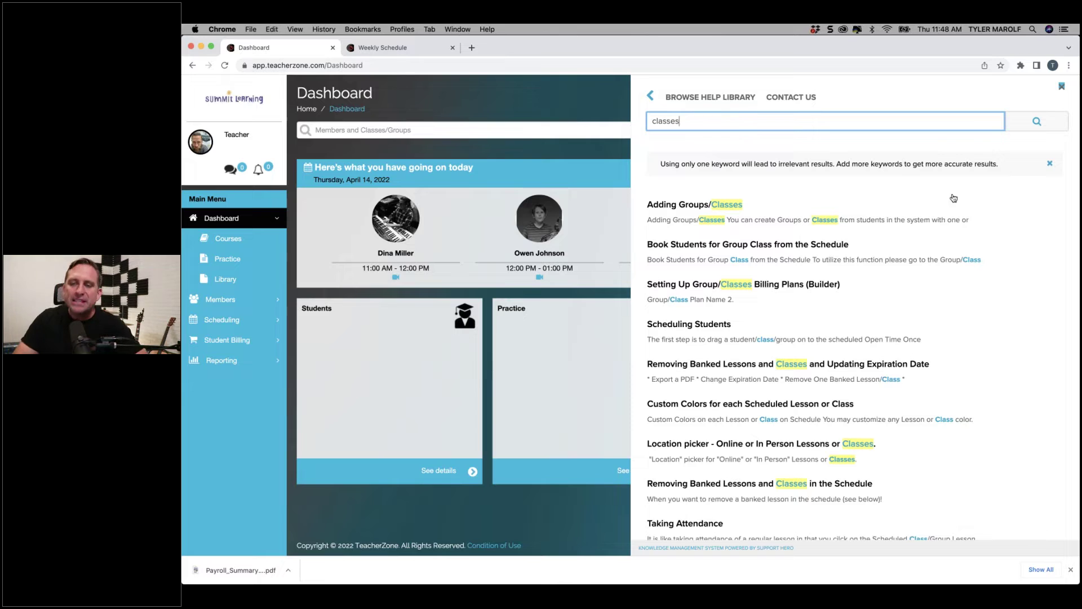
click(700, 208)
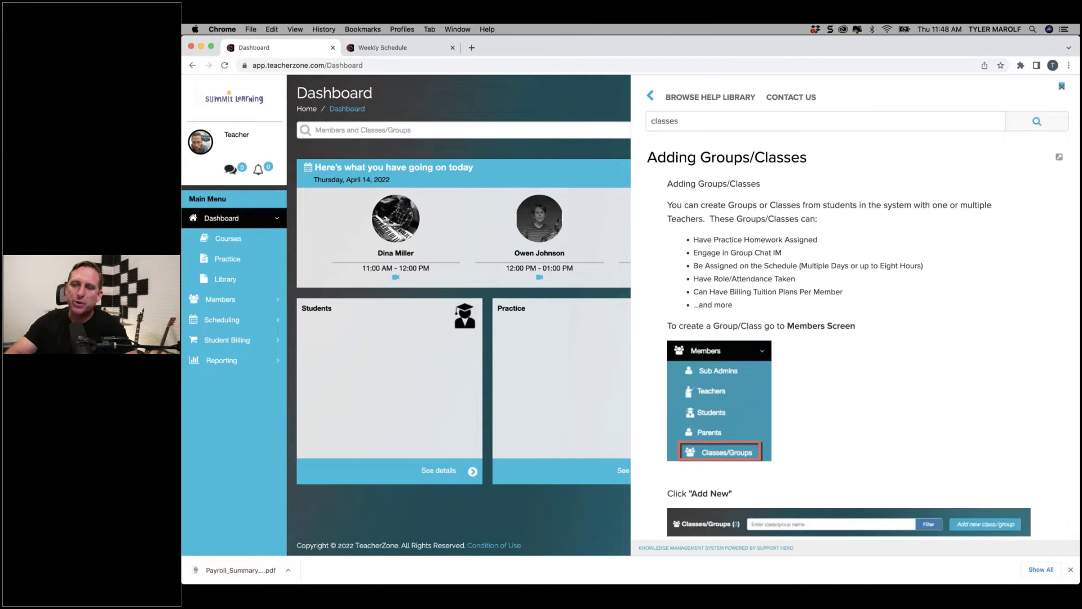
click(1062, 87)
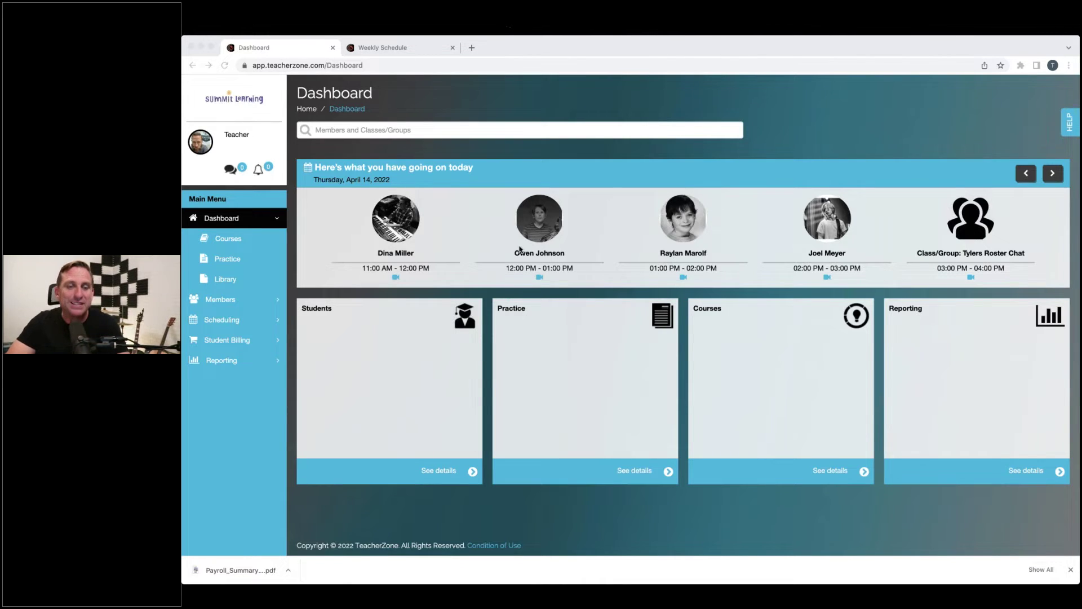
Open the Classes/Groups list among the Members and look through the existing groups
click(246, 302)
click(222, 302)
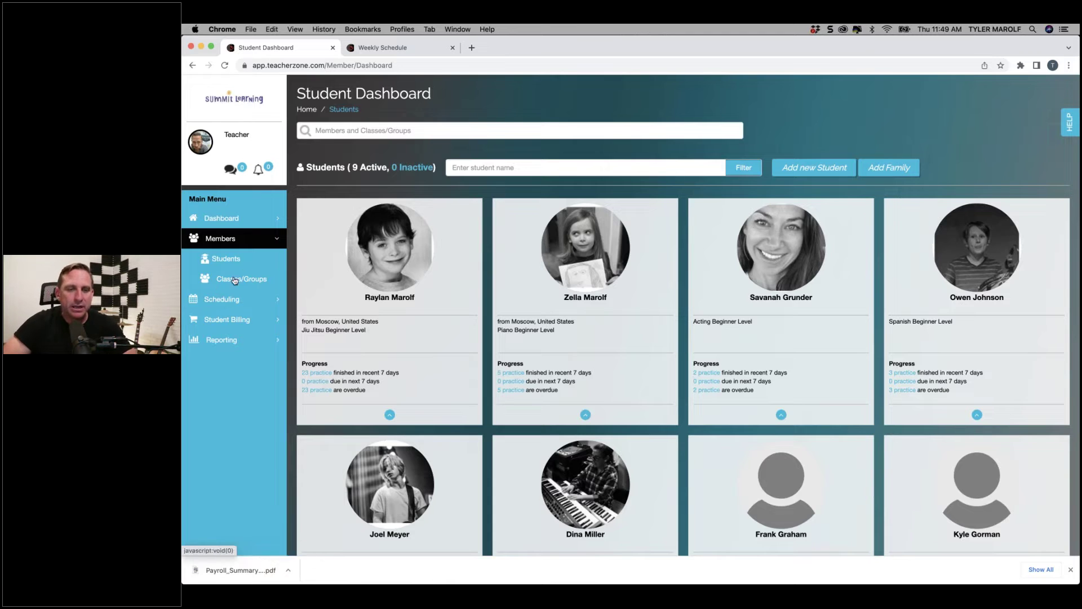
click(244, 281)
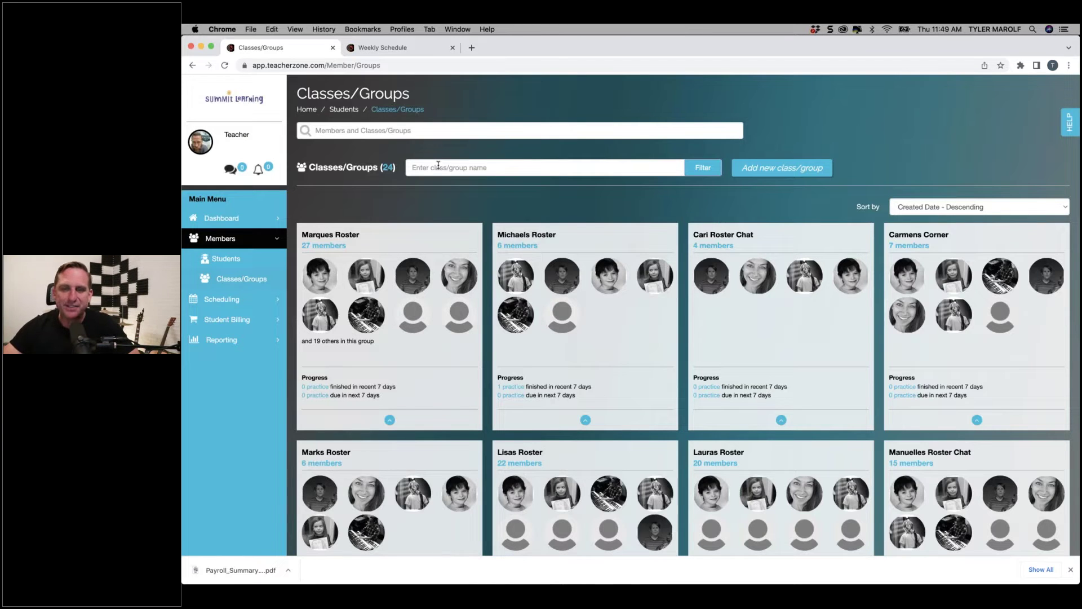
scroll(460, 356, down, 8)
scroll(459, 356, up, 8)
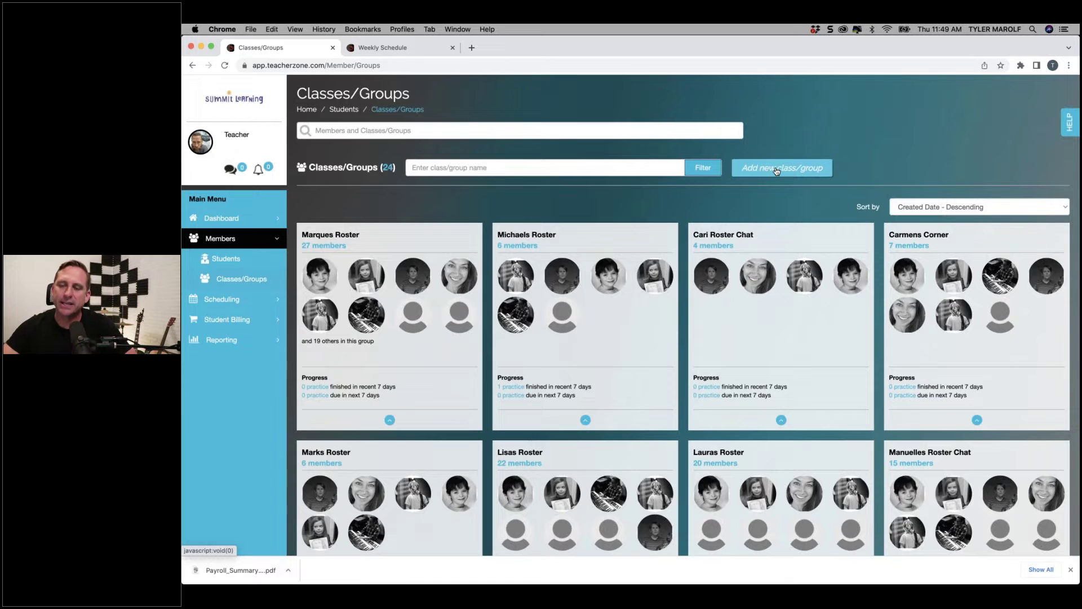
Create a class/group named with the teacher's first name followed by "Drum Roster", leaving the description empty
click(777, 169)
click(644, 298)
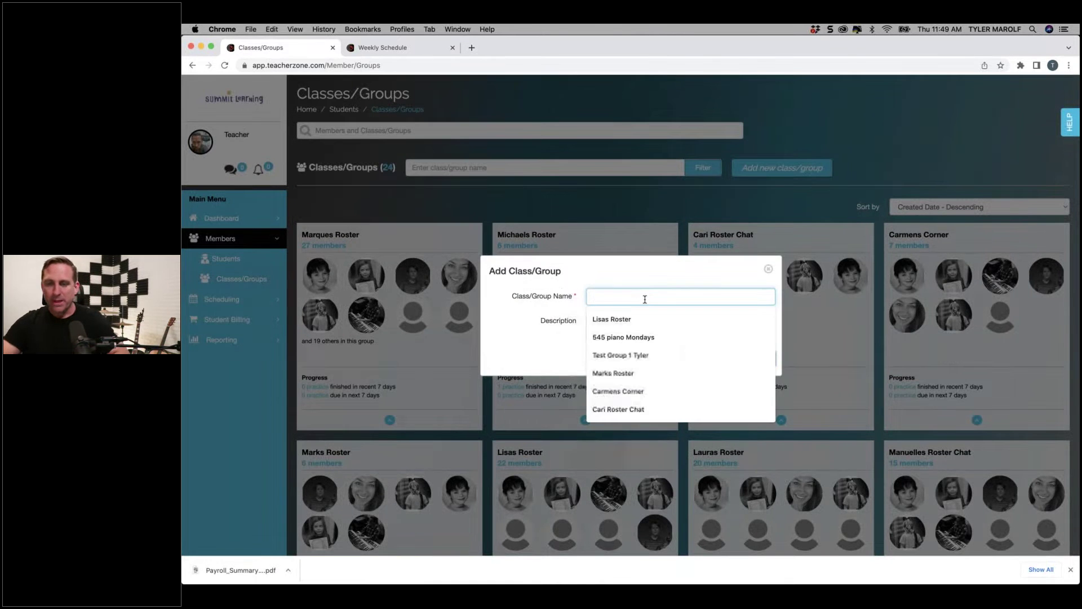
text(Tylers )
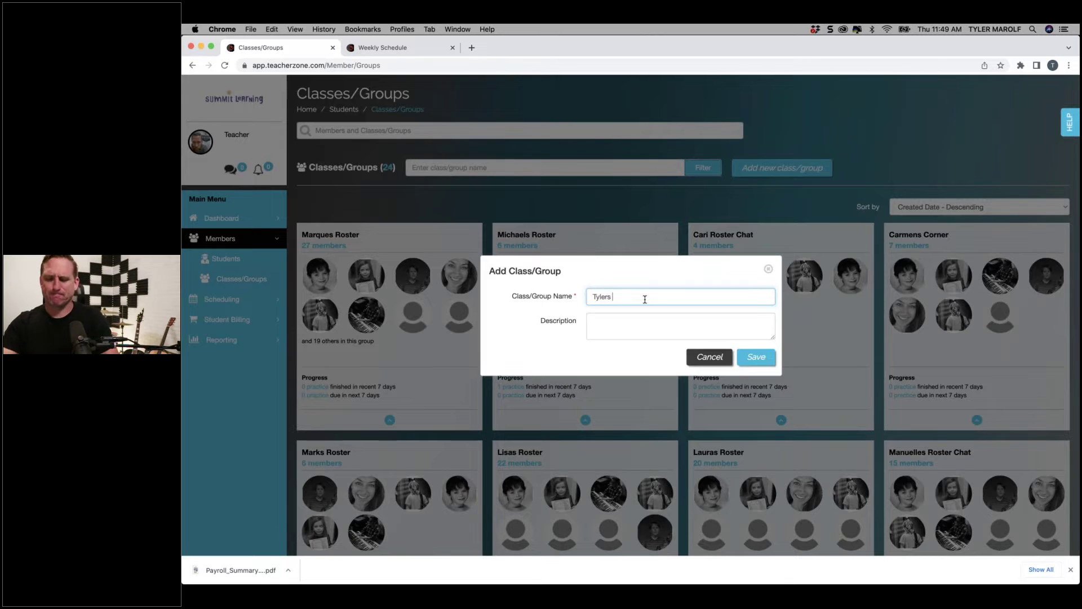
text(Drum Roster)
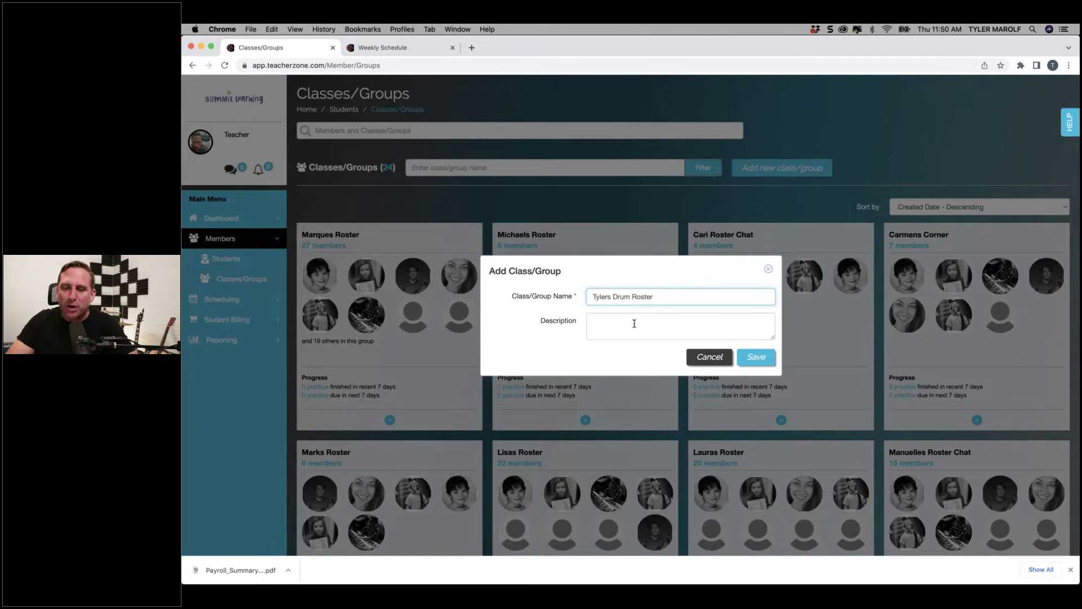
click(634, 323)
click(754, 356)
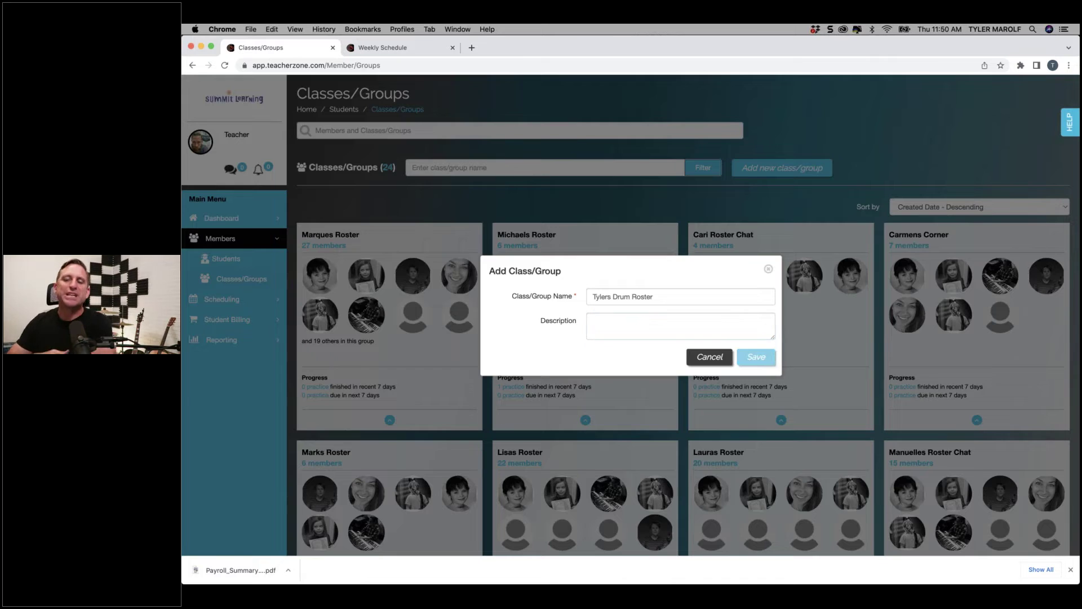
Assign the first six listed students to the new Drum Roster group and save the assignment
click(390, 421)
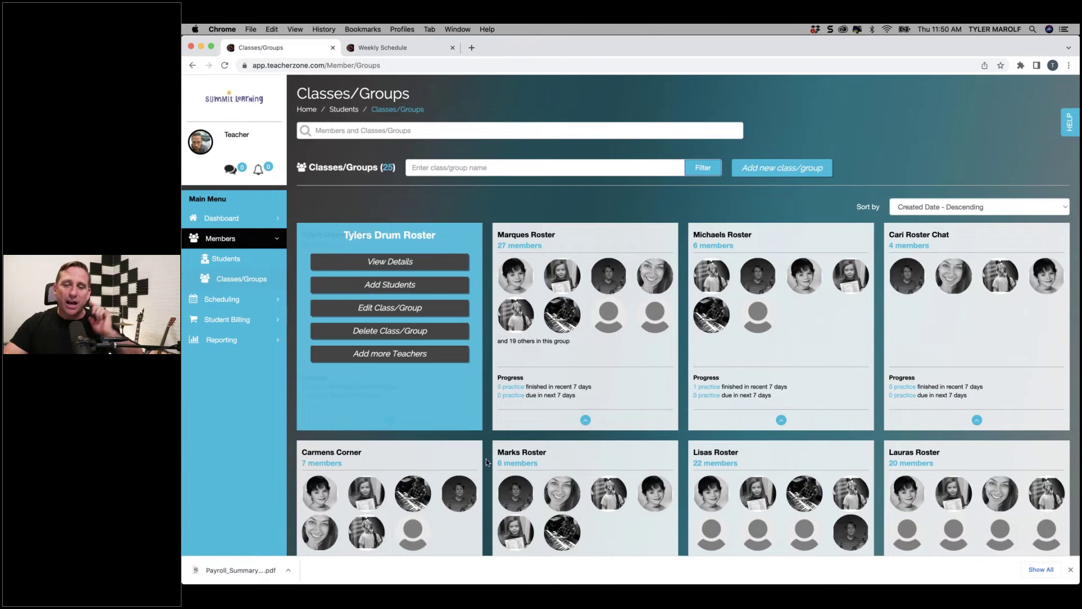
click(386, 284)
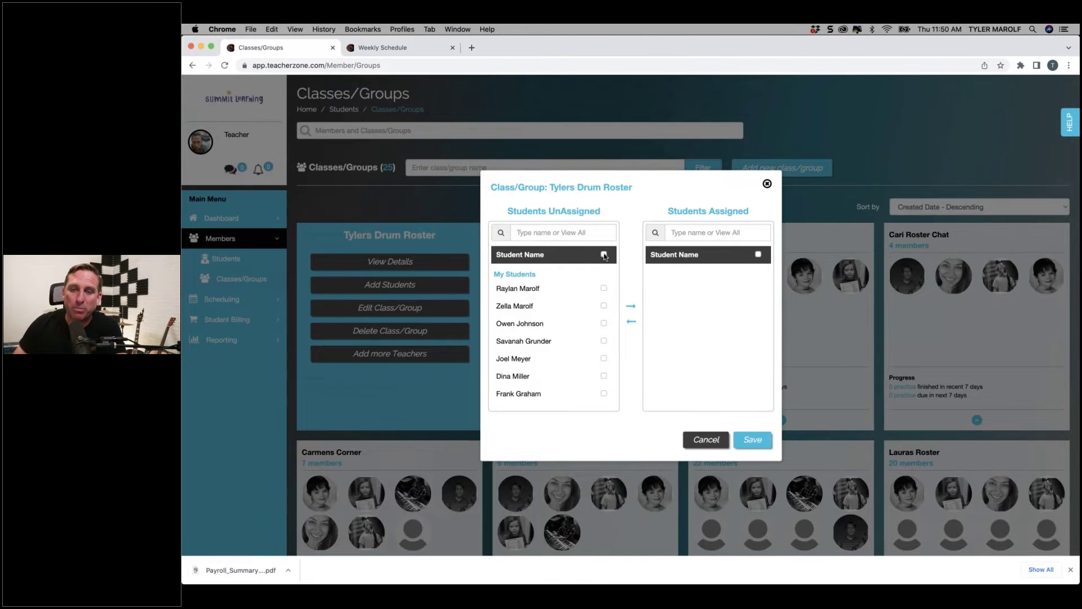
click(604, 254)
click(604, 255)
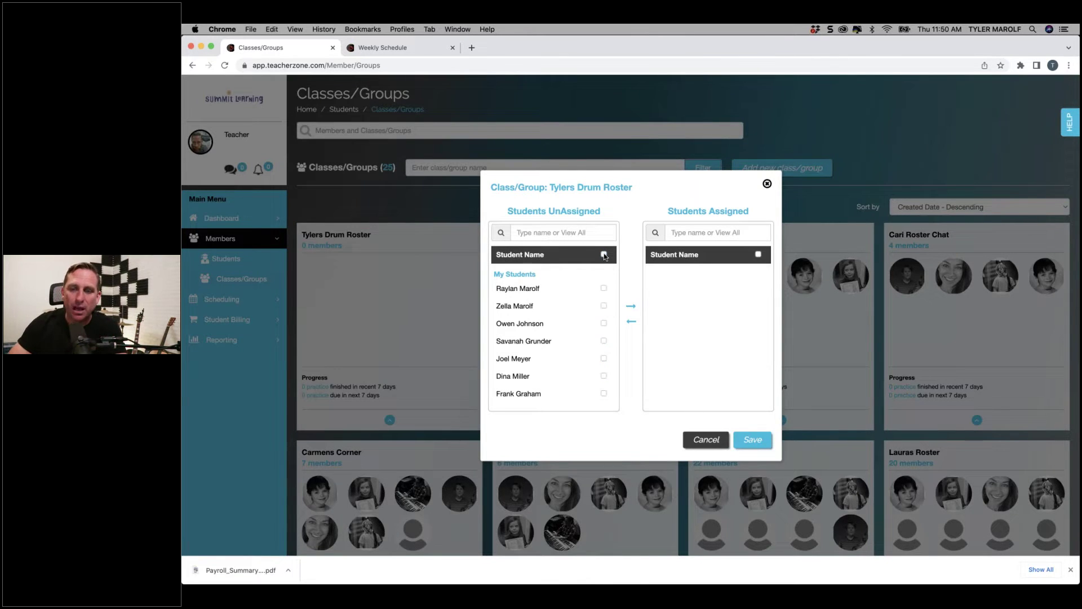
click(604, 288)
click(603, 306)
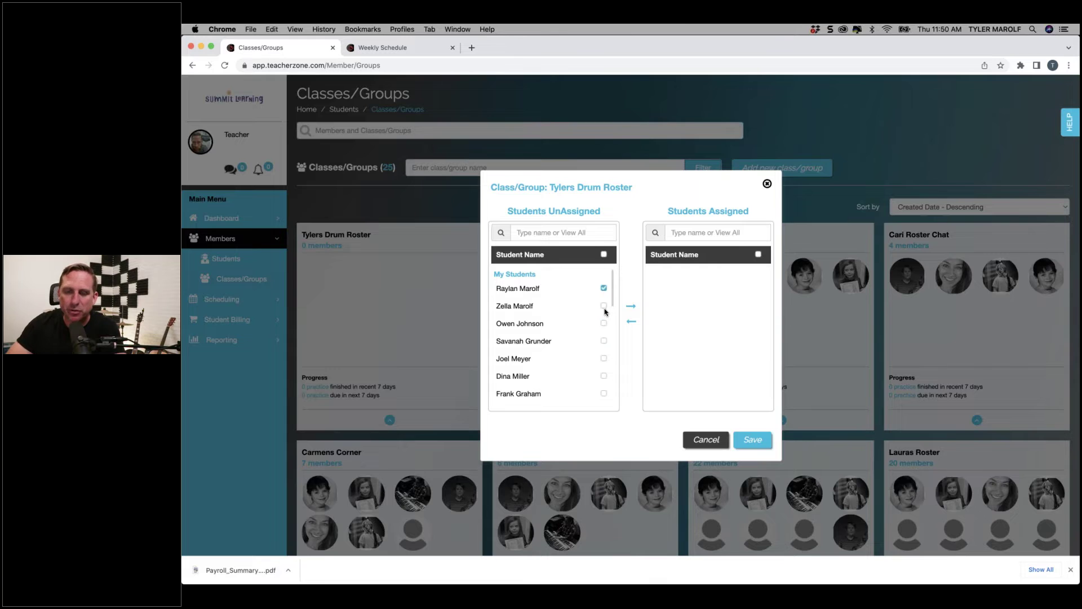
click(603, 323)
click(604, 341)
click(604, 359)
click(603, 376)
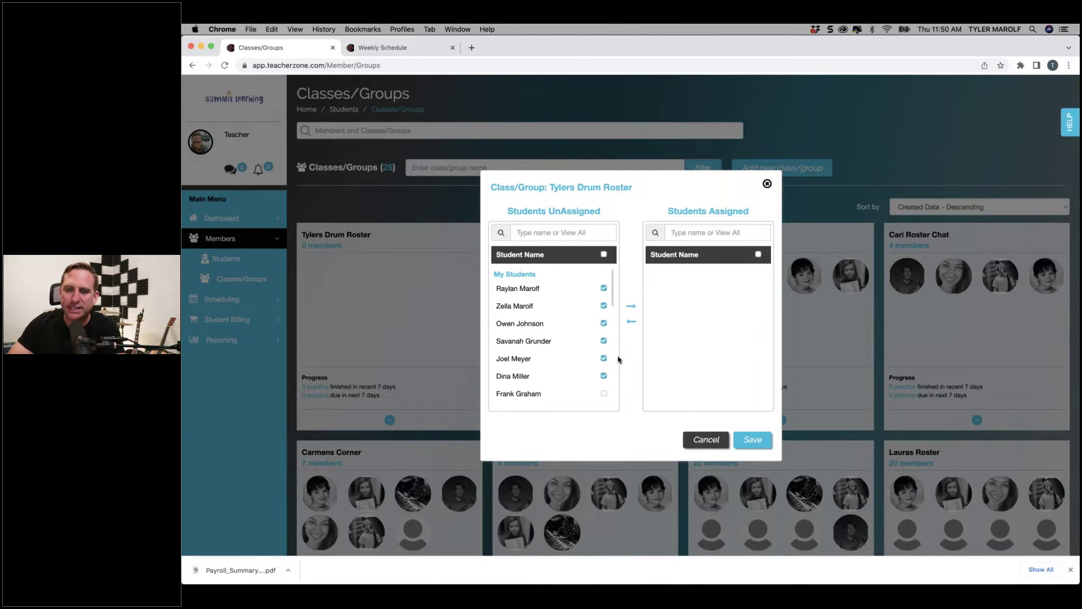
click(631, 308)
click(752, 440)
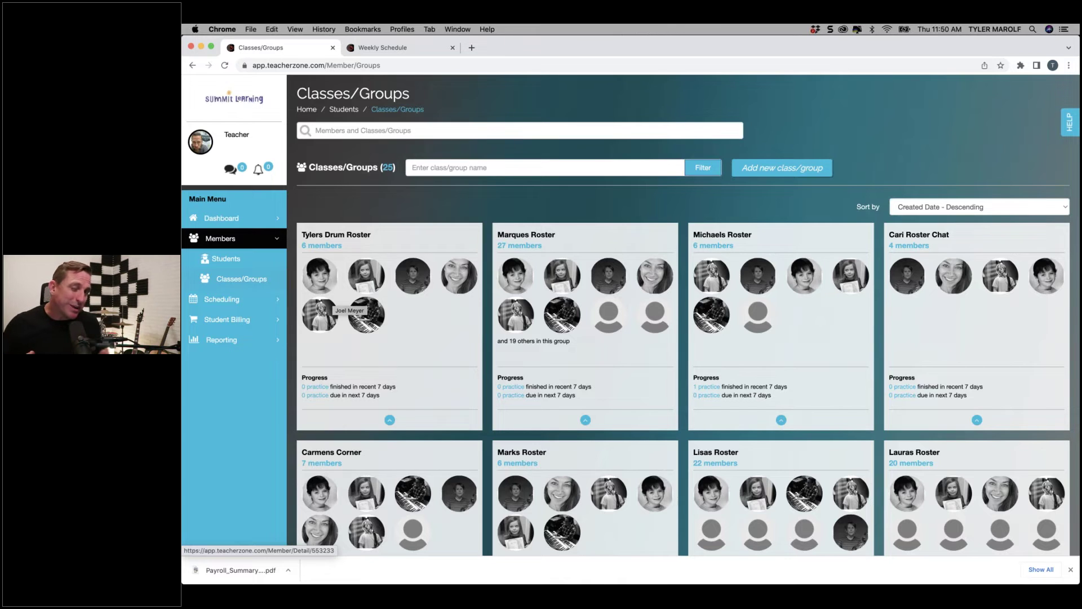
Add the first unassigned teacher to the new Drum Roster group and save
click(390, 420)
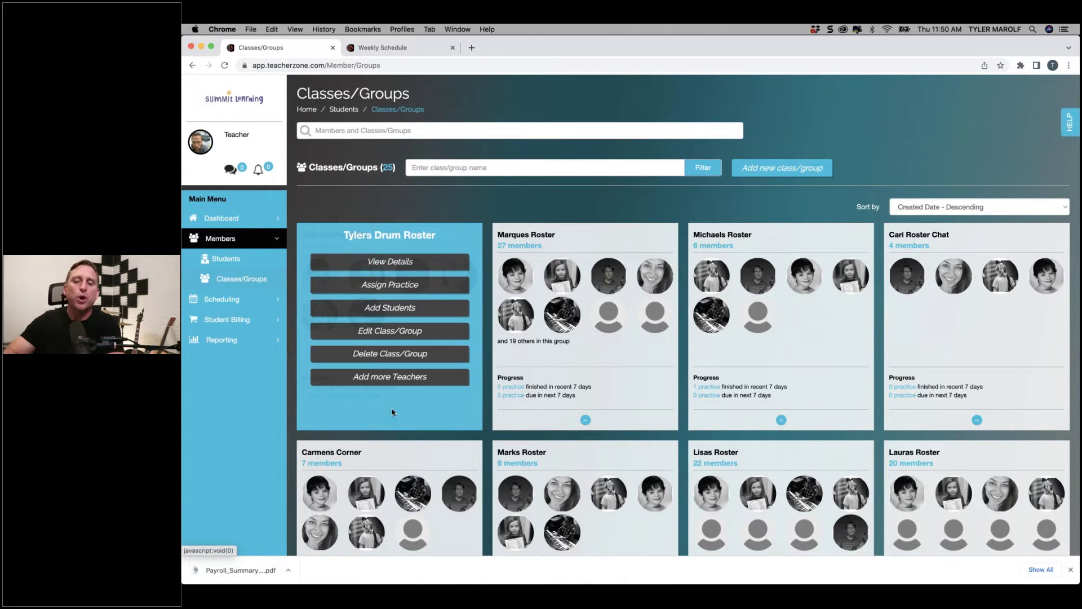
click(394, 379)
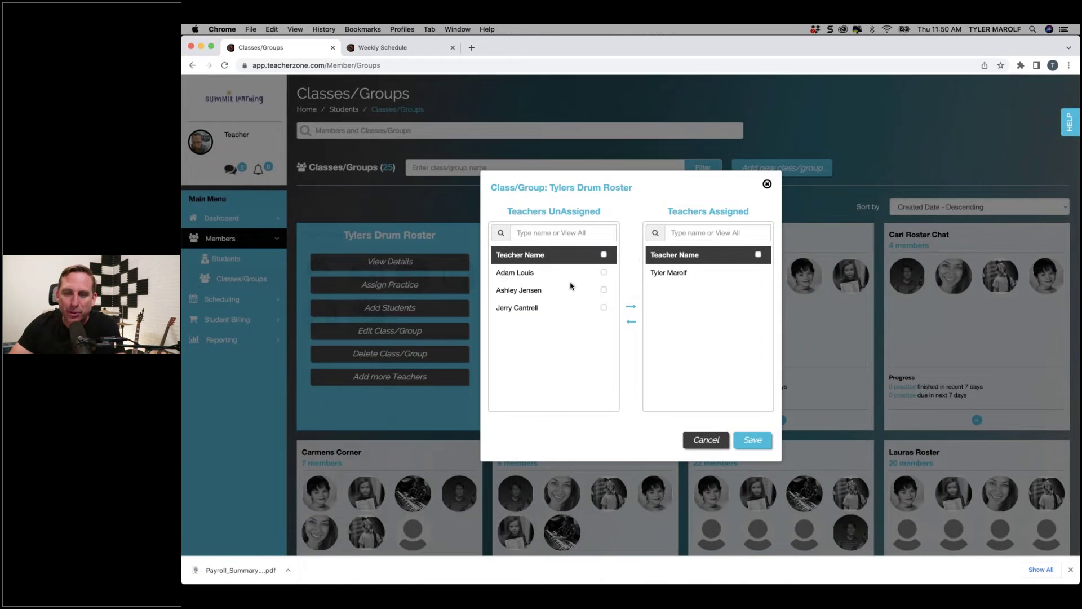
click(603, 272)
click(632, 307)
click(764, 442)
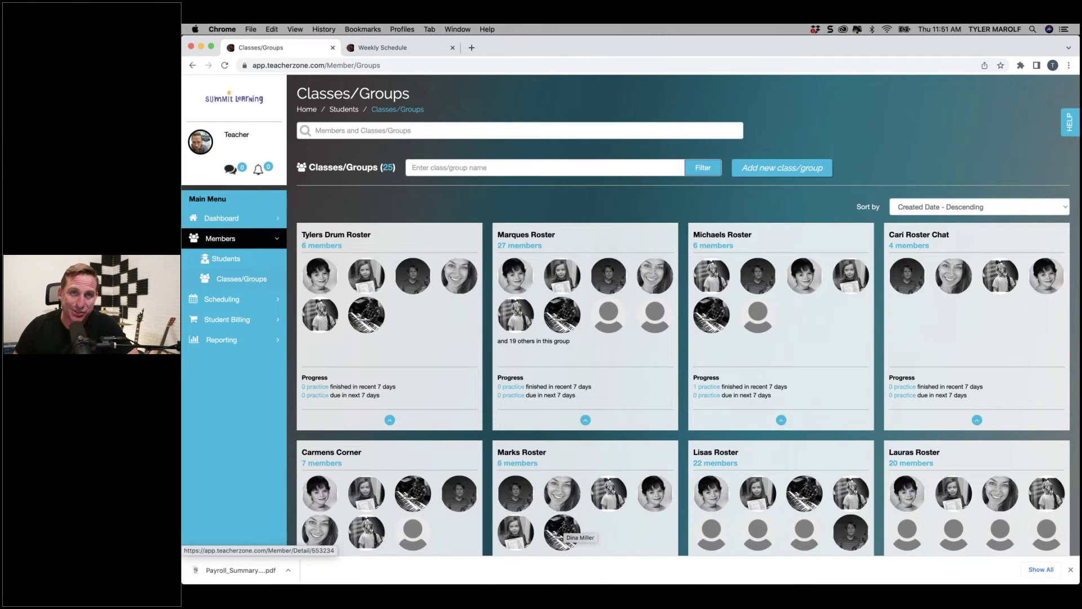
Open the details page of the new Drum Roster group
mouse_move(464, 580)
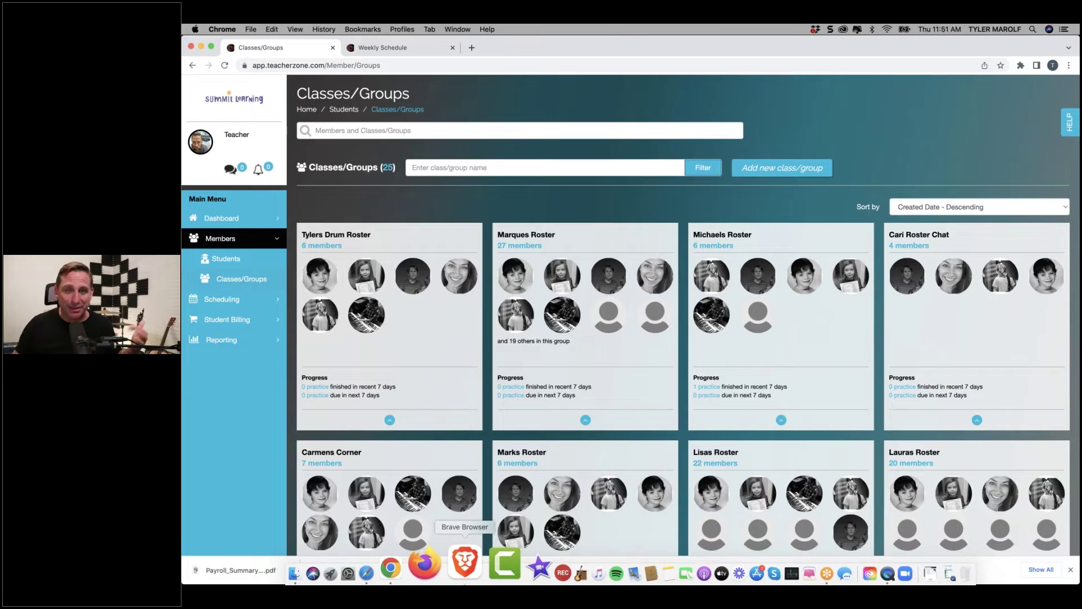
click(388, 418)
click(389, 266)
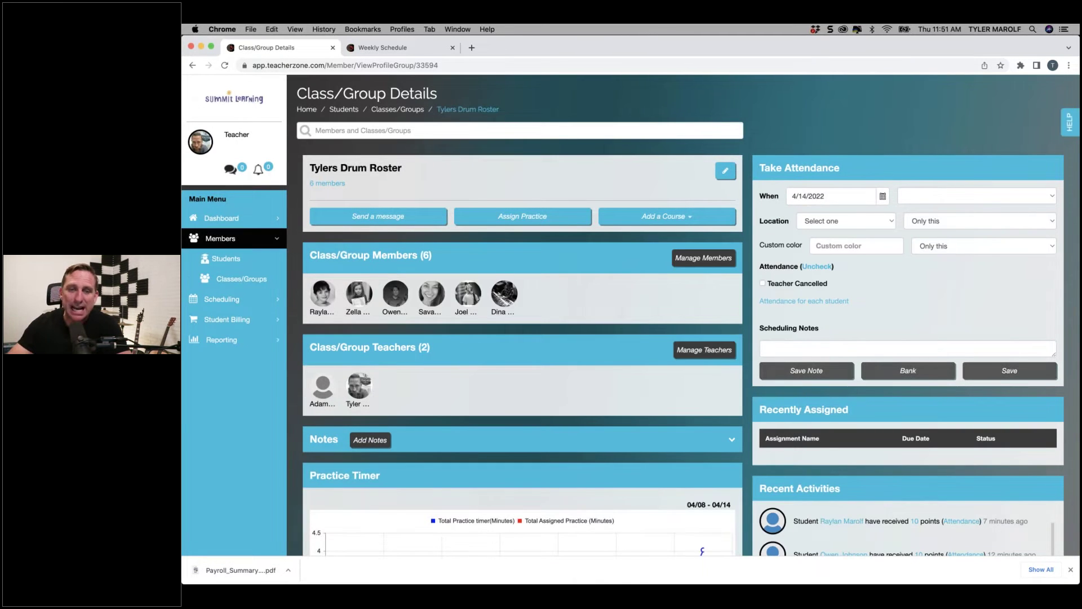
Send the Drum Roster group the message "Hi everyone! Heres where my students can all chat with me or ewach other about awesome things." and close the chat
click(378, 220)
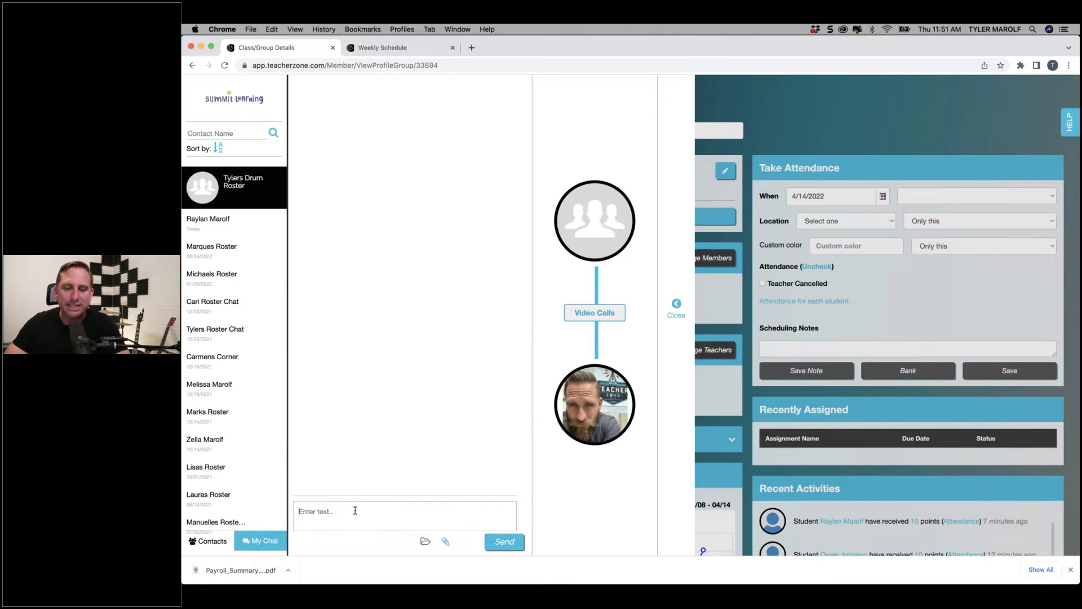
click(355, 511)
text(Hi )
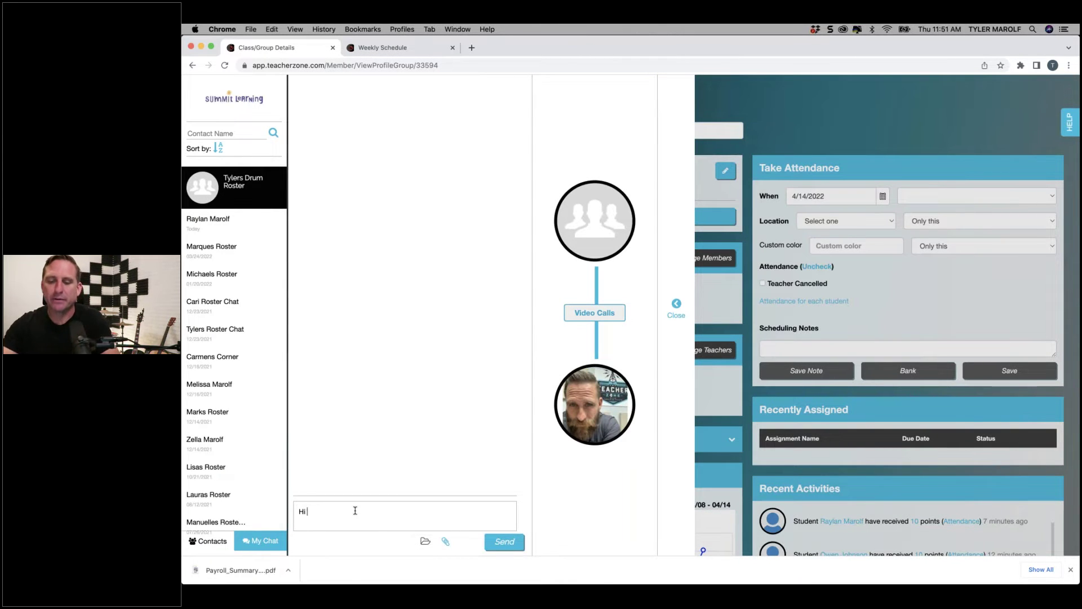
text(everyone!  Here's )
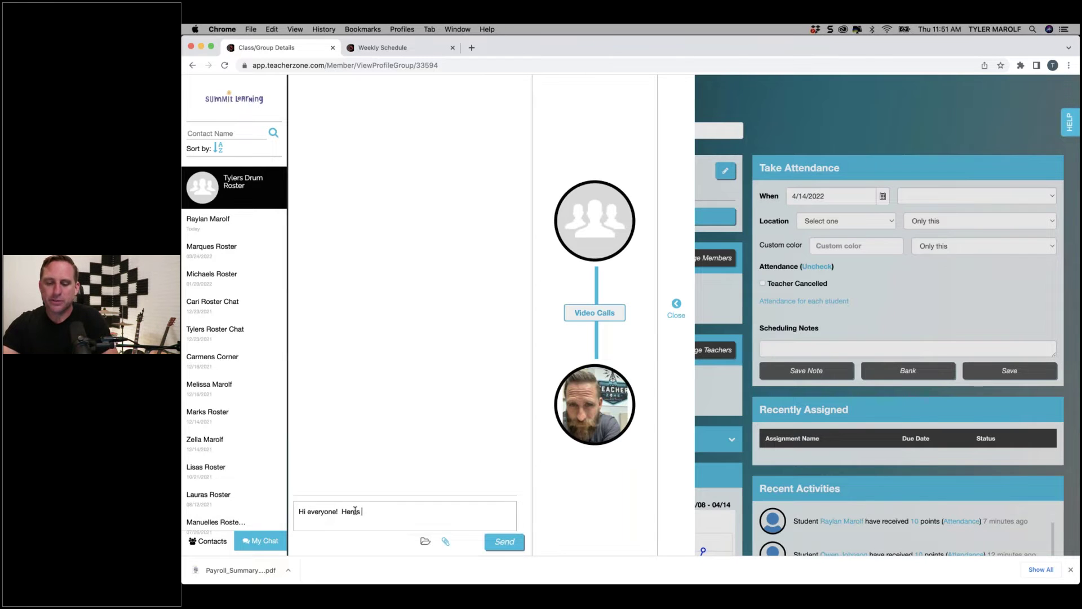
text(where wy students)
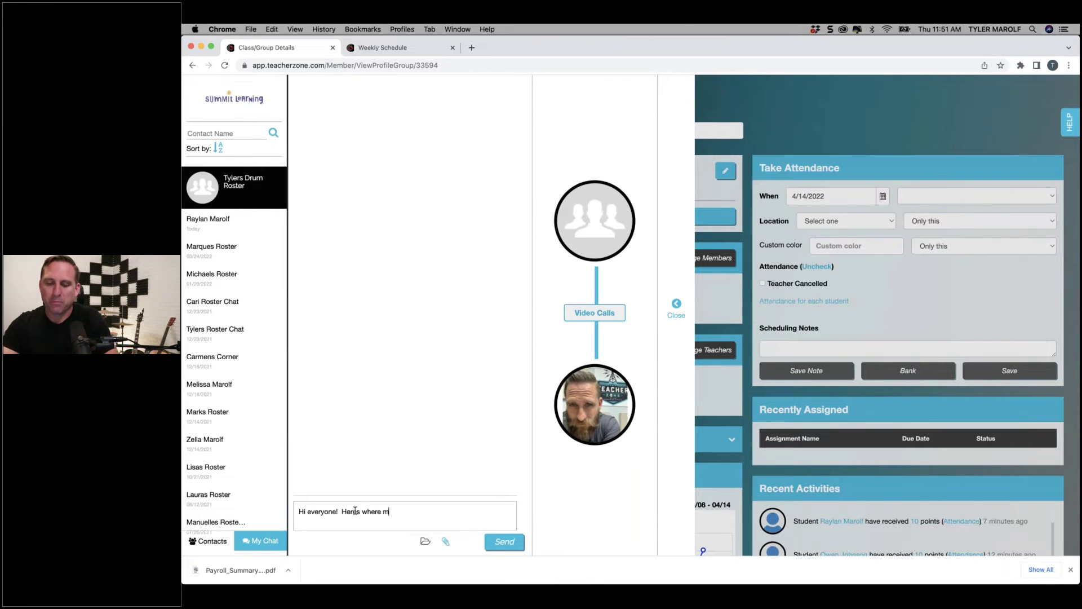
text( can all chat wi)
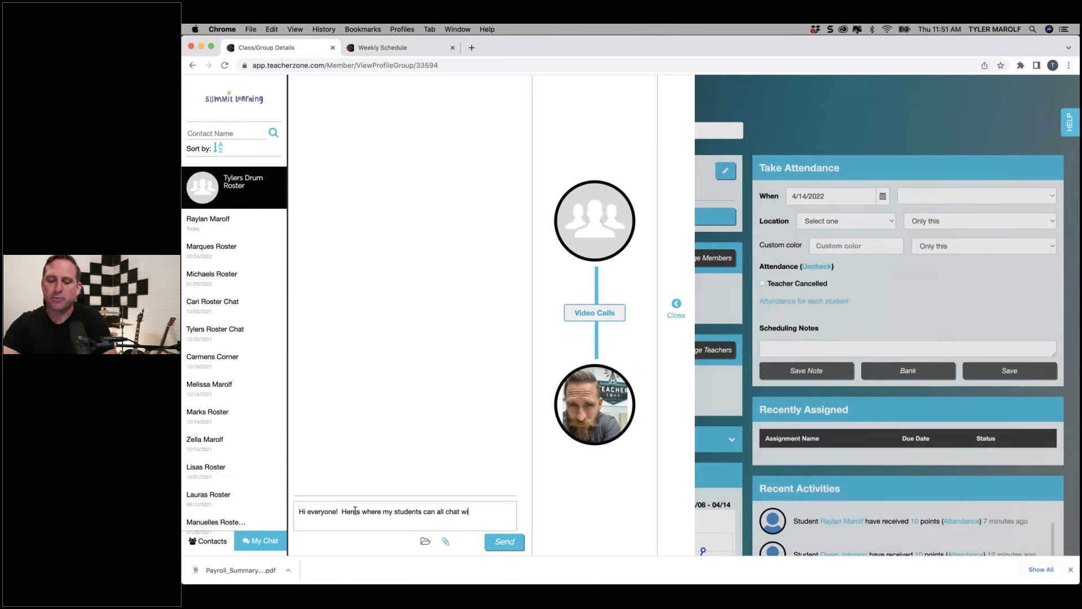
text(th me or ewach o)
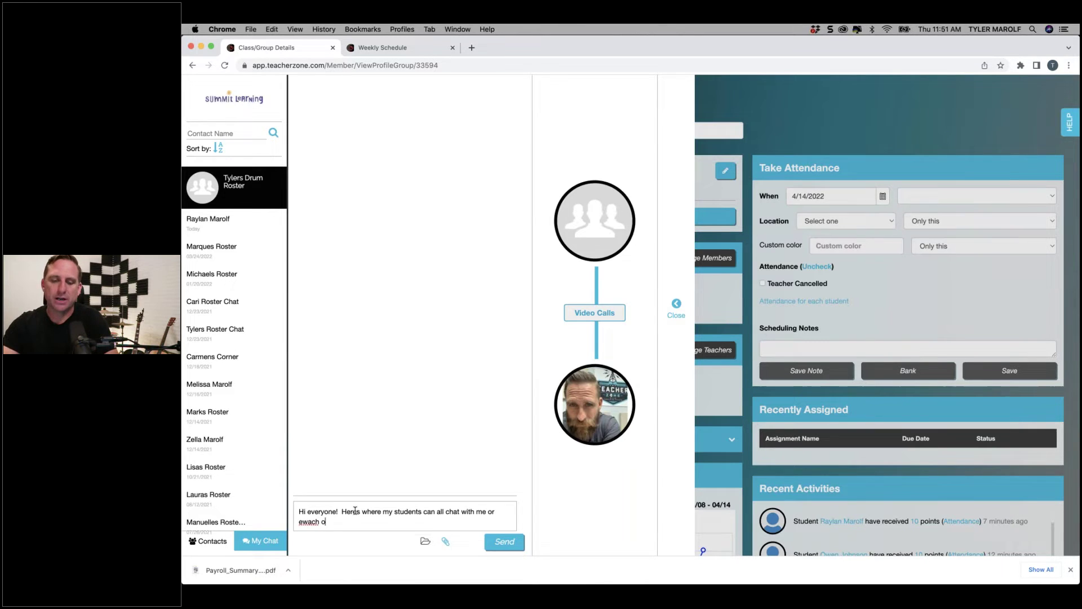
text(ther about awesome things)
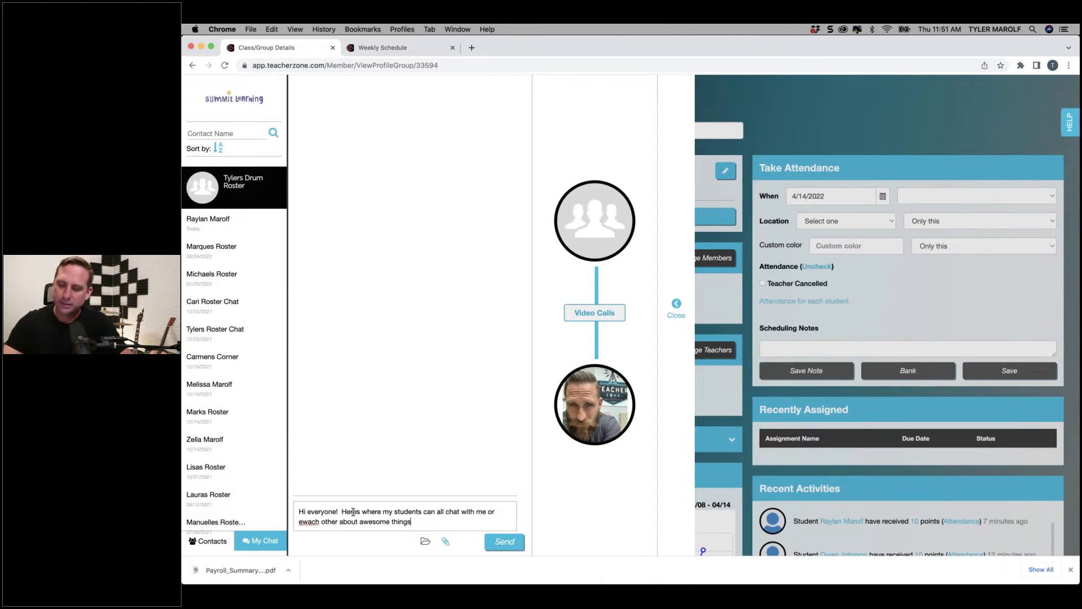
text(.)
key(shift+Return)
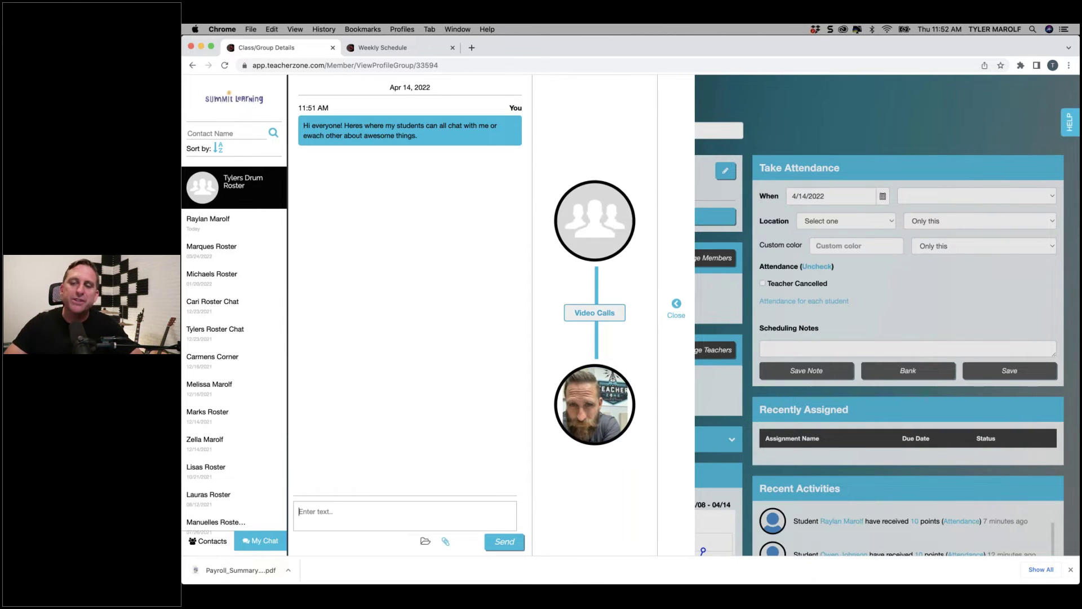
click(677, 306)
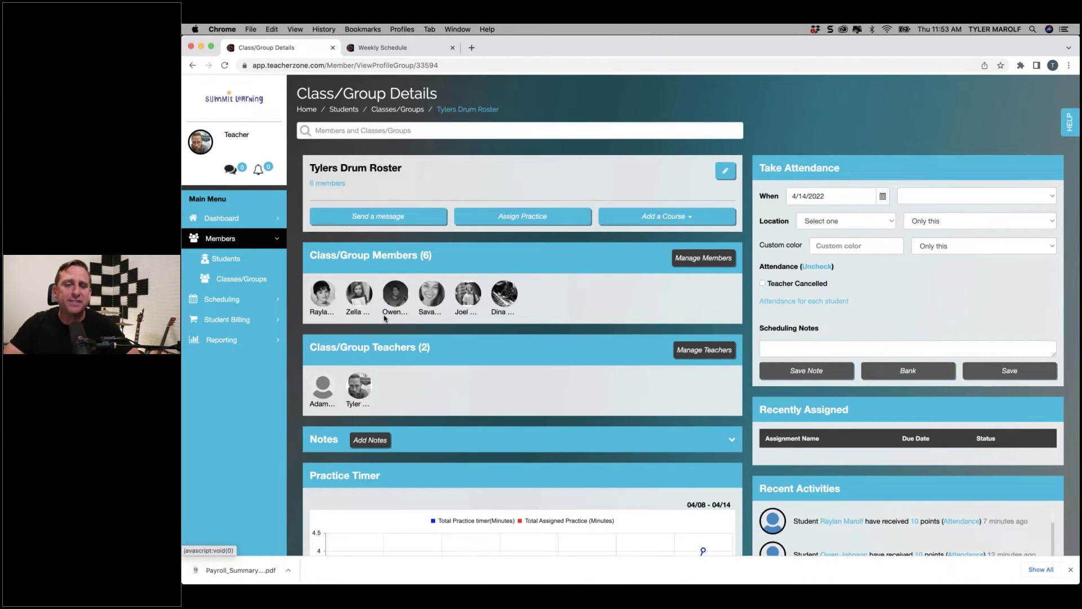
Open the individual student chat directly below the Drum Roster group and send the student a short greeting
click(230, 169)
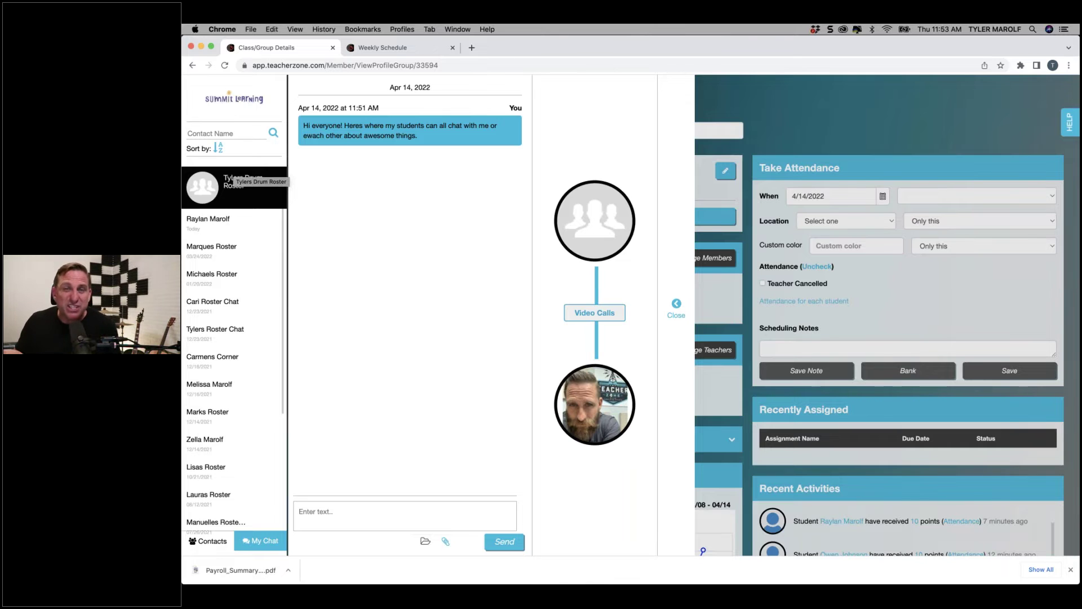
click(218, 226)
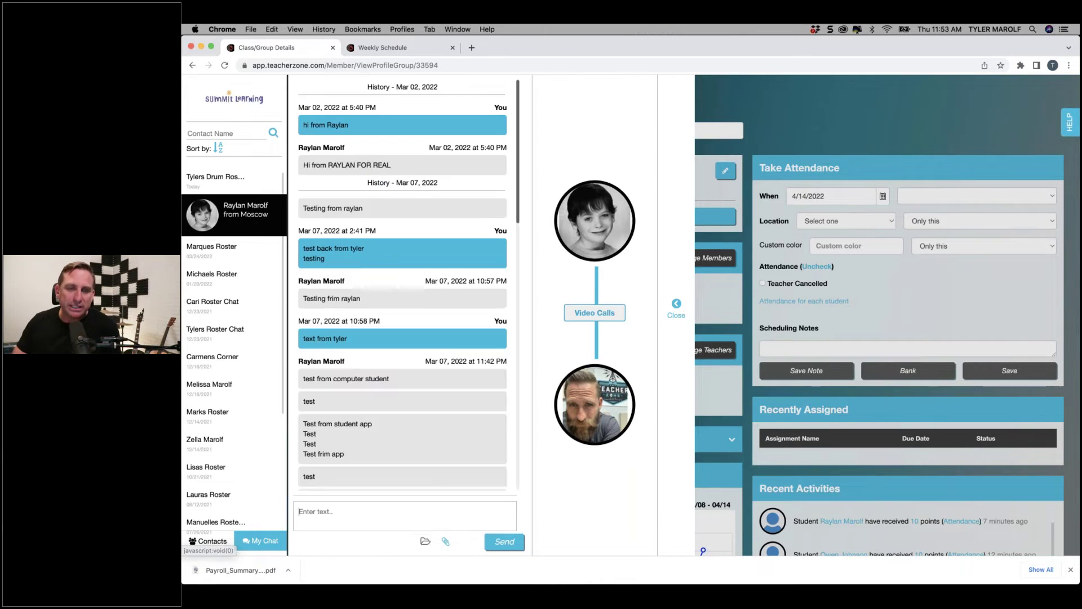
click(342, 523)
text(hi ray)
key(shift+Return)
text(1)
key(Return)
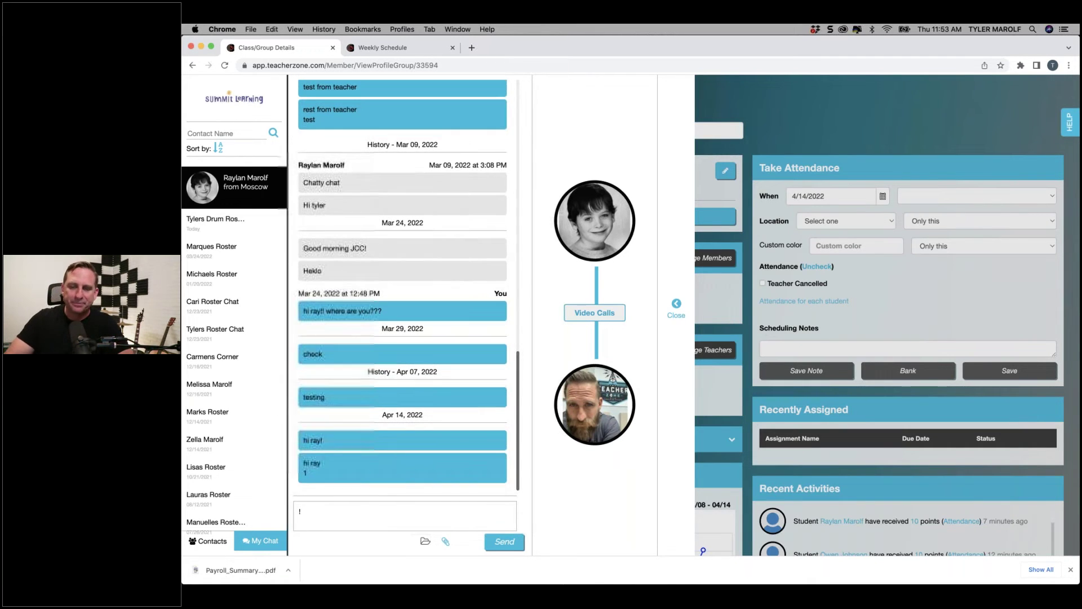
Search the chat contacts for the teacher's first name and close the messaging window
click(236, 135)
text(tyler)
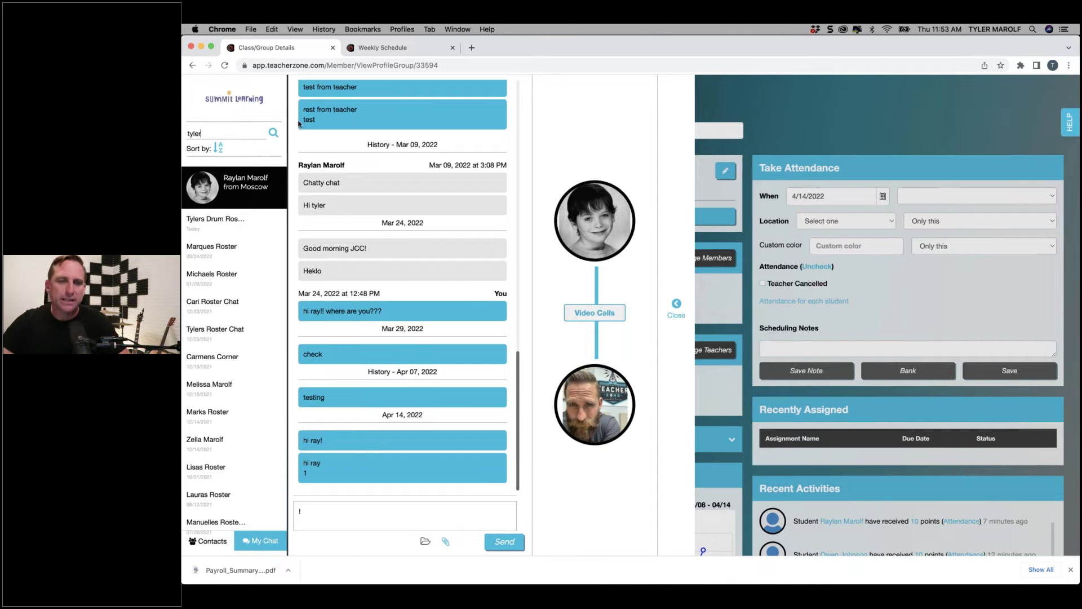
click(273, 134)
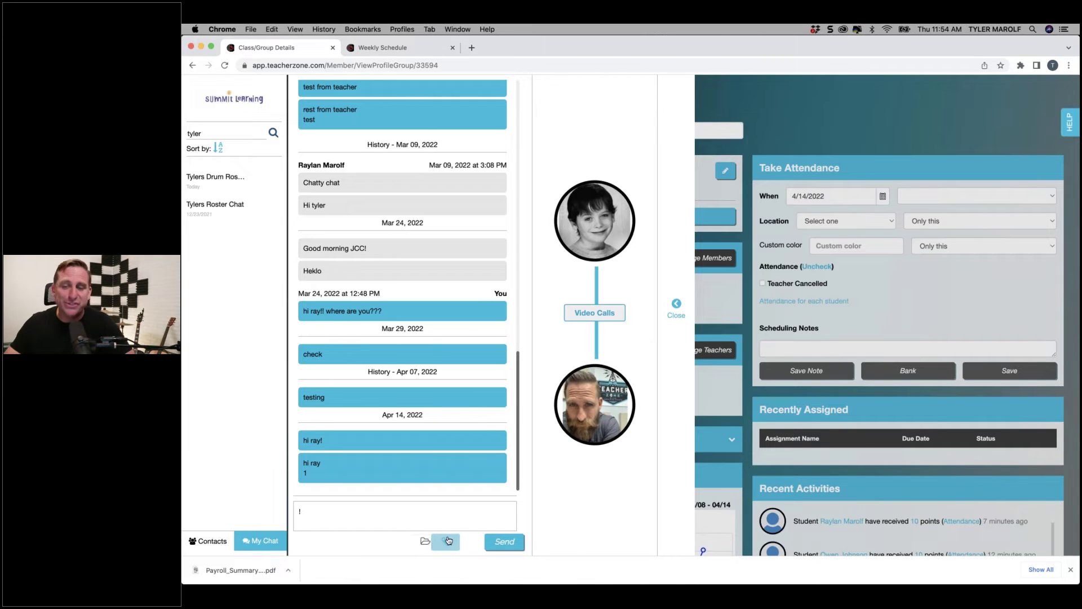
click(676, 305)
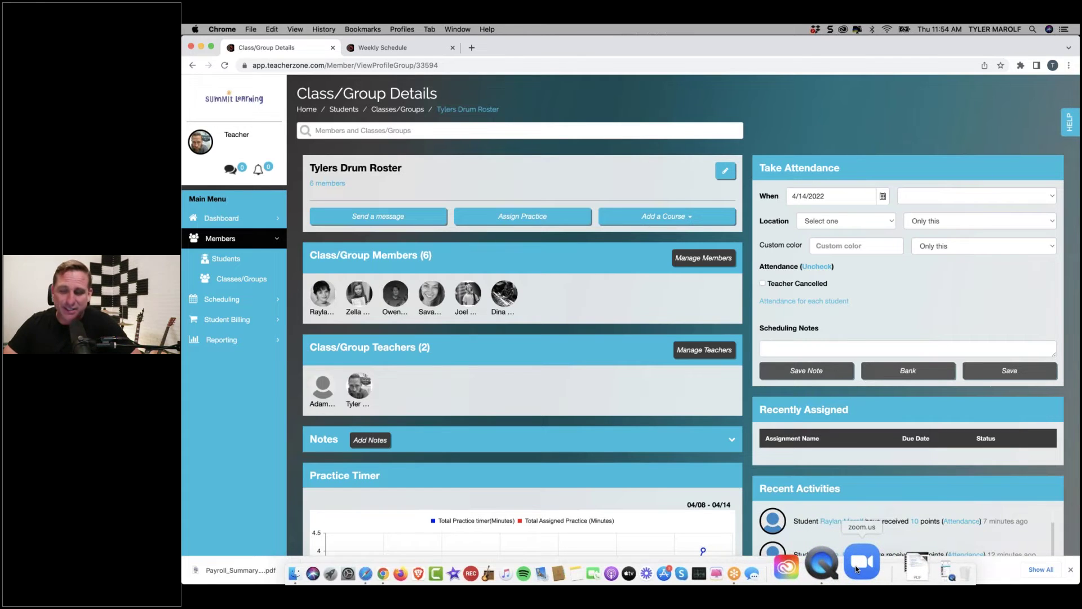
Switch to the QuickTime phone mirror in full screen and enter the scheduling note "super sick" in the student's attendance form
click(947, 572)
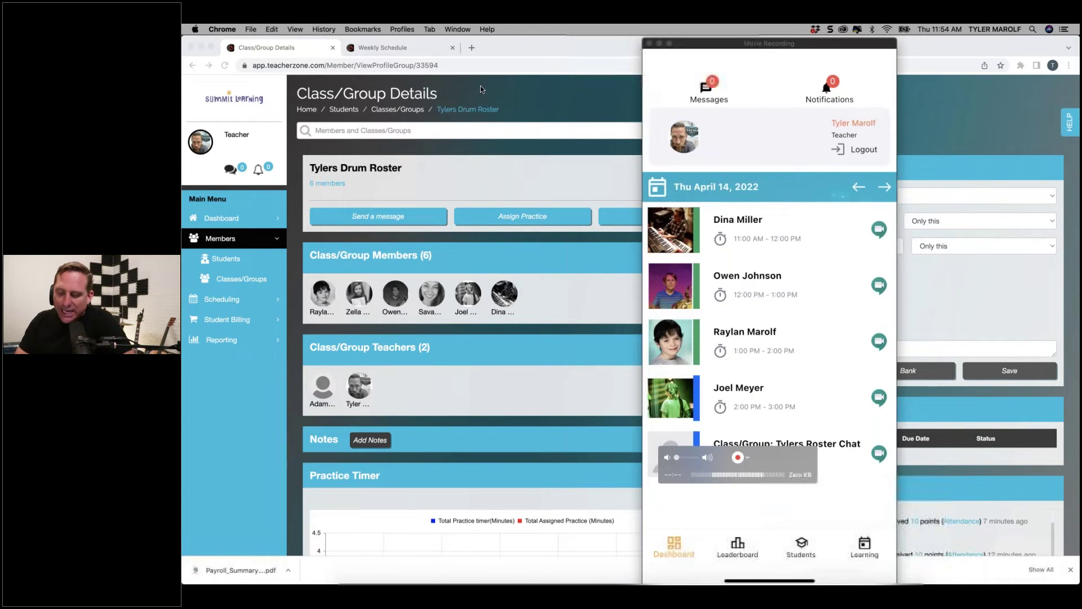
click(669, 43)
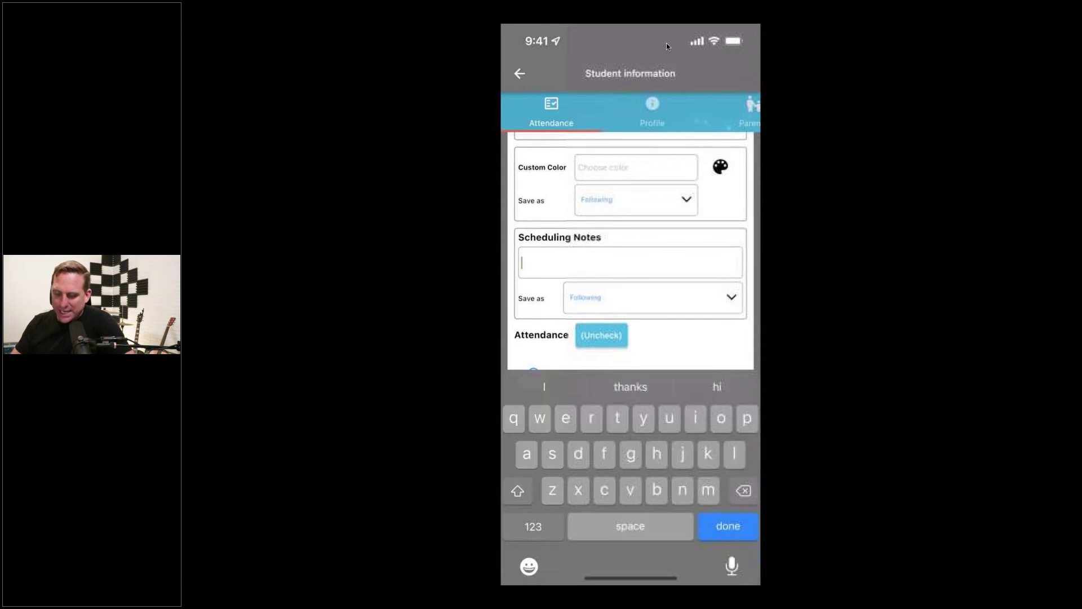
text(super sick)
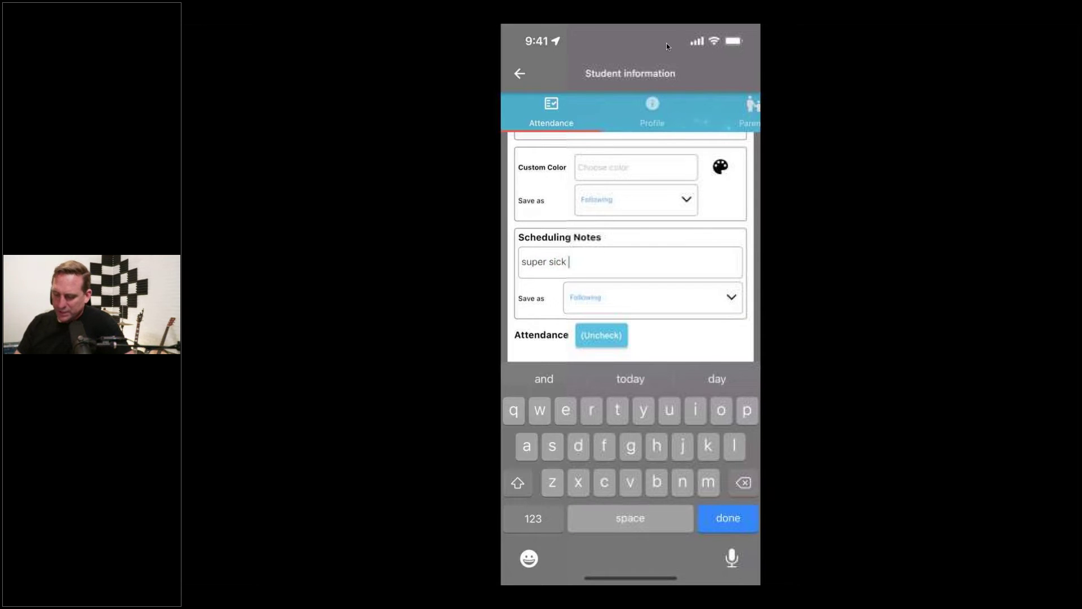
key(Return)
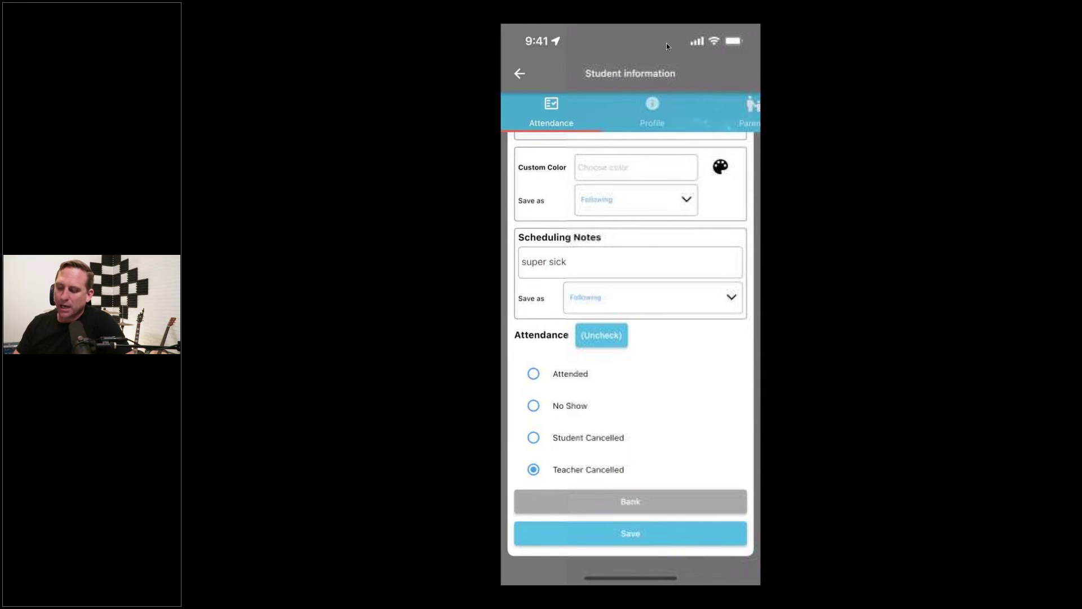
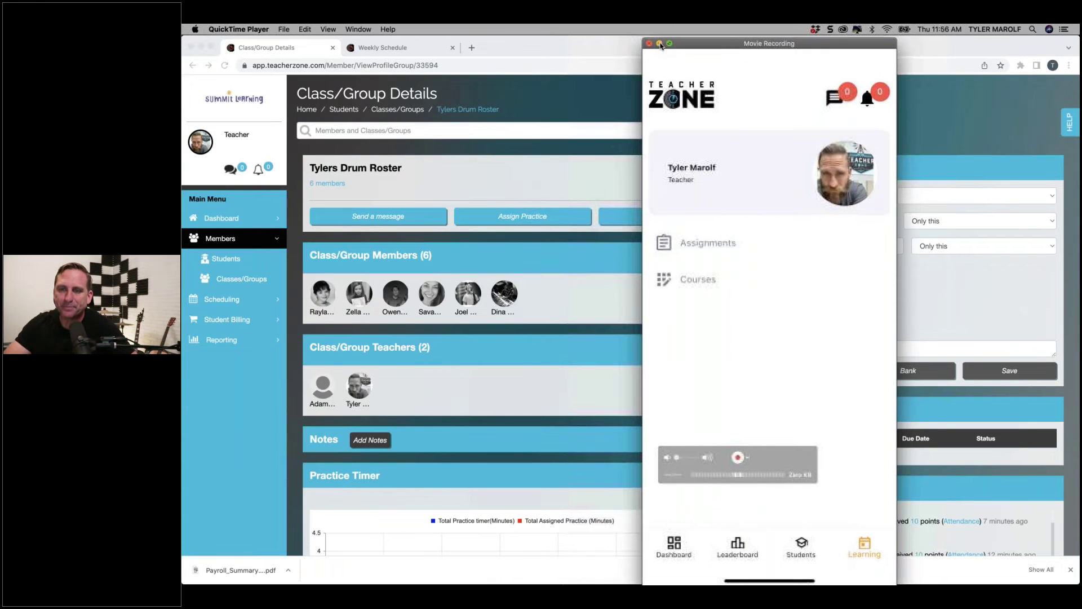
Return to Chrome and view the teacher dashboard and the weekly schedule for April 10–16, 2022
click(659, 44)
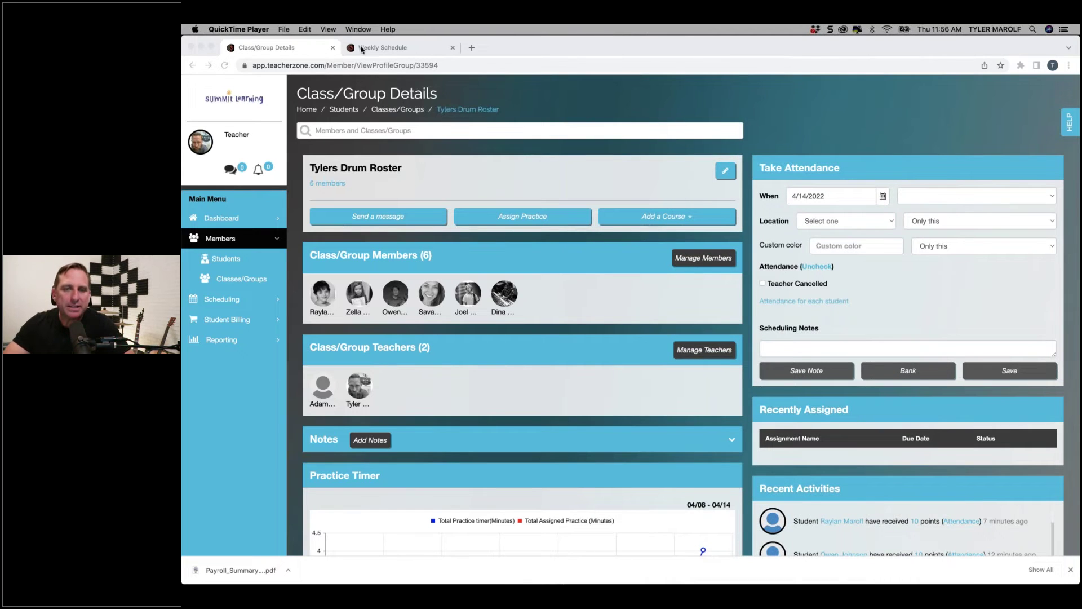
click(219, 217)
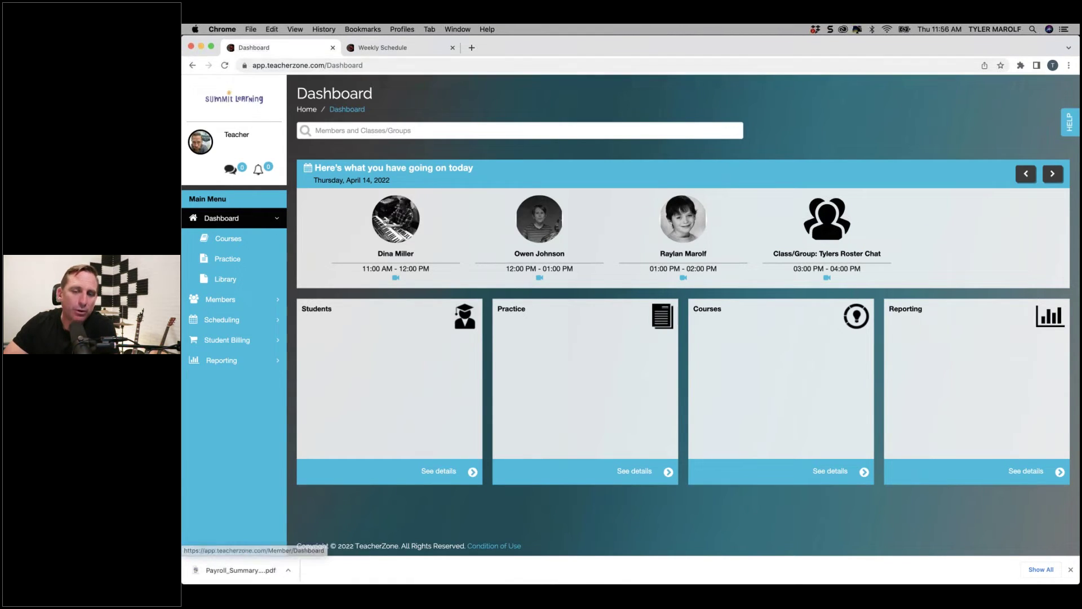
click(384, 49)
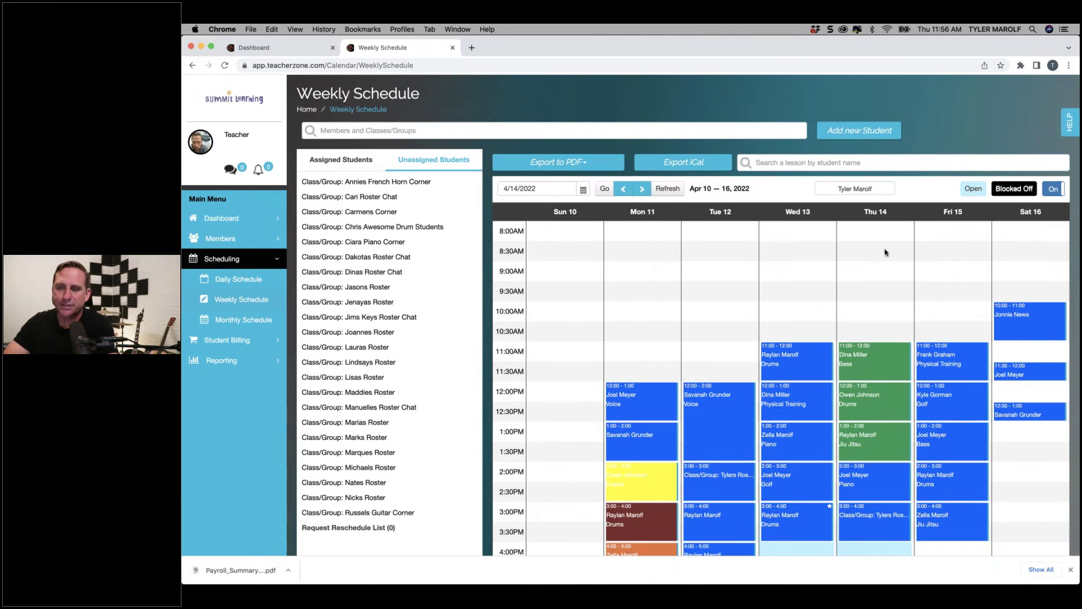
scroll(885, 252, down, 4)
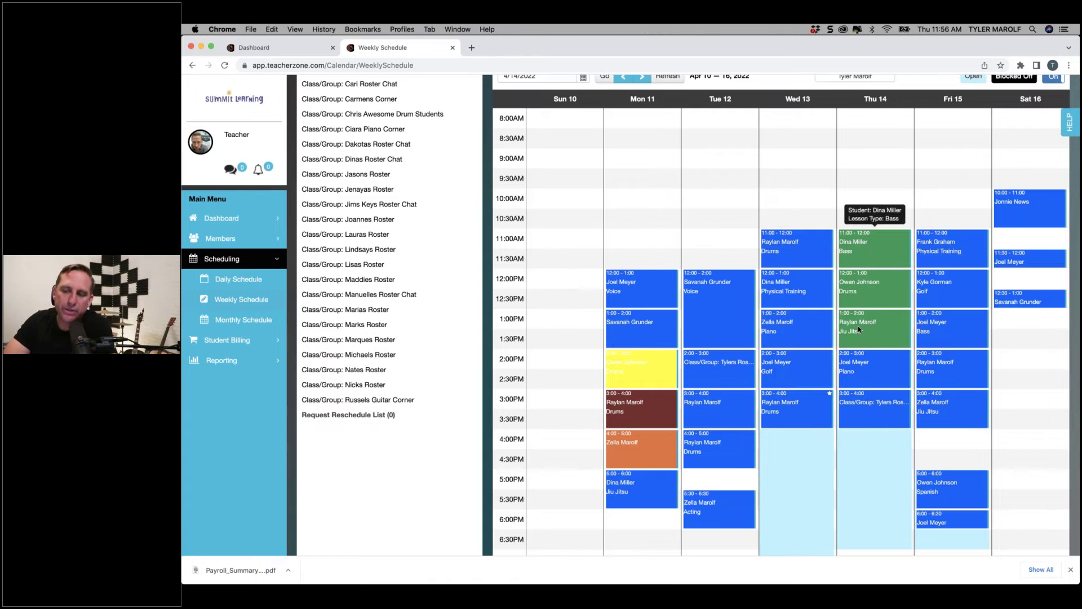
Mark the Thursday, April 14, 2:00 PM lesson as Attended, save it, and check its details
click(848, 367)
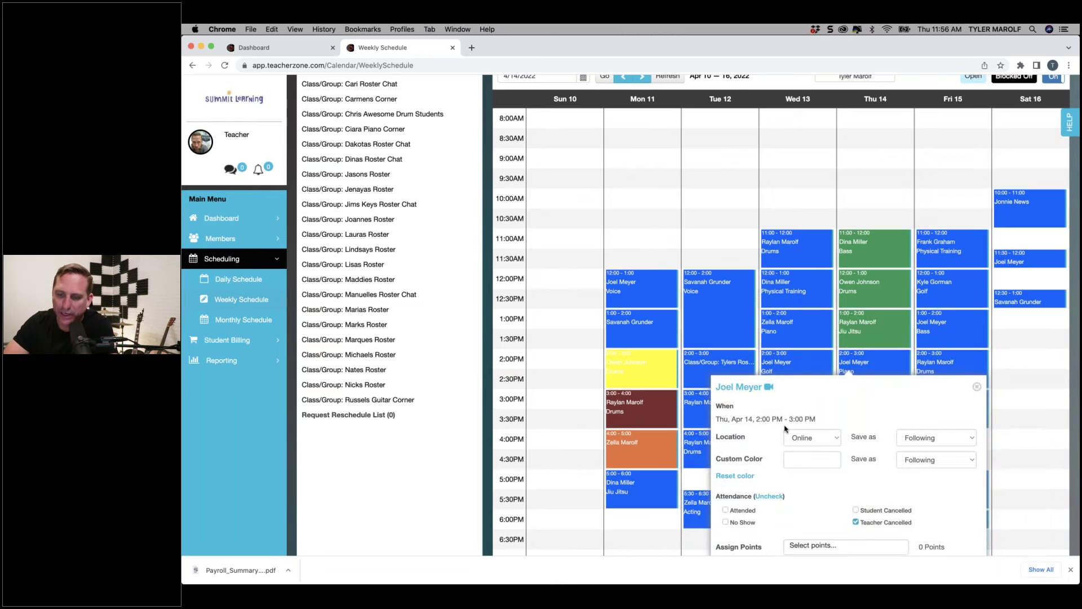
scroll(789, 405, down, 2)
click(727, 440)
scroll(726, 441, down, 4)
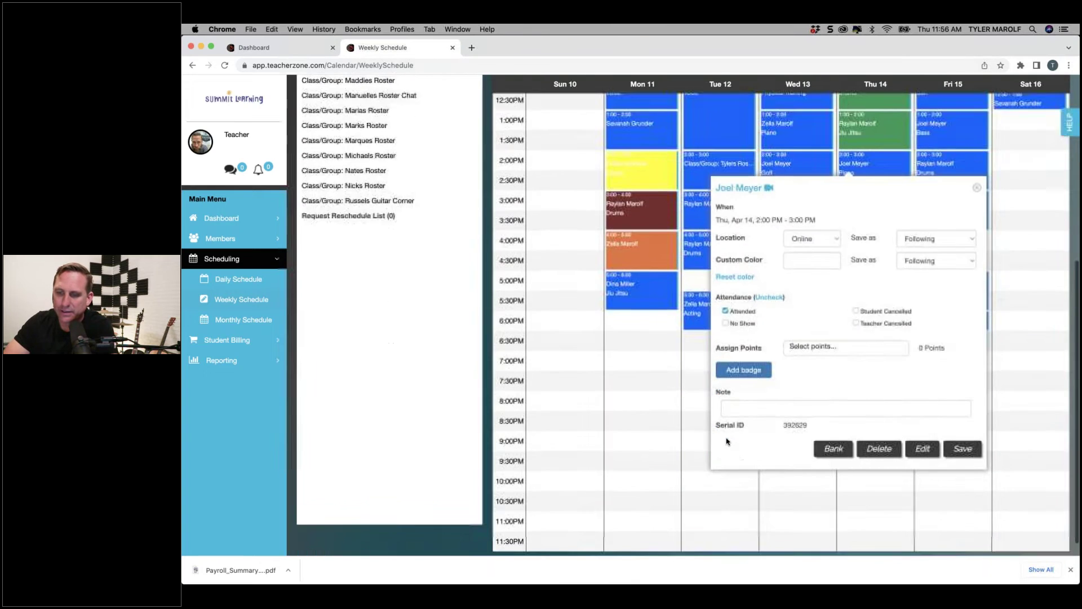
click(962, 430)
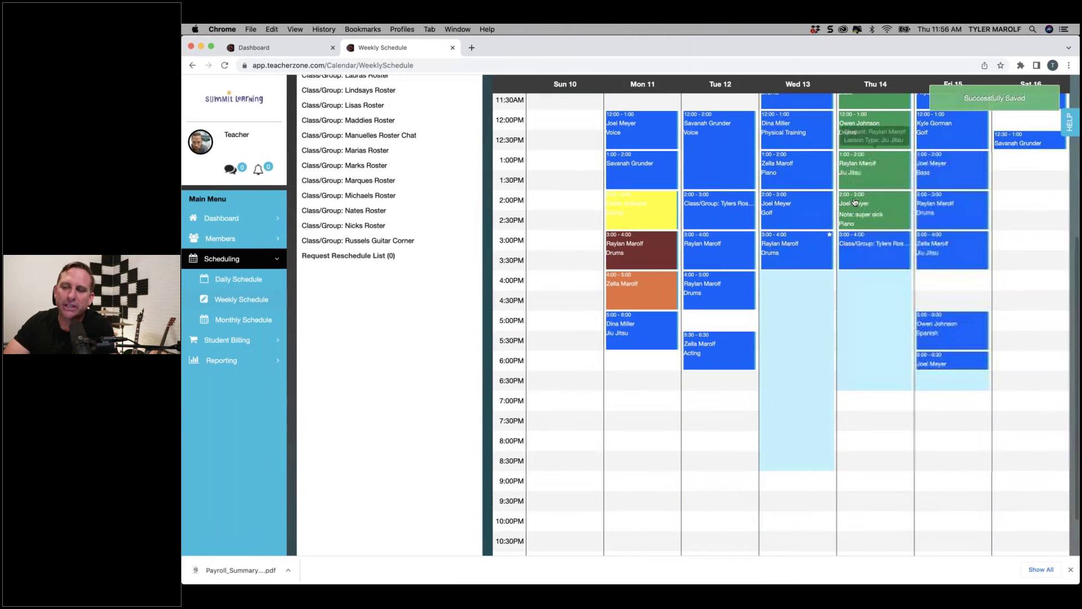
click(848, 205)
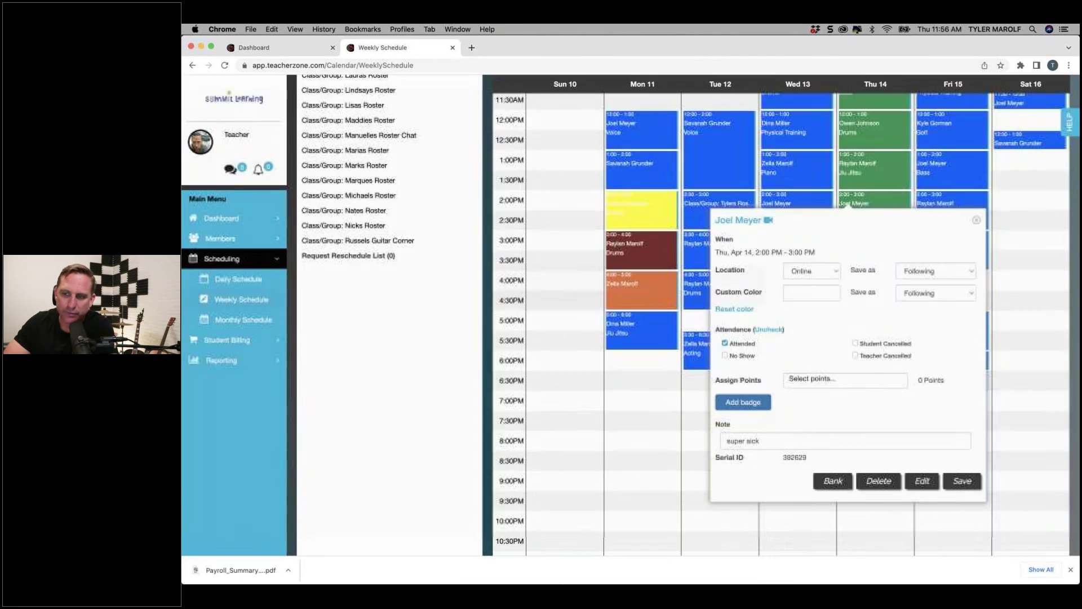
click(977, 221)
Mark the Thursday, April 14, 1:00 PM lesson as Teacher Cancelled with the note "sick"
click(854, 165)
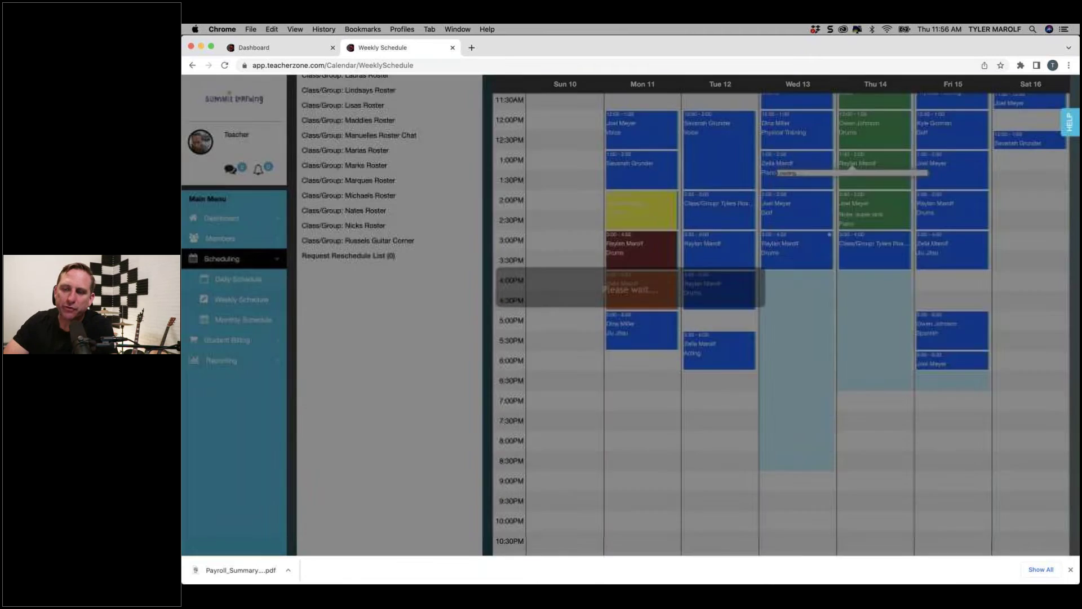
click(860, 317)
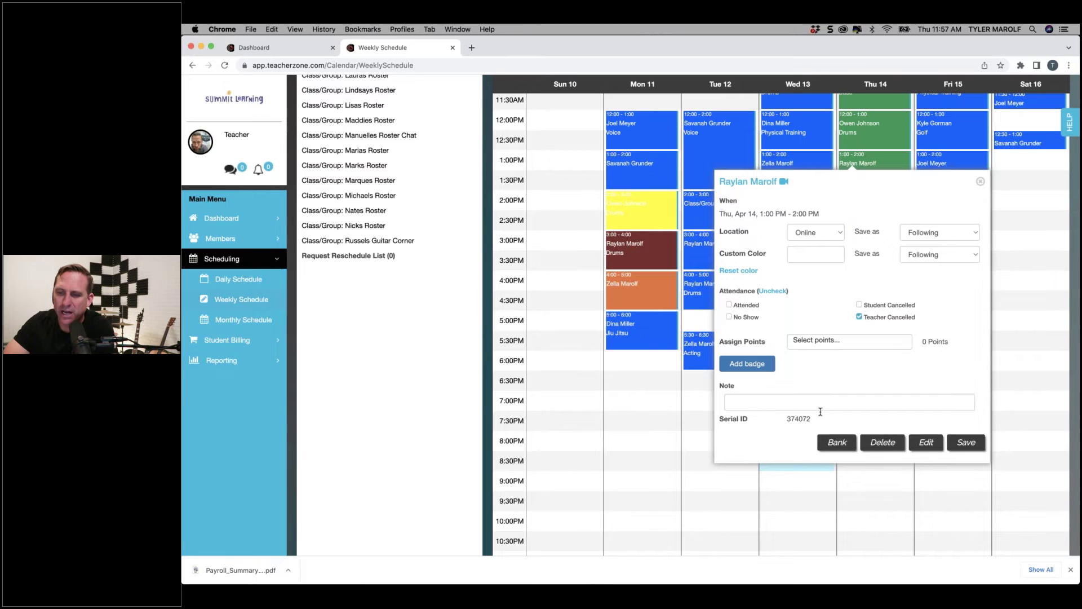
click(801, 407)
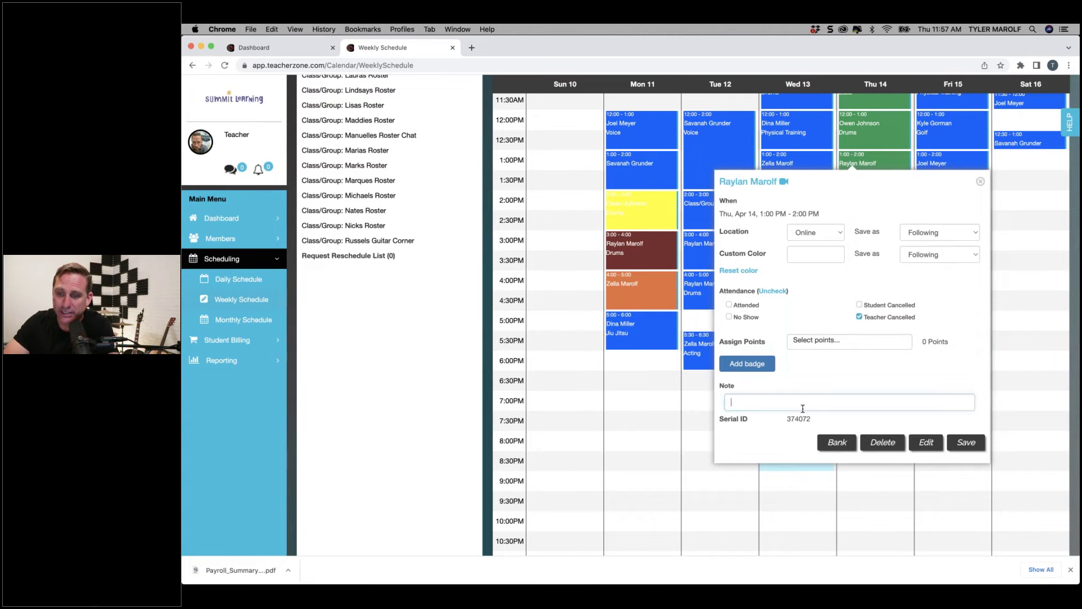
text(sick)
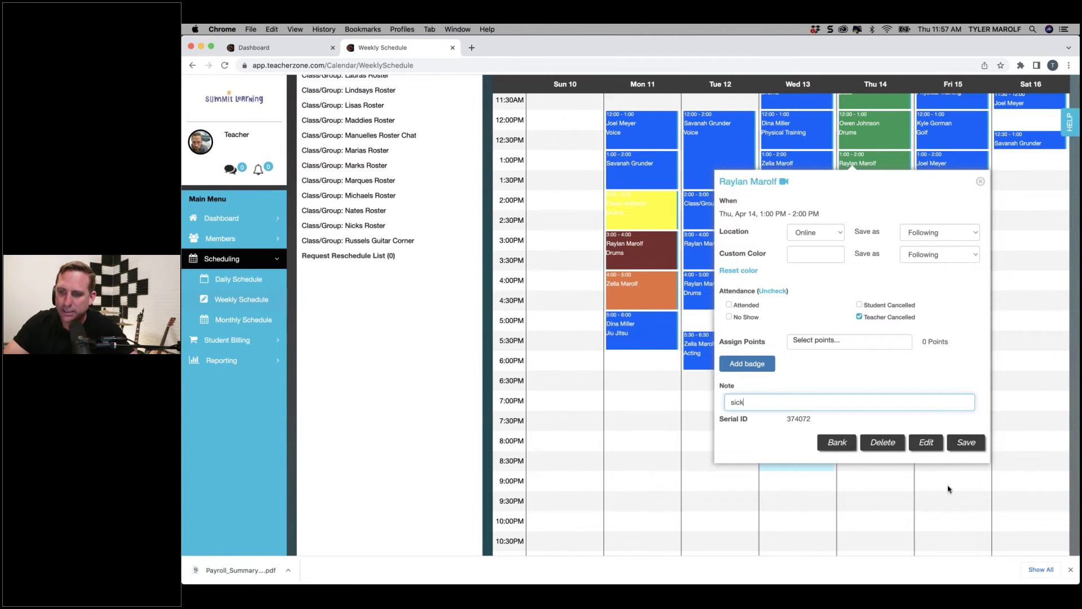
Bank the Thursday, April 14, 1:00 PM lesson to the student with the banked reason Teacher Cancelled
click(846, 445)
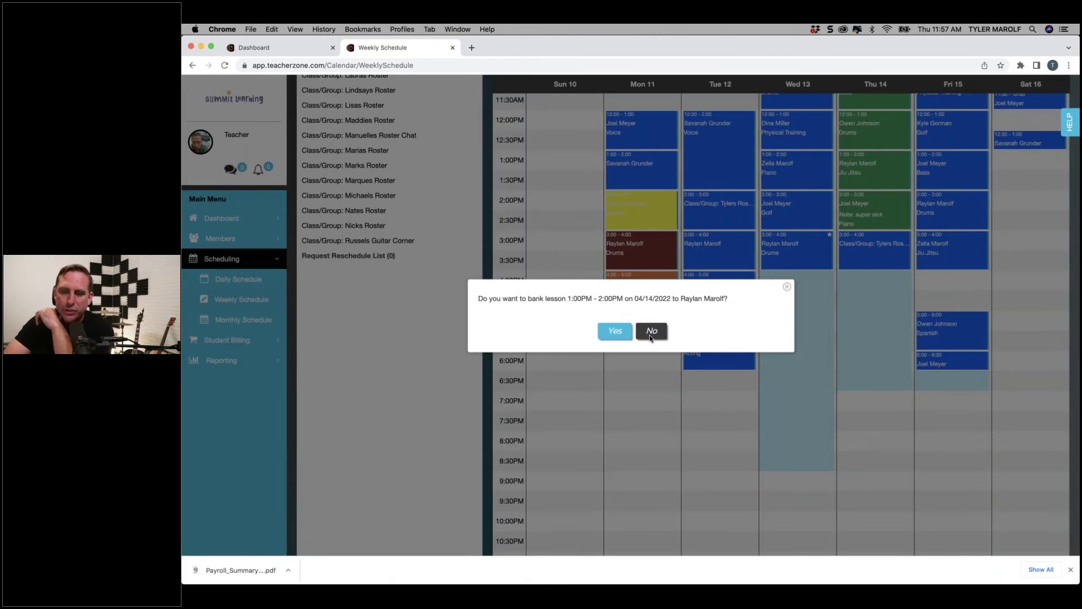
click(615, 331)
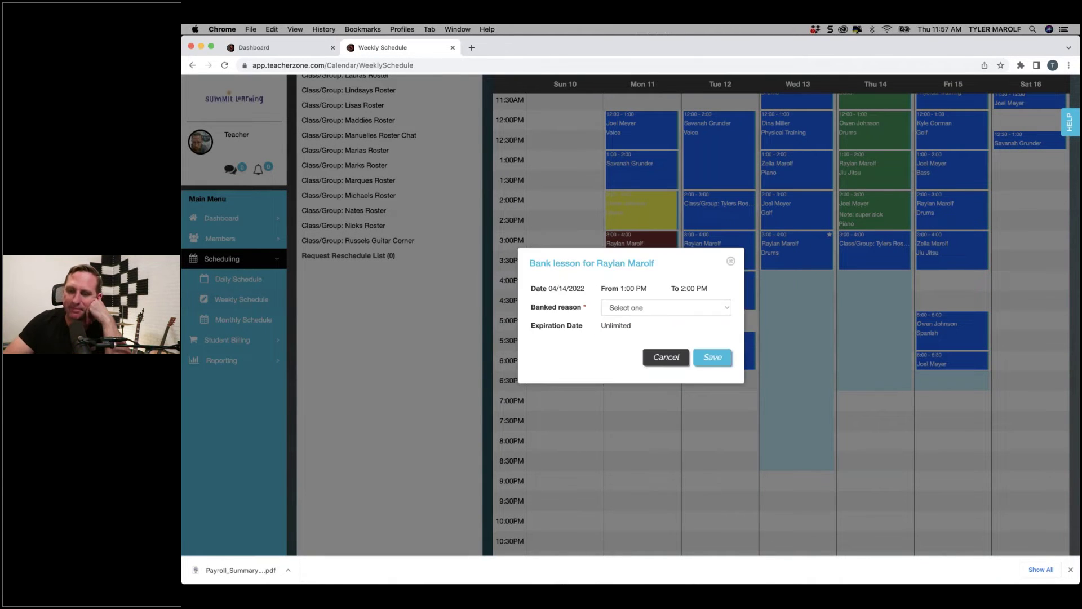
click(658, 312)
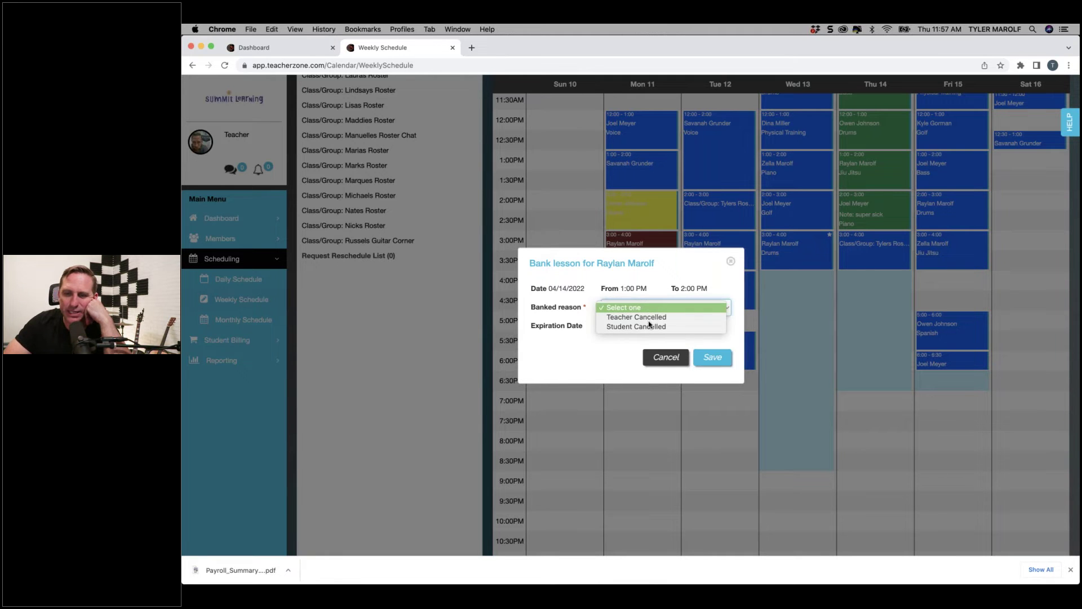
click(654, 323)
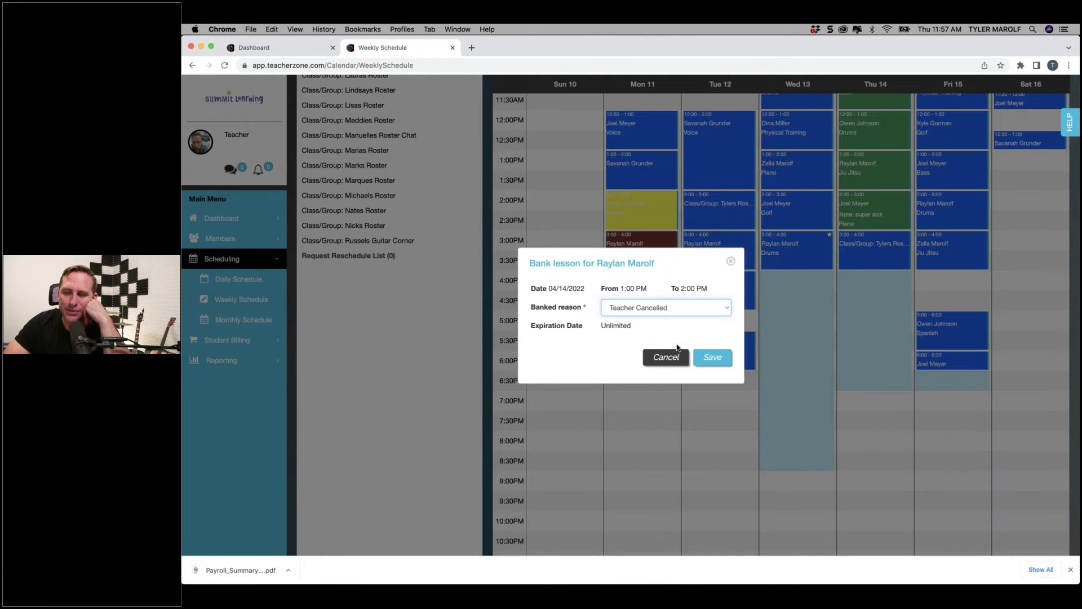
click(711, 359)
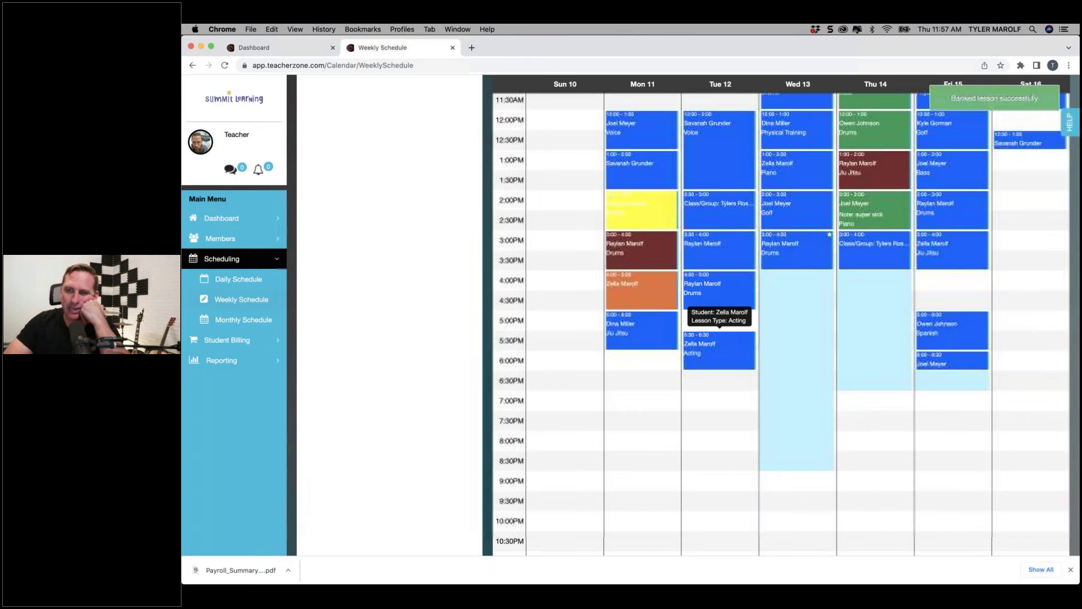
Show the assigned students beside the weekly schedule and check the dates of their banked lessons
scroll(860, 231, up, 3)
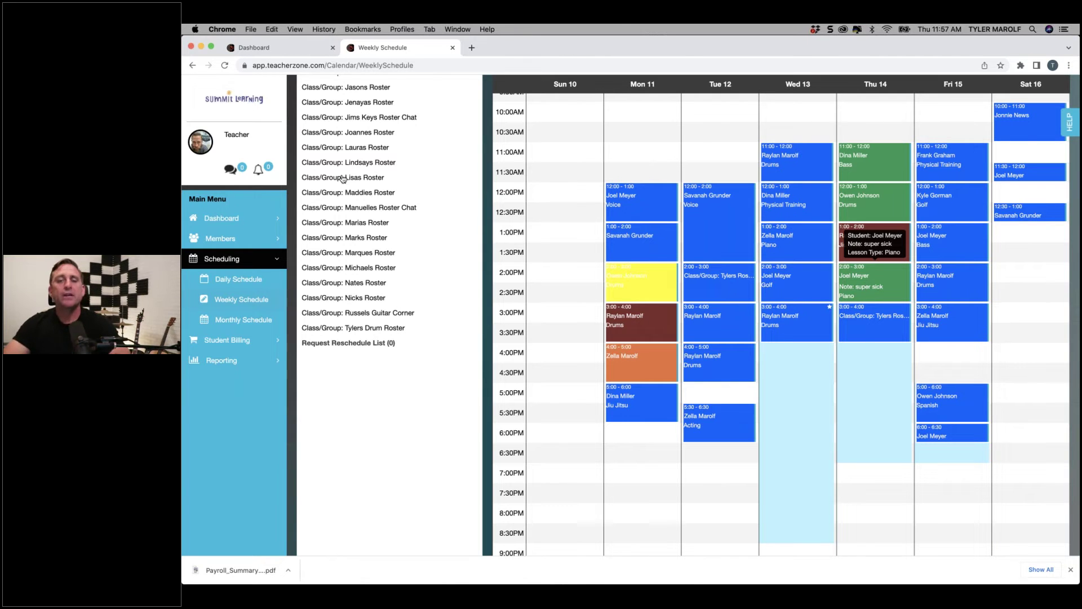
scroll(343, 179, up, 5)
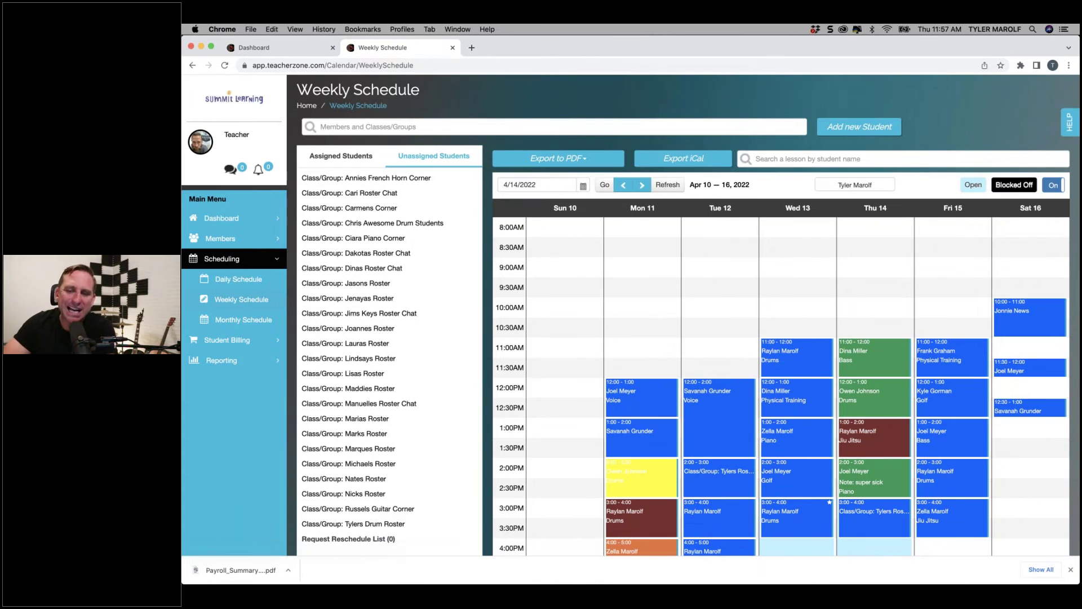
scroll(382, 224, down, 1)
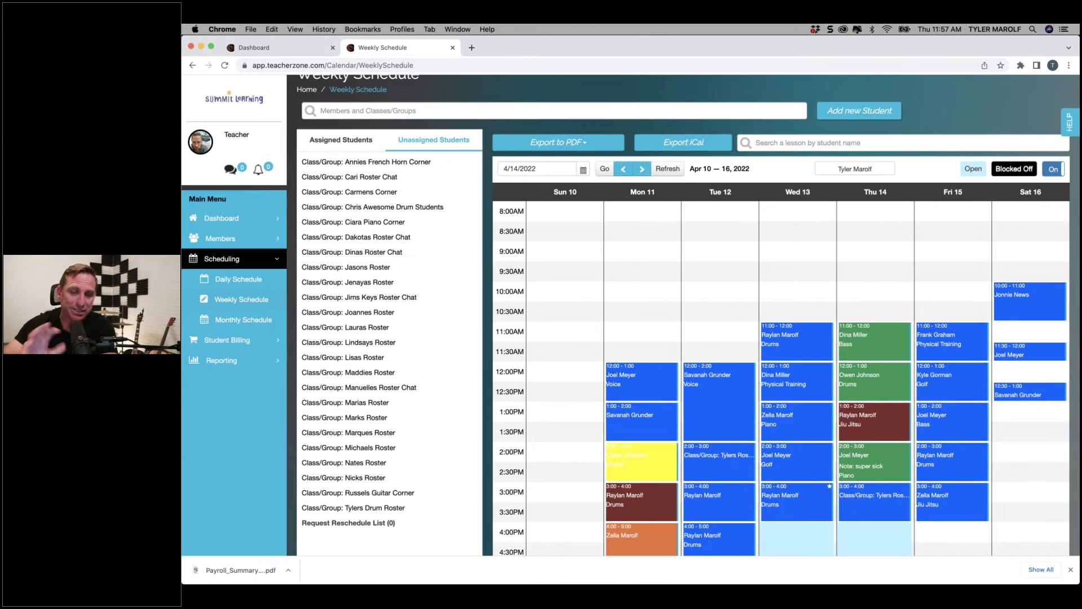
click(362, 143)
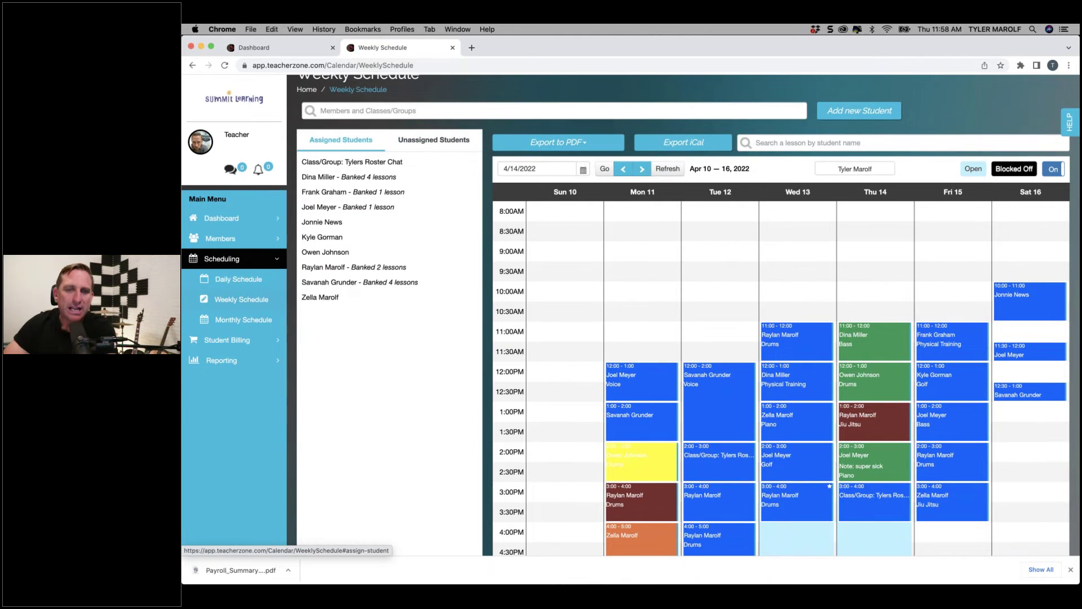
mouse_move(370, 184)
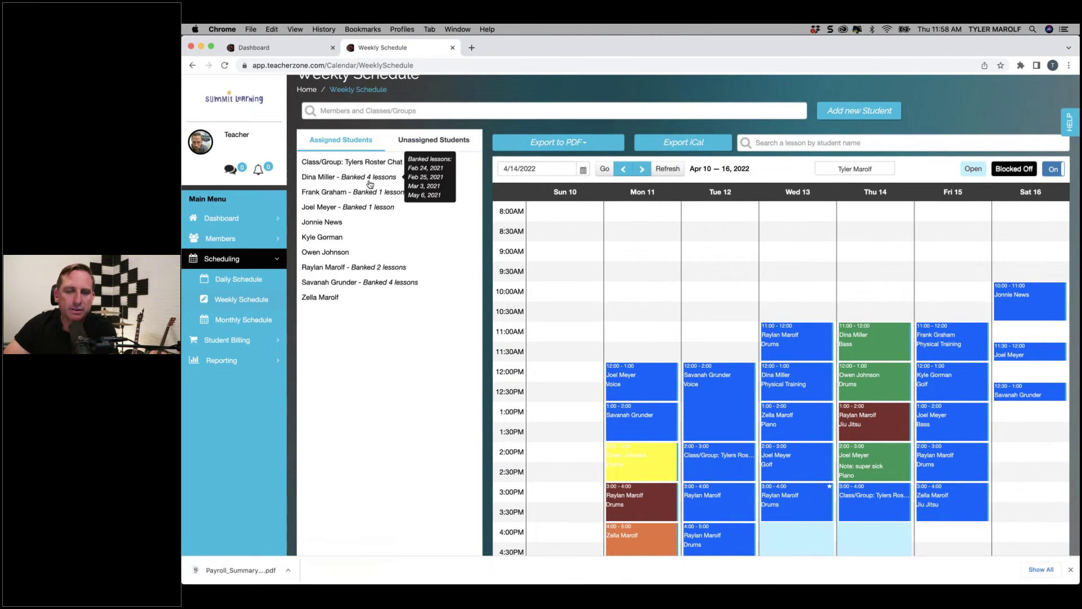
scroll(370, 183, up, 3)
mouse_move(365, 303)
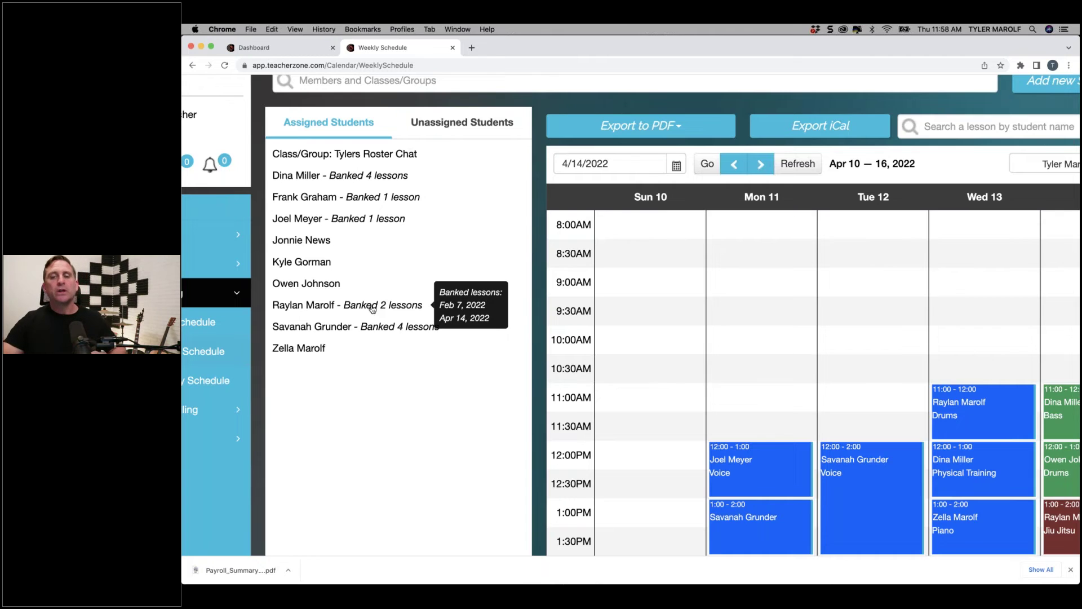
scroll(372, 309, down, 3)
Review the teacher's recurring open times for the weekly schedule and close the list
scroll(370, 309, down, 2)
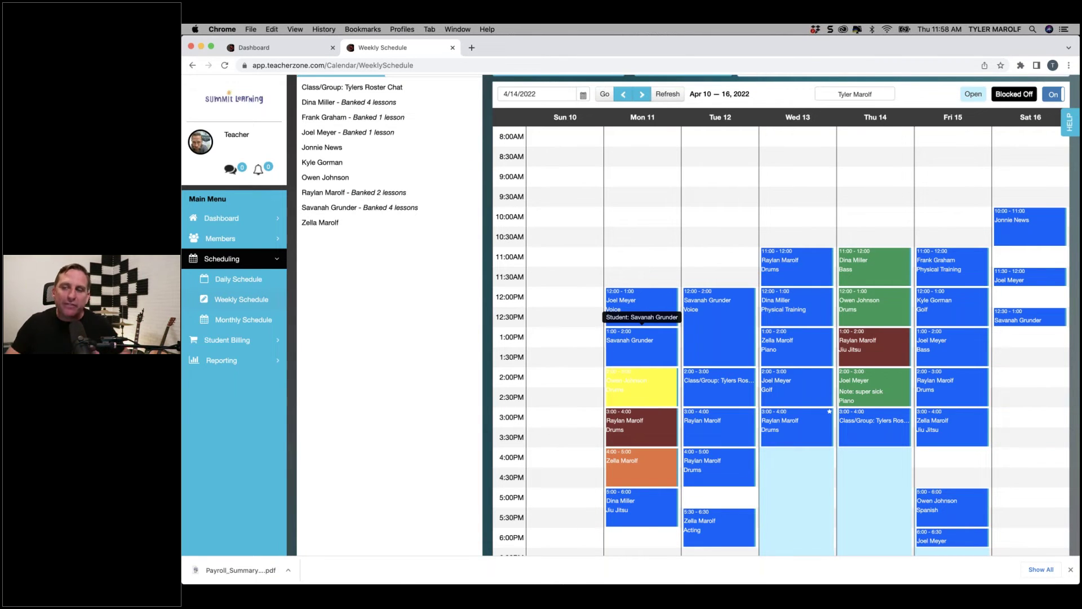
scroll(854, 435, down, 2)
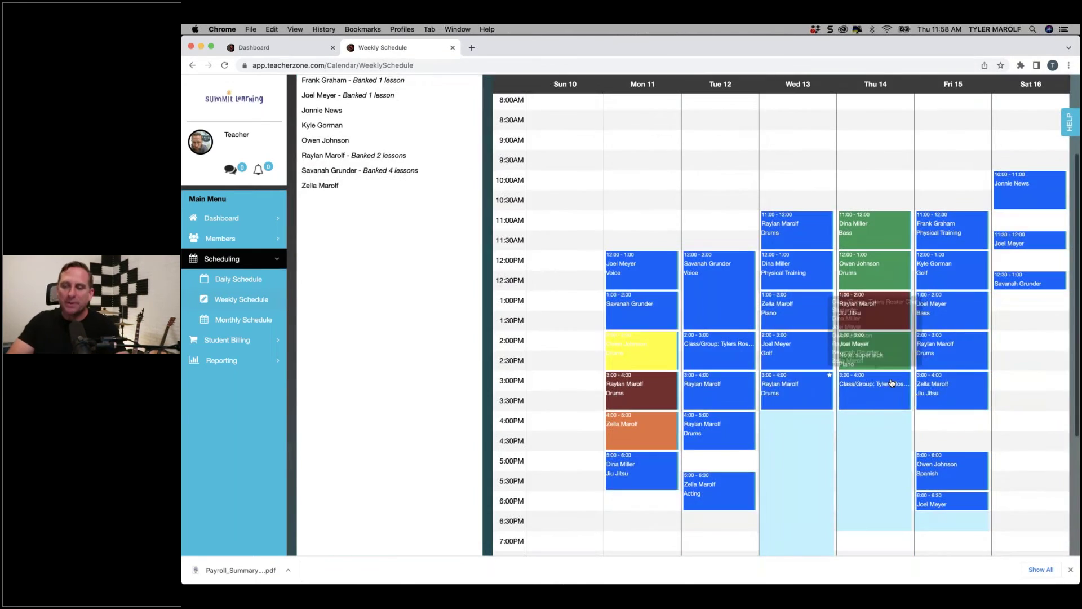
scroll(868, 443, up, 3)
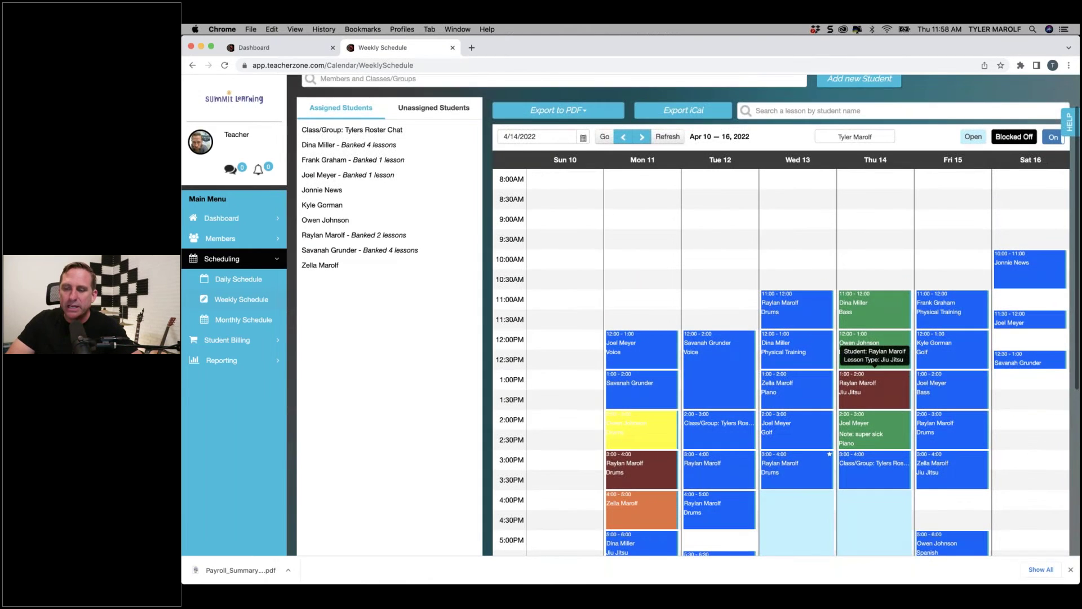
scroll(852, 383, down, 3)
scroll(933, 181, up, 3)
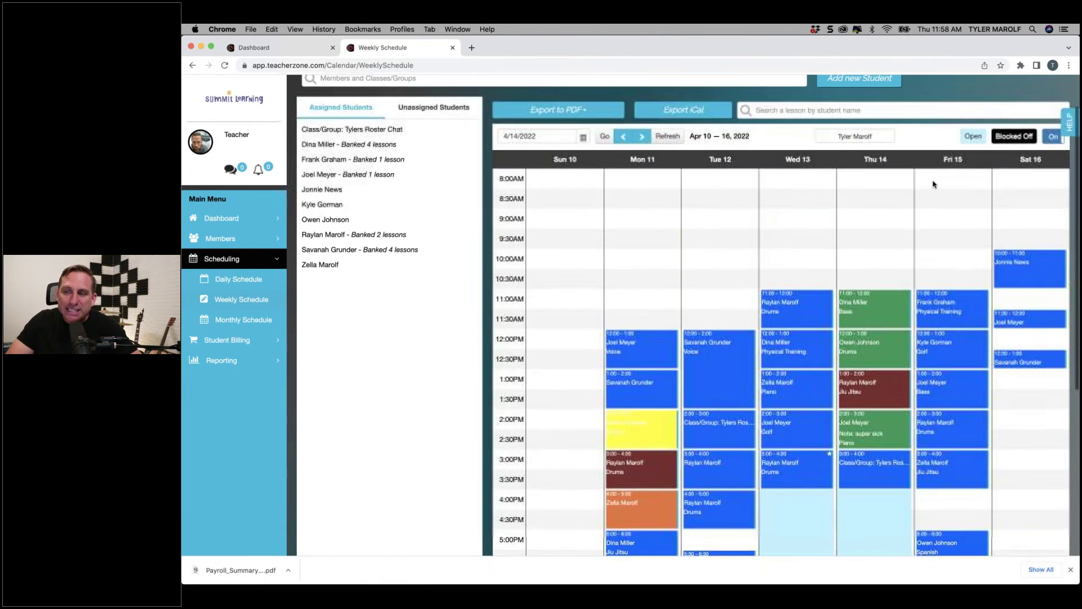
click(971, 138)
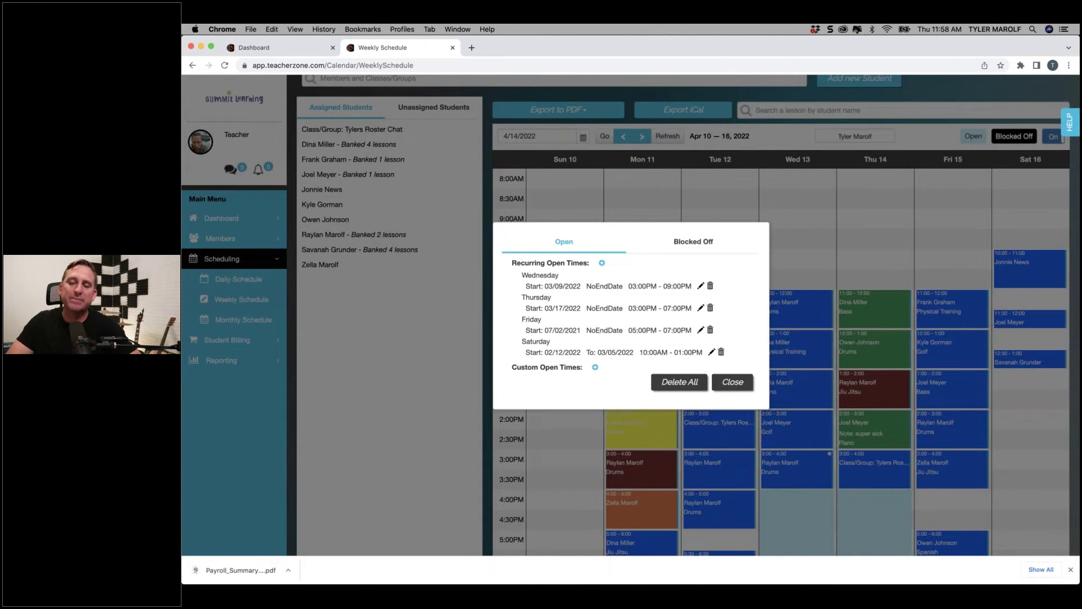
click(730, 382)
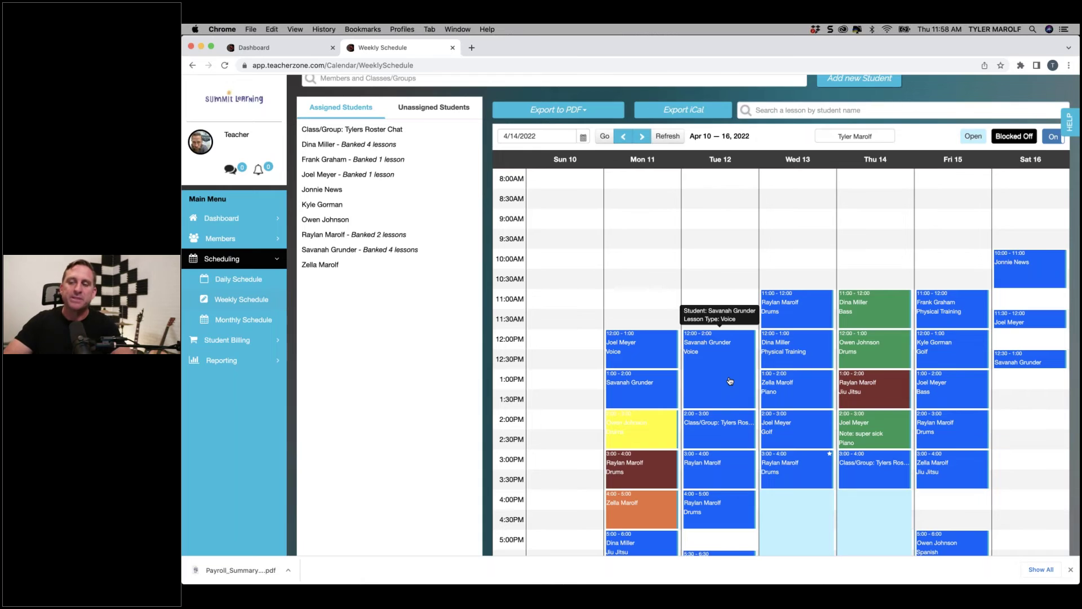
Go to the week of April 17–23, 2022 and add an open time on Saturday 04/23/2022 from 1:30pm to 5:00pm
scroll(730, 383, down, 2)
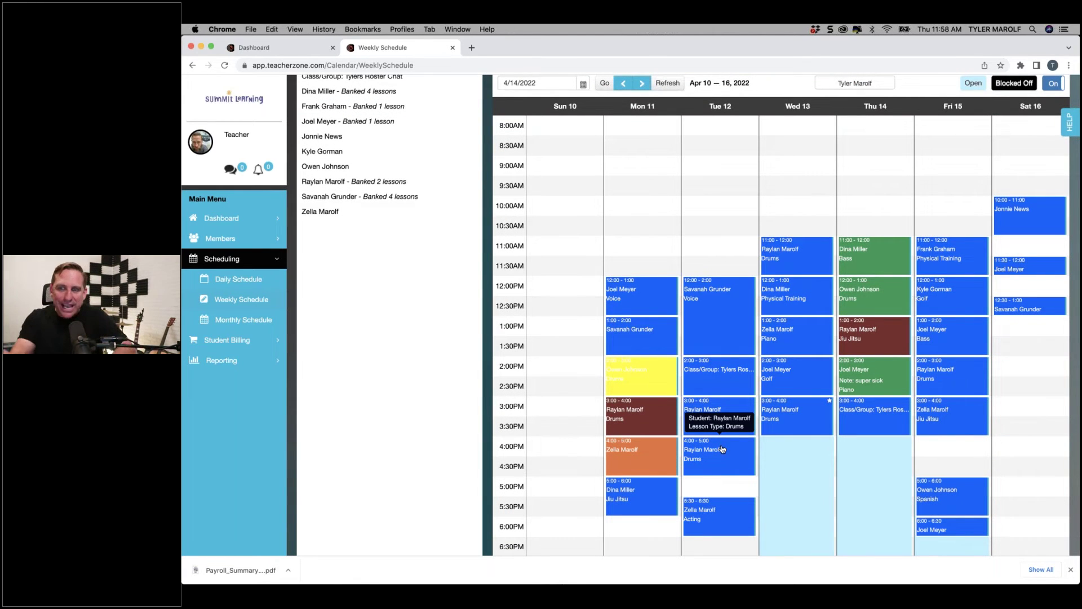
scroll(800, 310, up, 2)
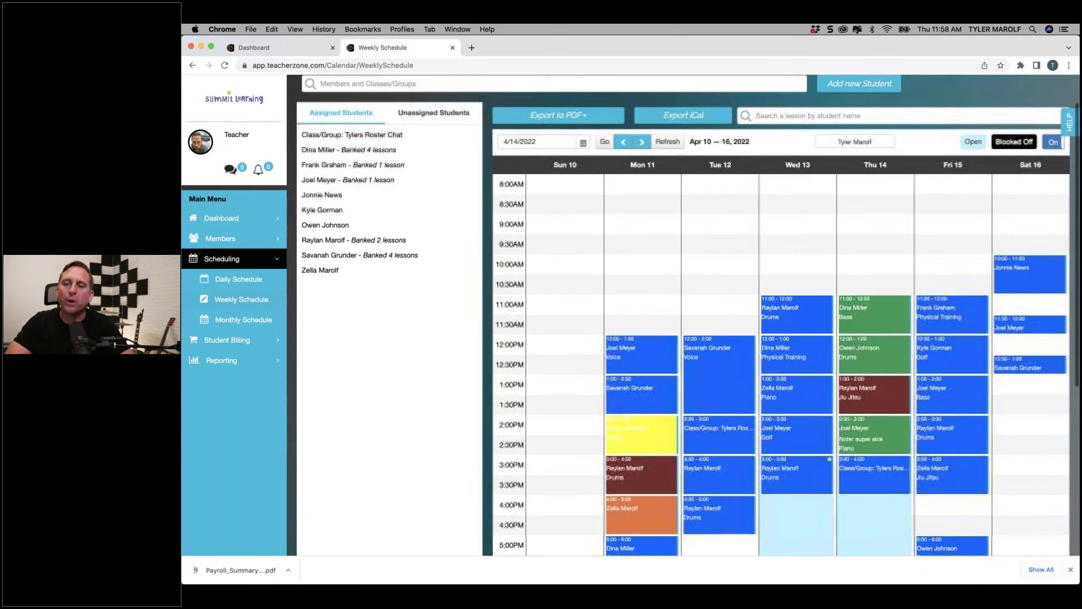
click(642, 142)
scroll(880, 451, down, 5)
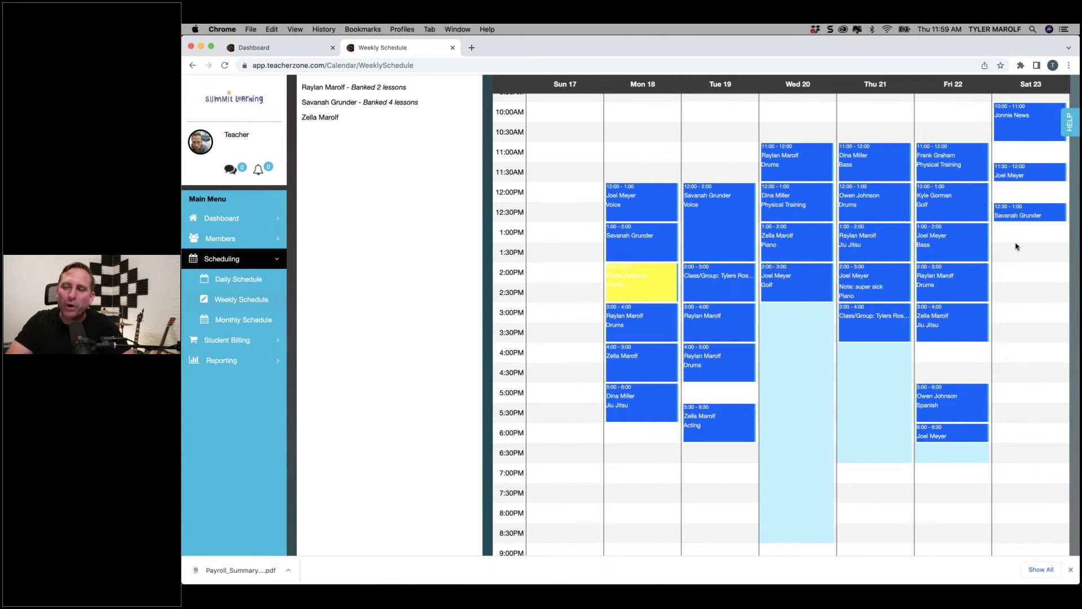
drag(1016, 246, 1033, 386)
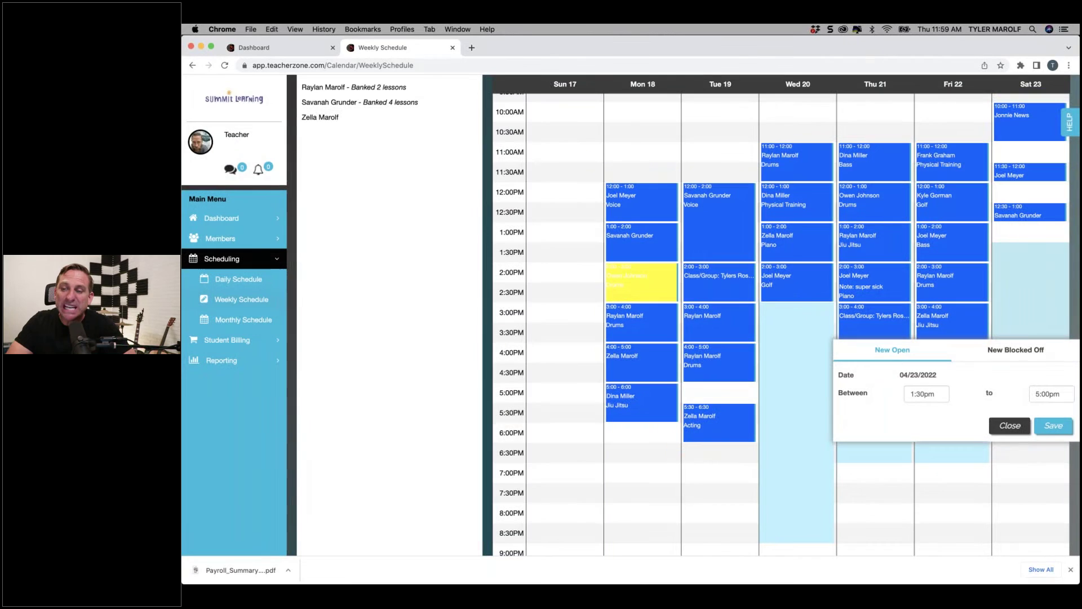
click(1052, 428)
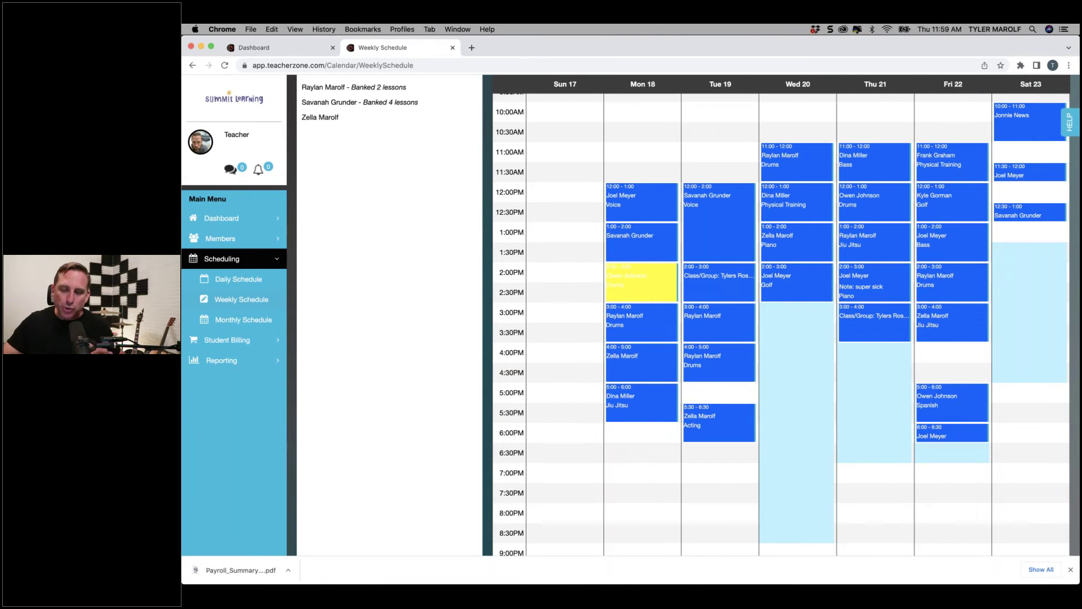
Restore the student's banked Apr 14, 2022 1:00 PM lesson to Thursday, April 21 at 4:00 PM for 60 minutes
scroll(428, 271, up, 4)
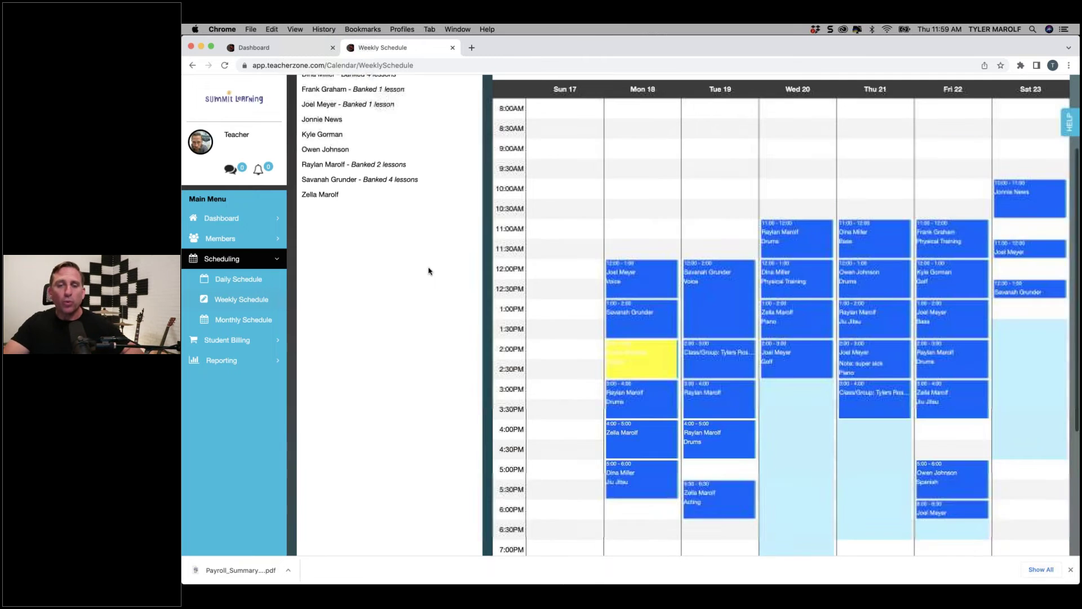
mouse_move(371, 203)
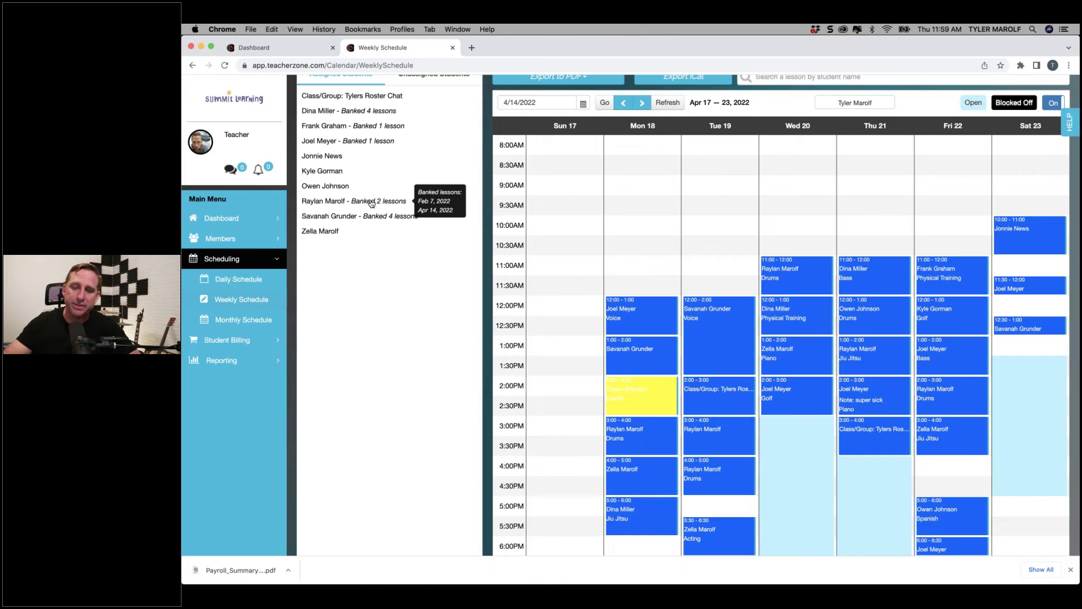
scroll(372, 203, down, 2)
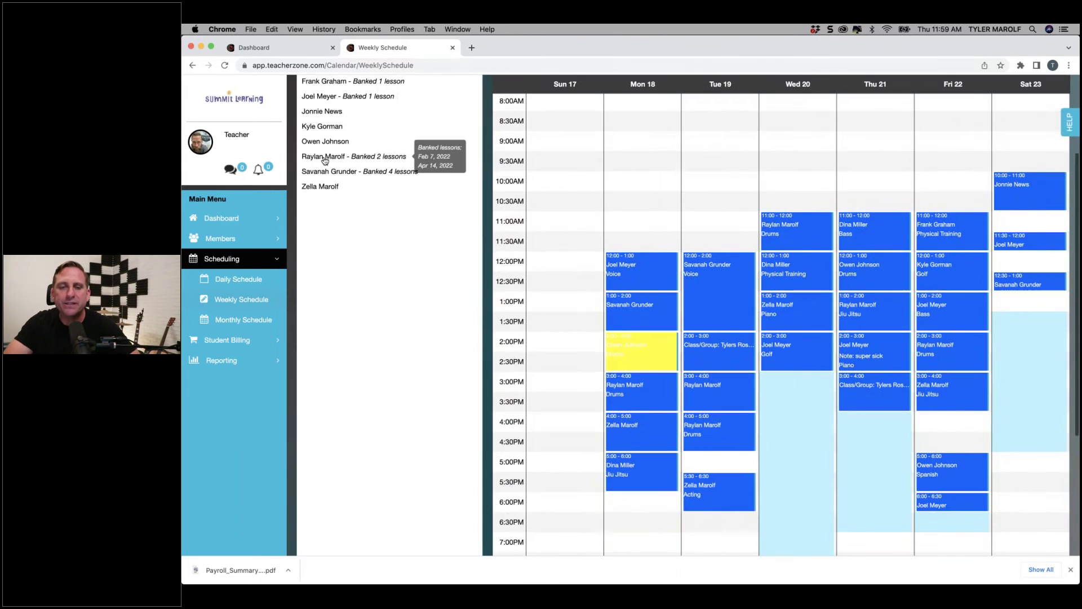
drag(336, 159, 867, 417)
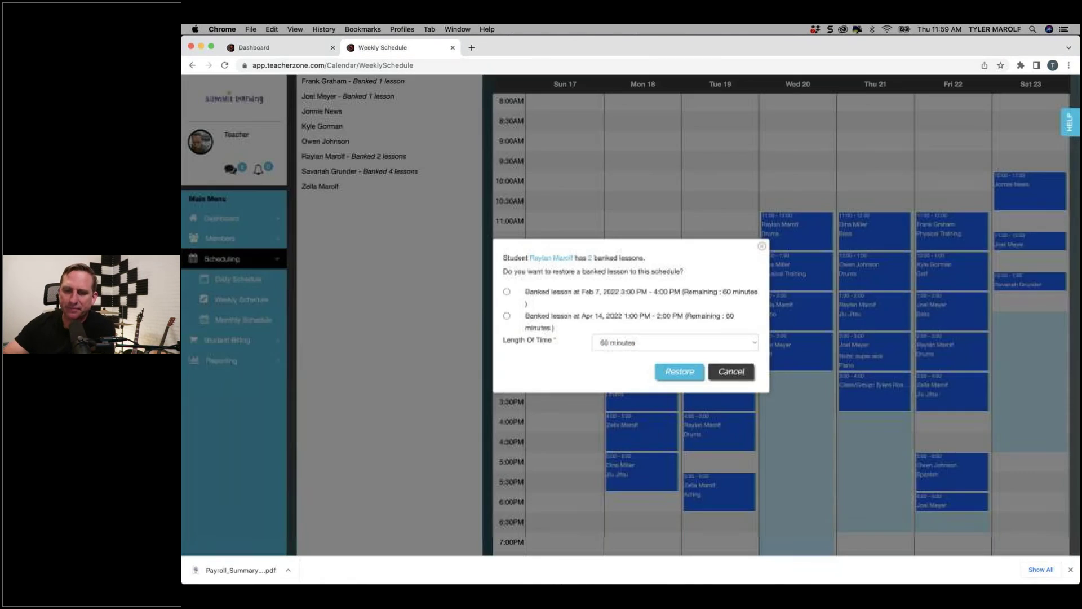
click(508, 317)
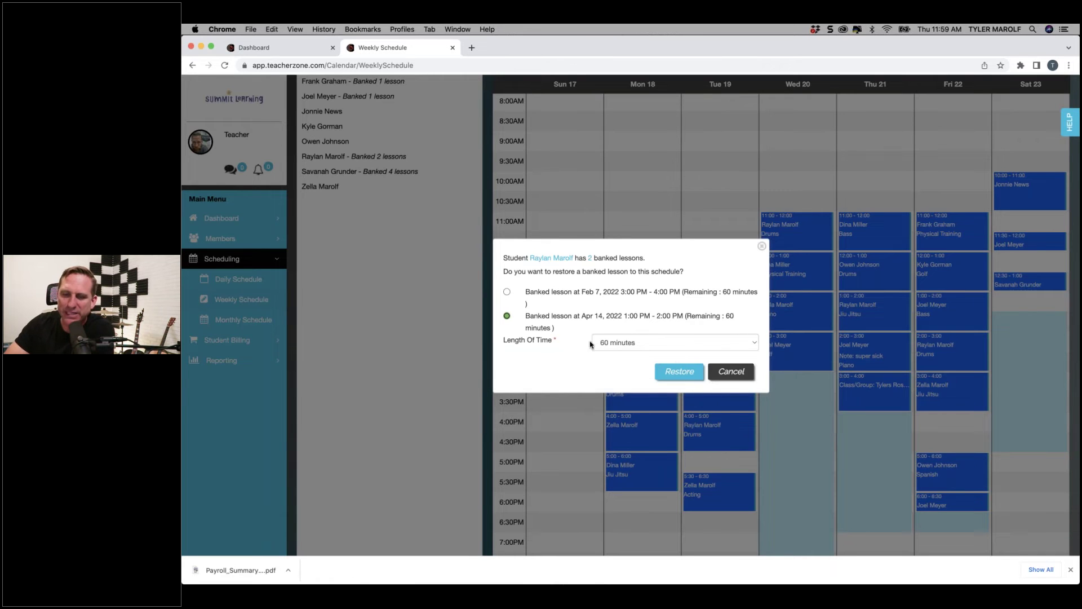
click(667, 377)
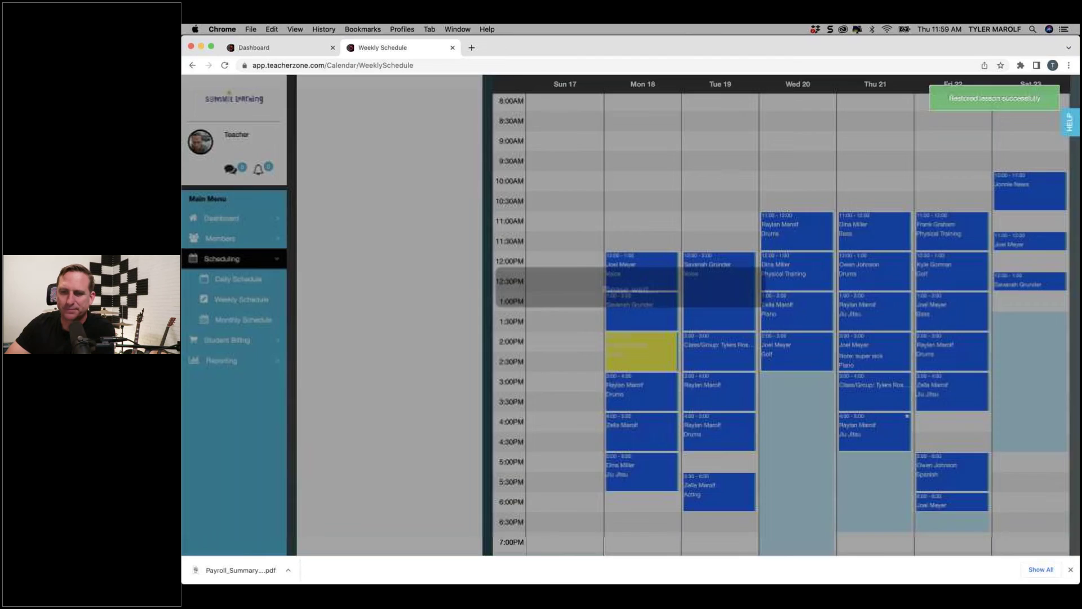
Inspect the restored Thursday 4:00 PM lesson's star marker and the student's banked lessons in the assigned list
scroll(902, 433, up, 3)
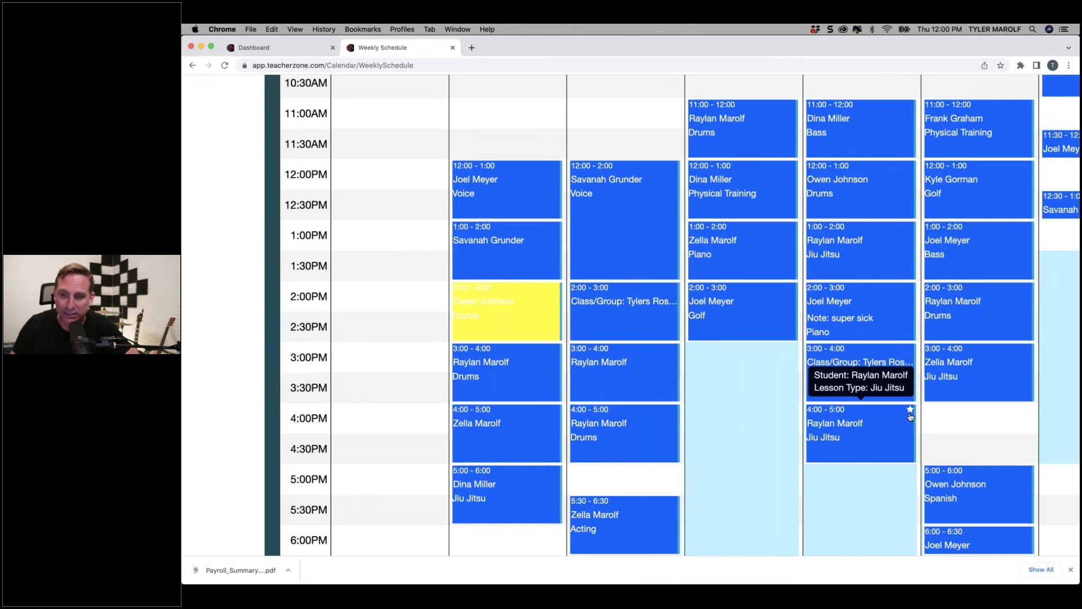
scroll(910, 416, down, 5)
scroll(632, 165, up, 2)
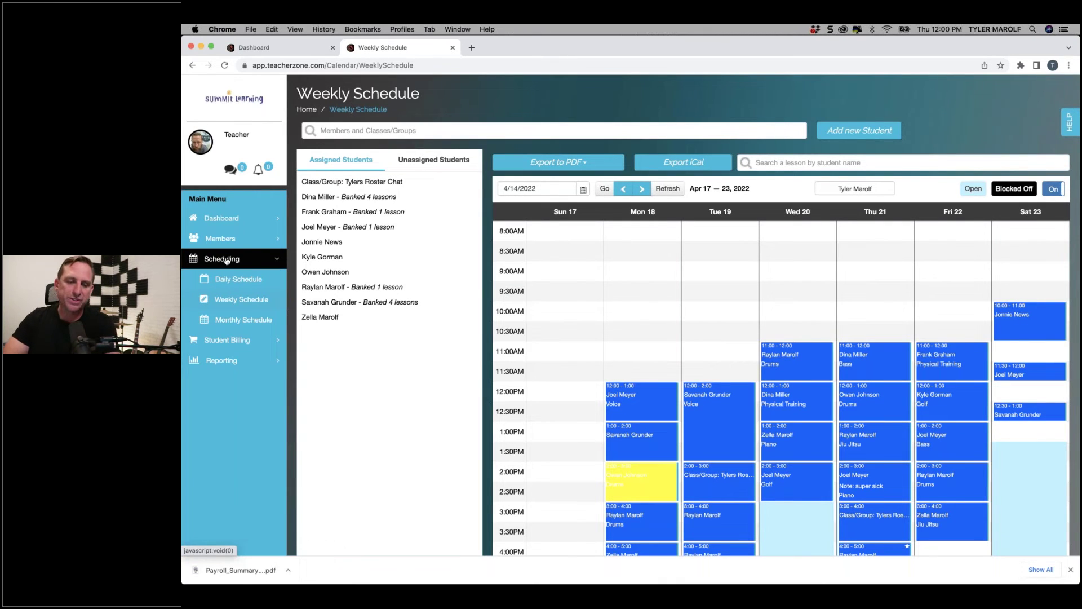
Open the daily schedule for Thursday, April 14, 2022 and look over its lessons
click(225, 259)
click(225, 259)
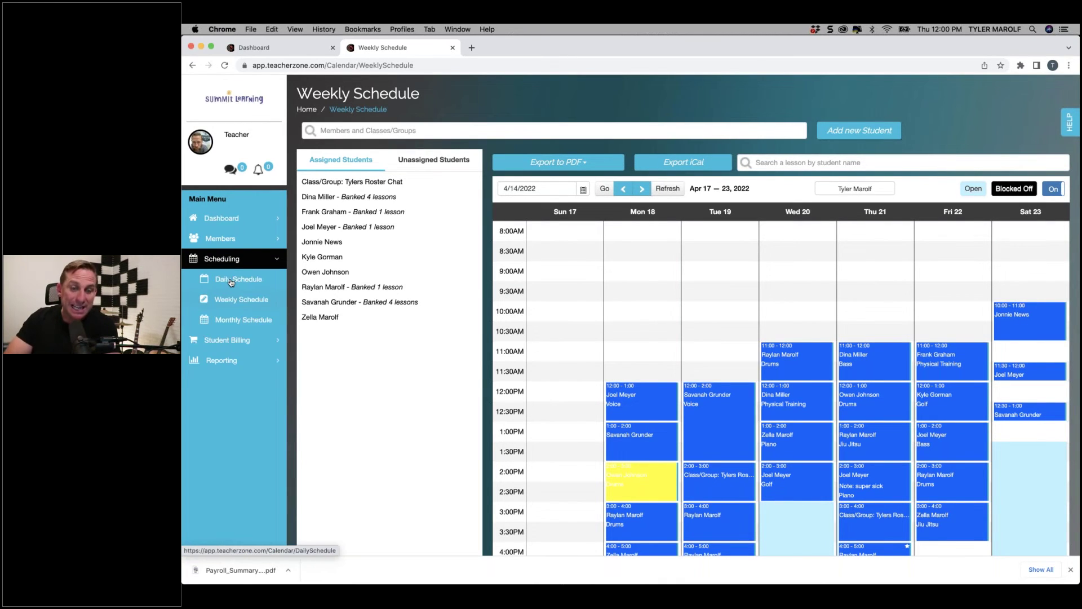
click(230, 280)
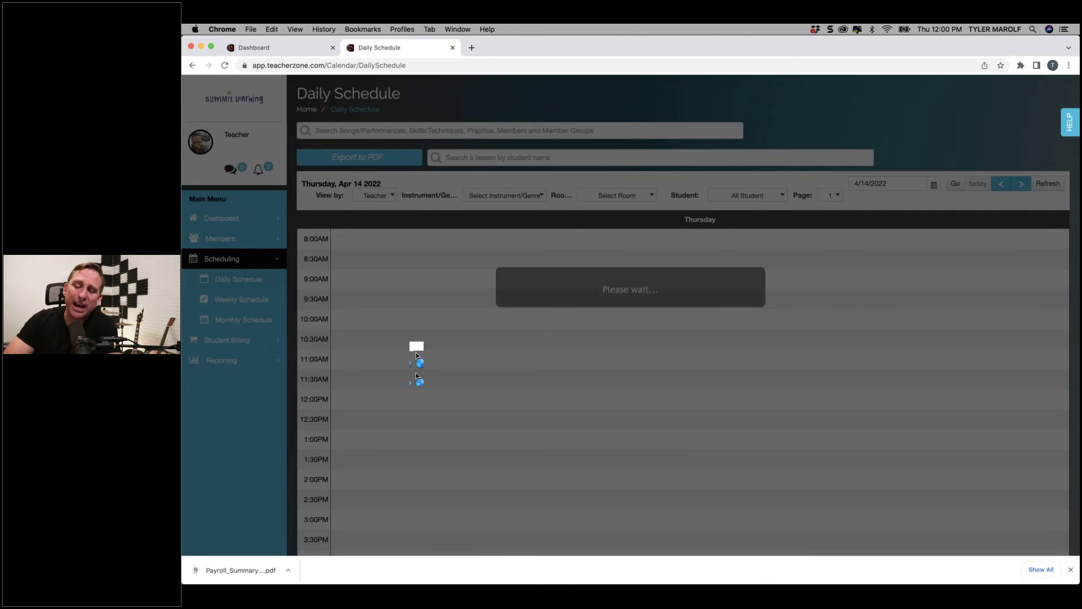
scroll(490, 249, down, 2)
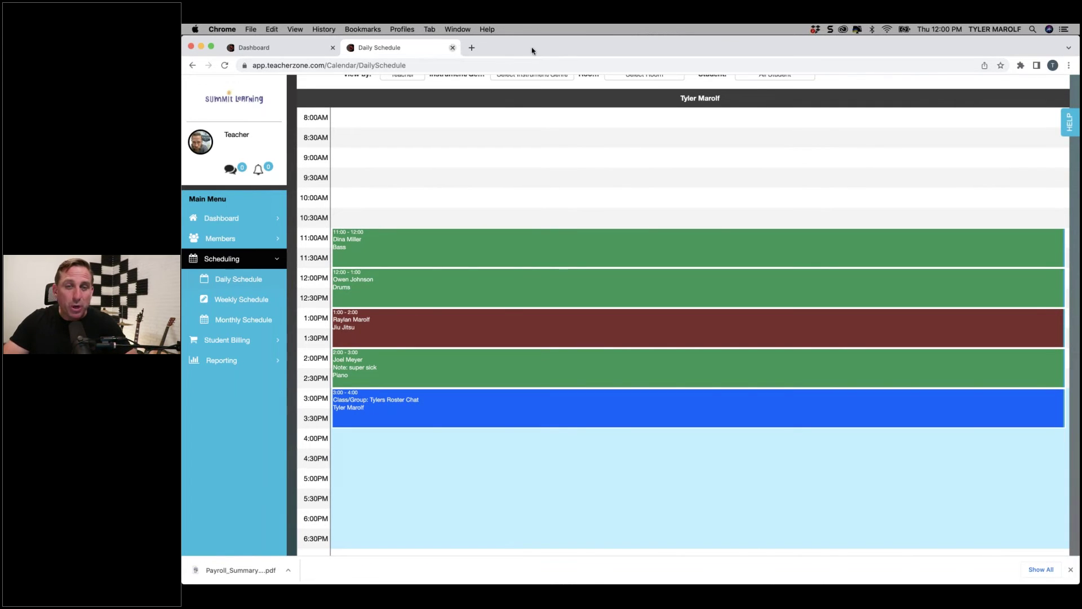
Switch to the QuickTime Player phone mirror of the TeacherZone app and show it in full screen
drag(536, 53, 536, 54)
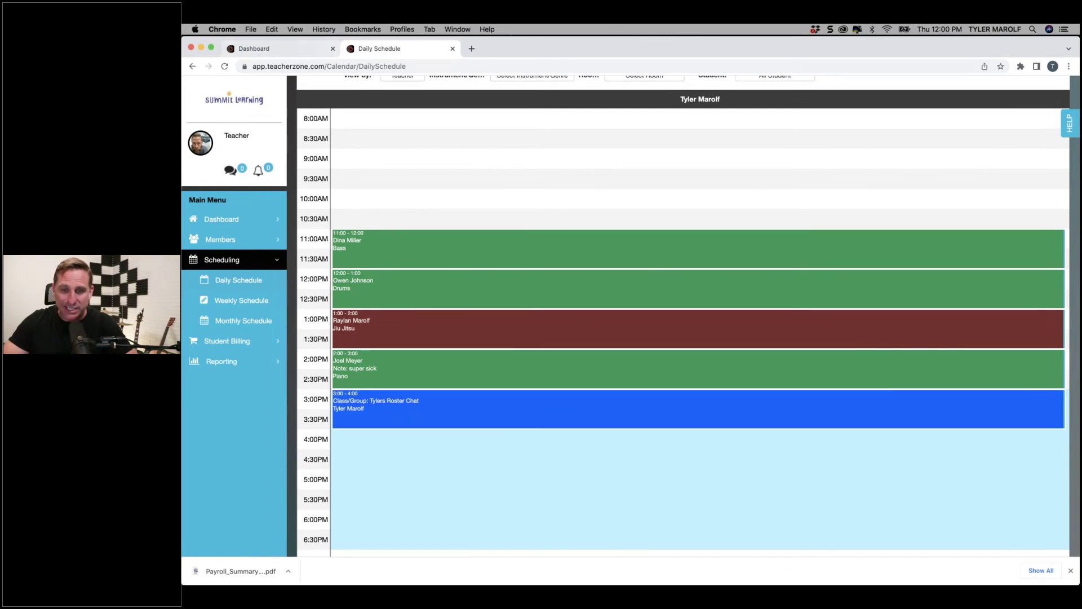
click(833, 563)
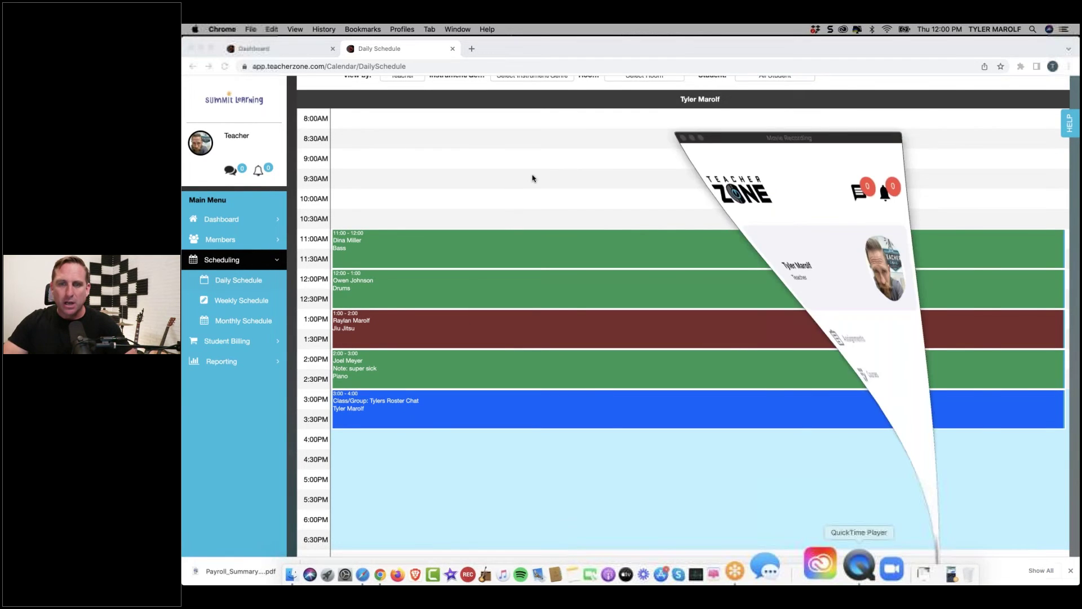
click(666, 70)
click(669, 43)
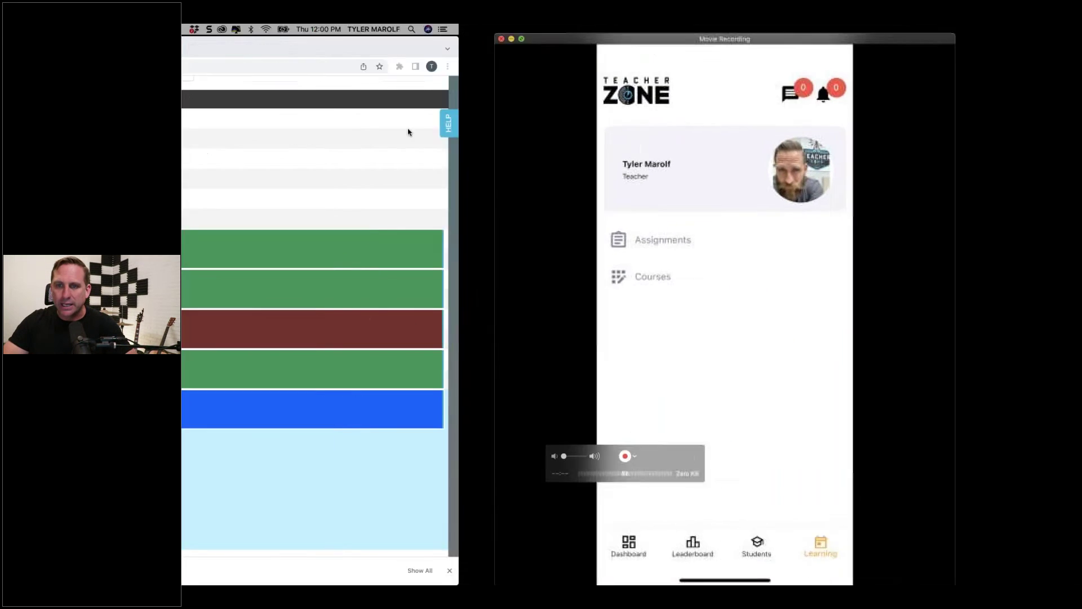